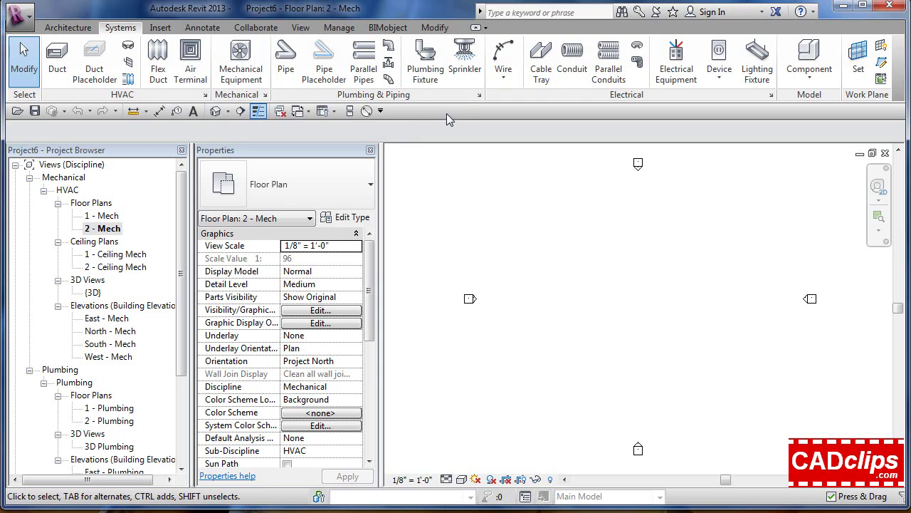
Start a rectangular duct with radius elbows and tees, with its width set to 16" and height to 10".
left_click(59, 55)
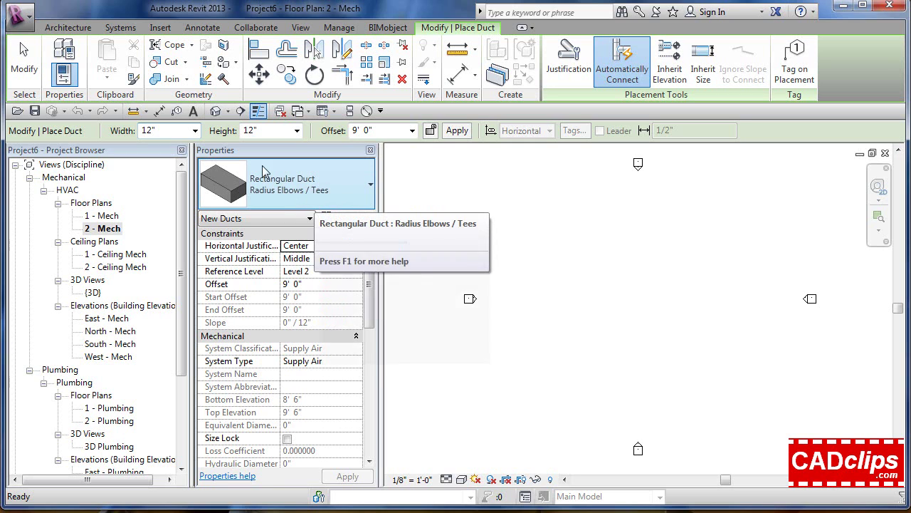
left_click(195, 131)
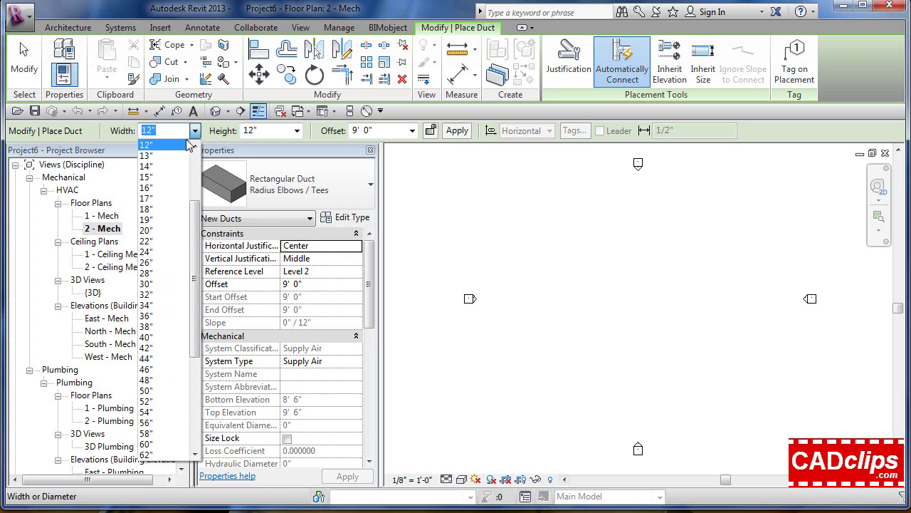
left_click(153, 187)
left_click(297, 131)
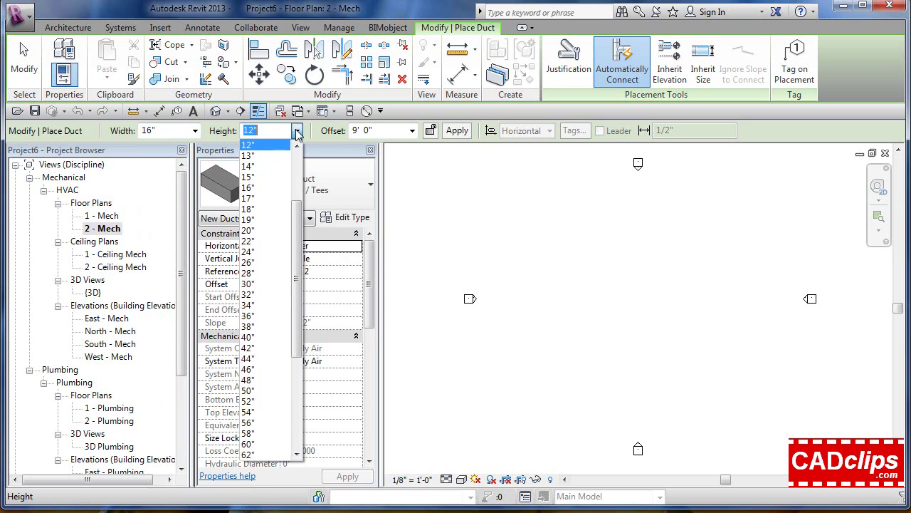
left_click(297, 146)
left_click(296, 145)
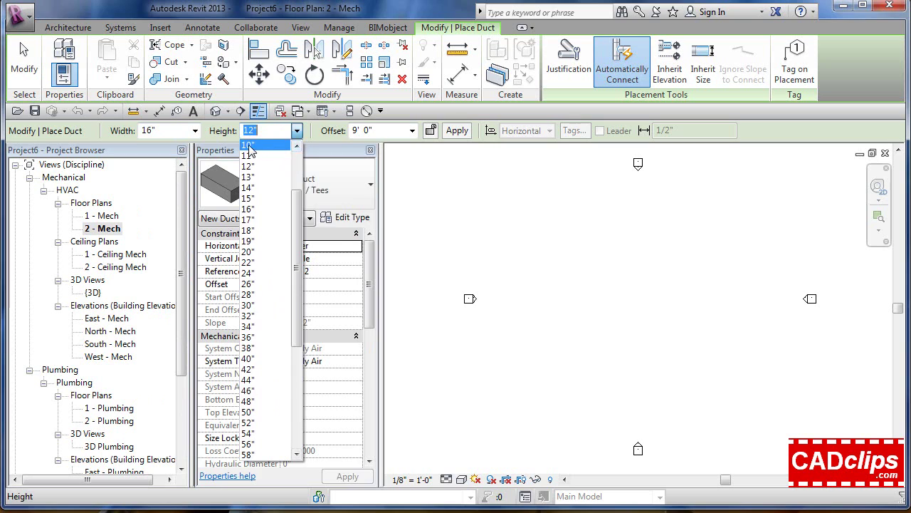
left_click(256, 154)
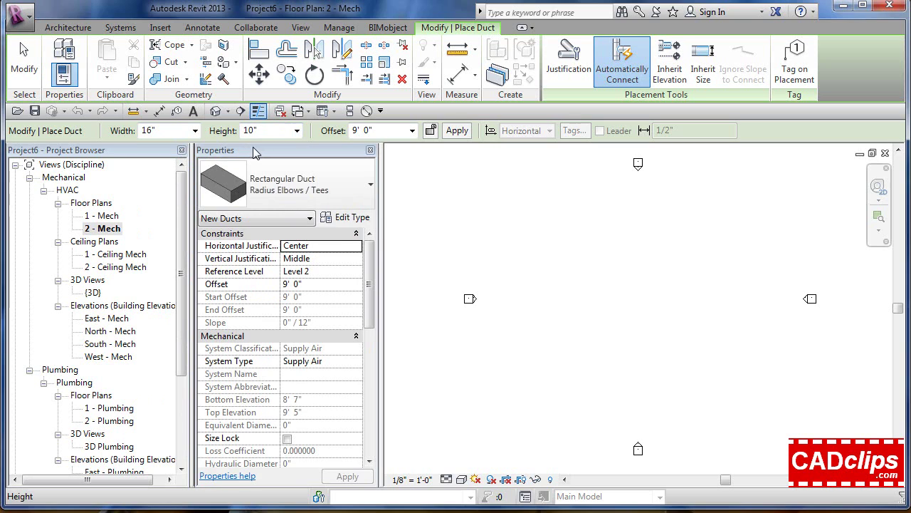
Set the new duct's offset from Level 2 to 2' 0" and apply it.
left_click(391, 131)
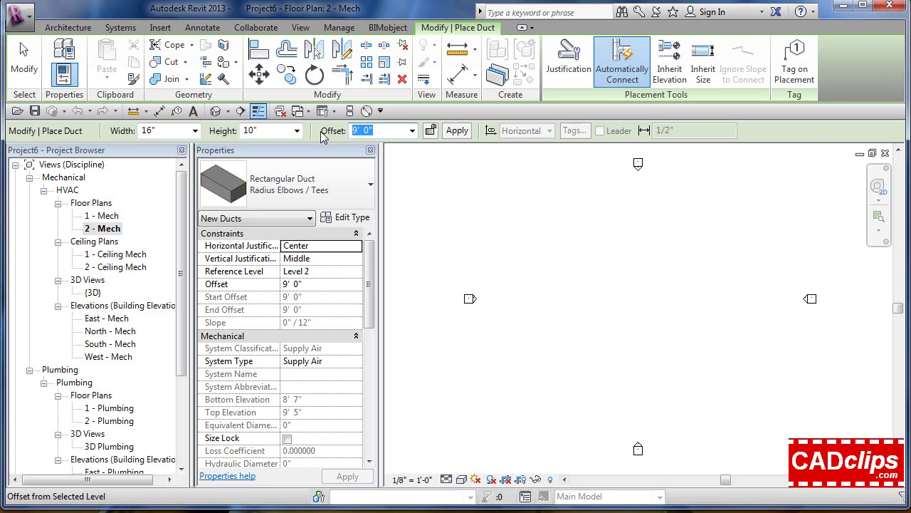
type("2")
key("Return")
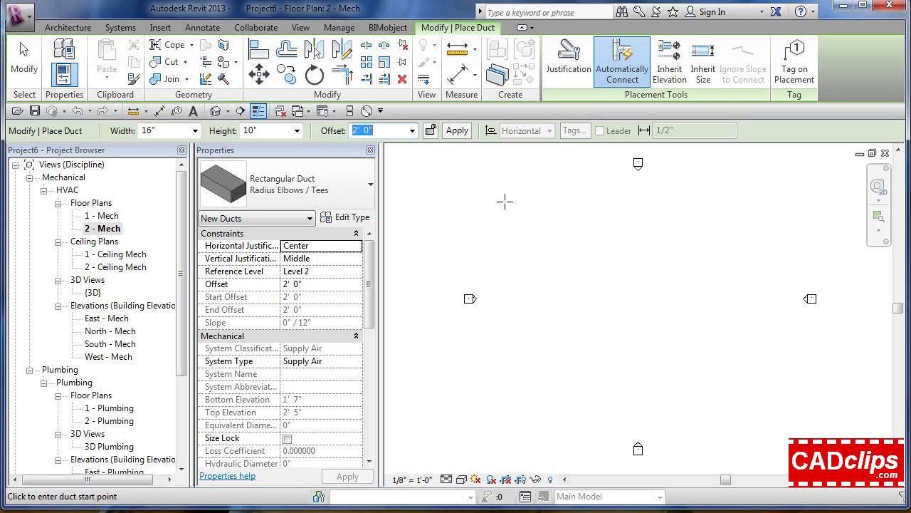
left_click(457, 131)
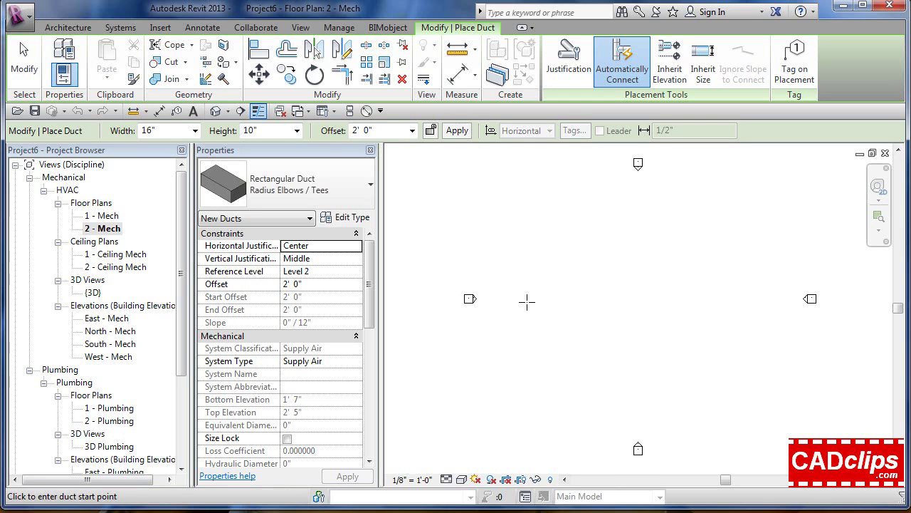
left_click(540, 293)
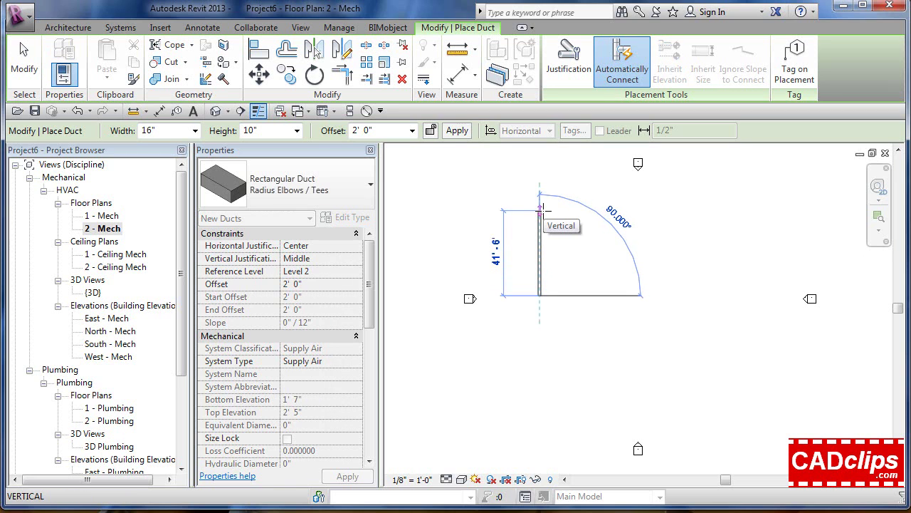
key("Escape")
key("Escape")
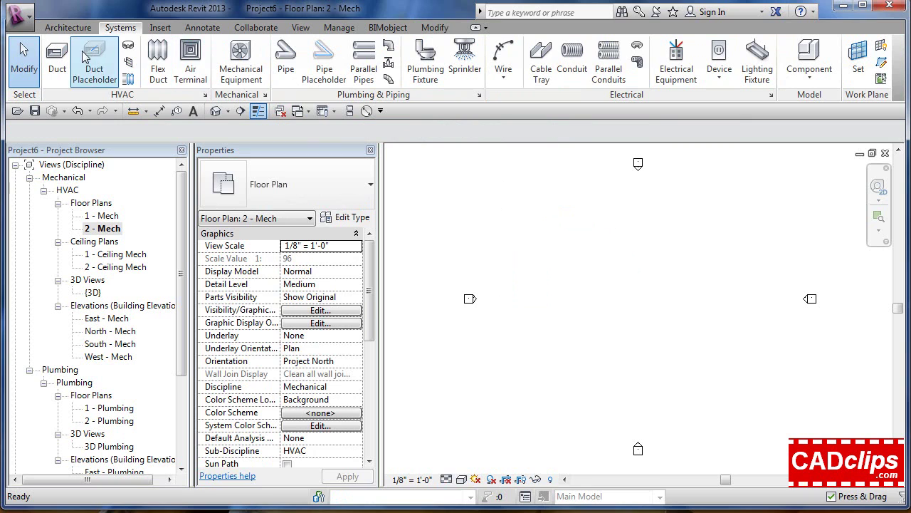
Draw a connected duct run in the plan at 2' 0" offset, with six legs going up, right, up, right, down and left.
key("d")
key("t")
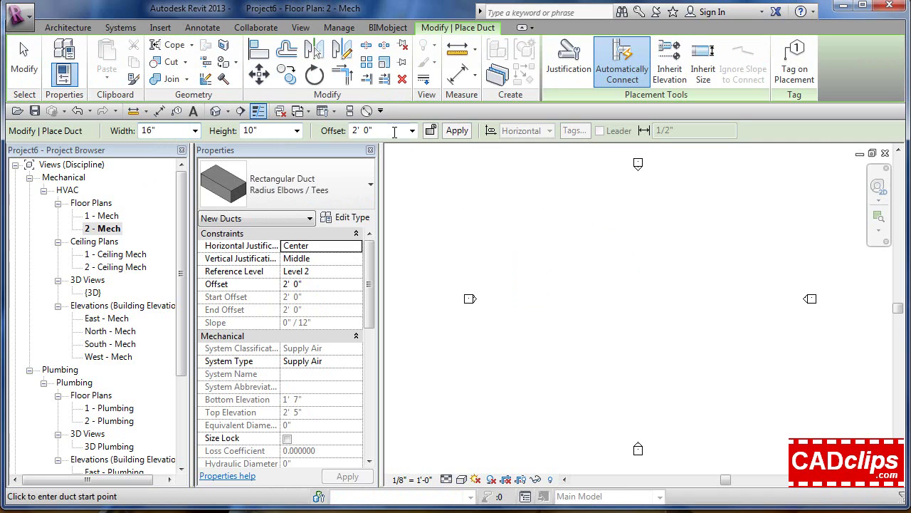
left_click(556, 352)
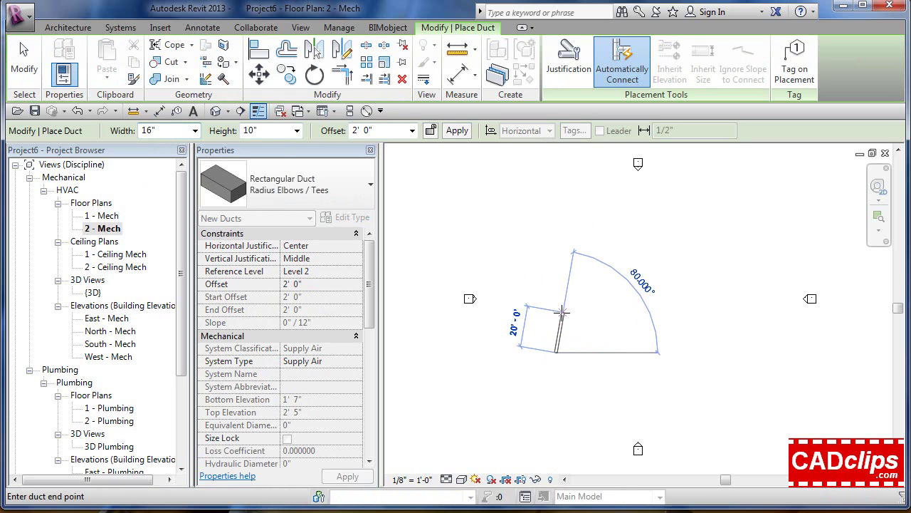
left_click(556, 261)
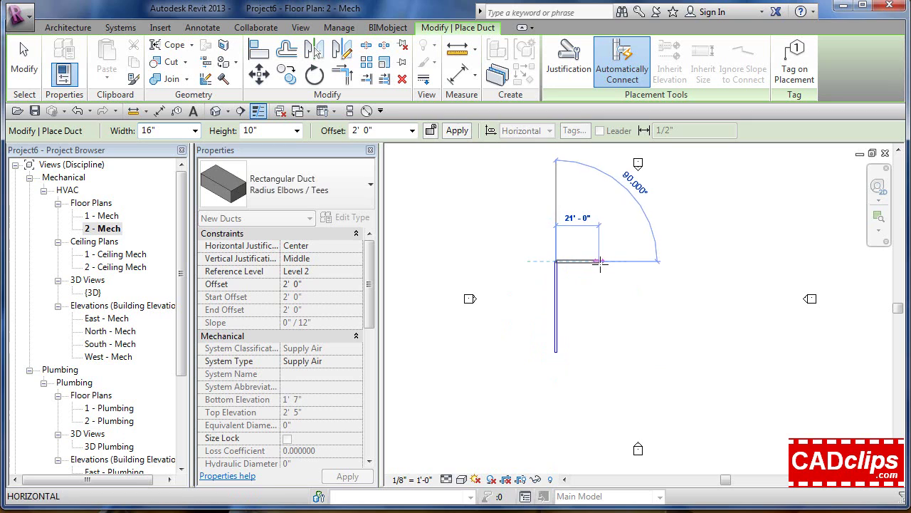
left_click(600, 222)
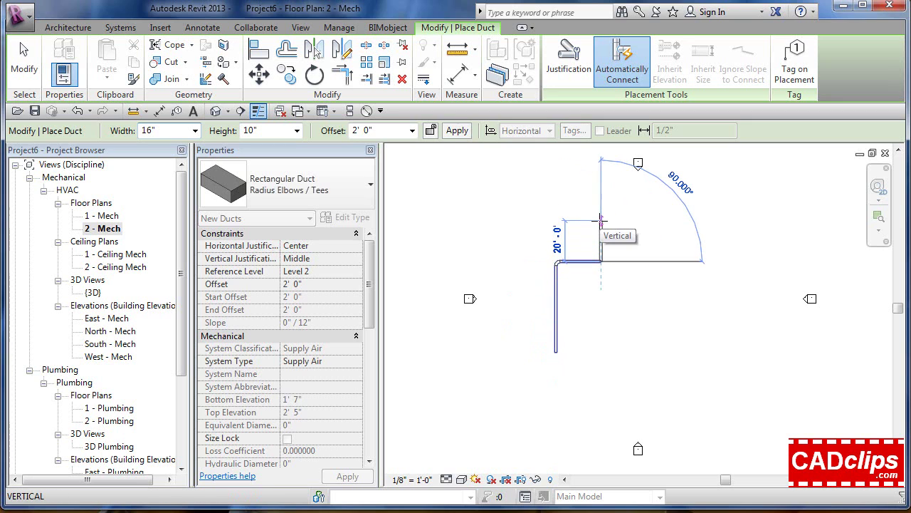
left_click(675, 222)
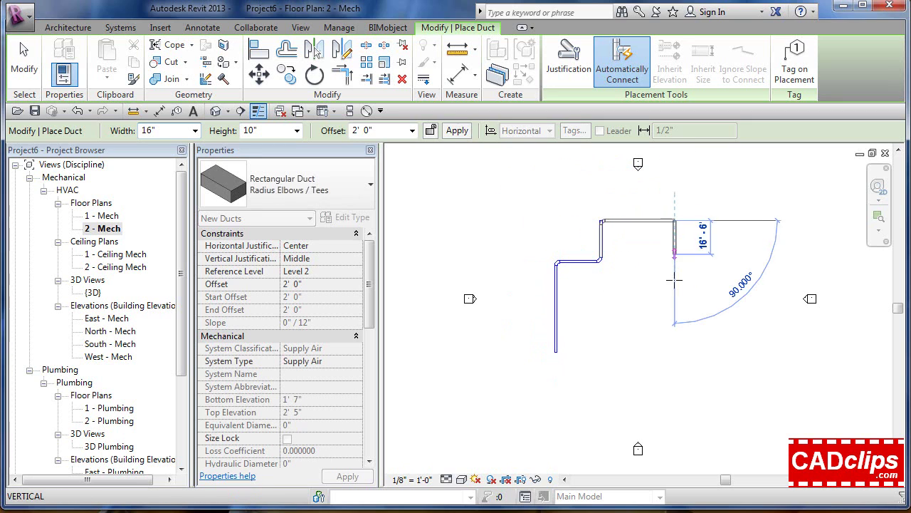
left_click(675, 299)
left_click(607, 301)
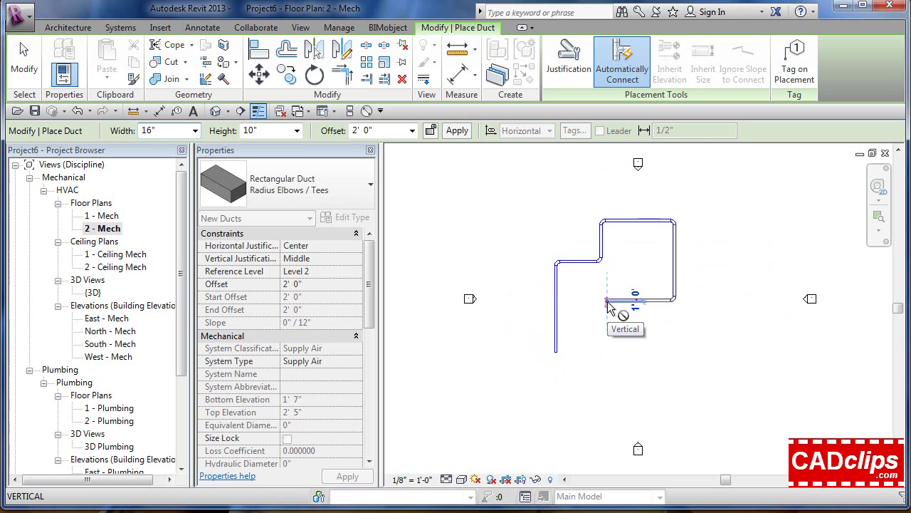
Change the duct offset to 6' 0" and continue the run about 19' down, with a further leg to the right.
left_click(384, 130)
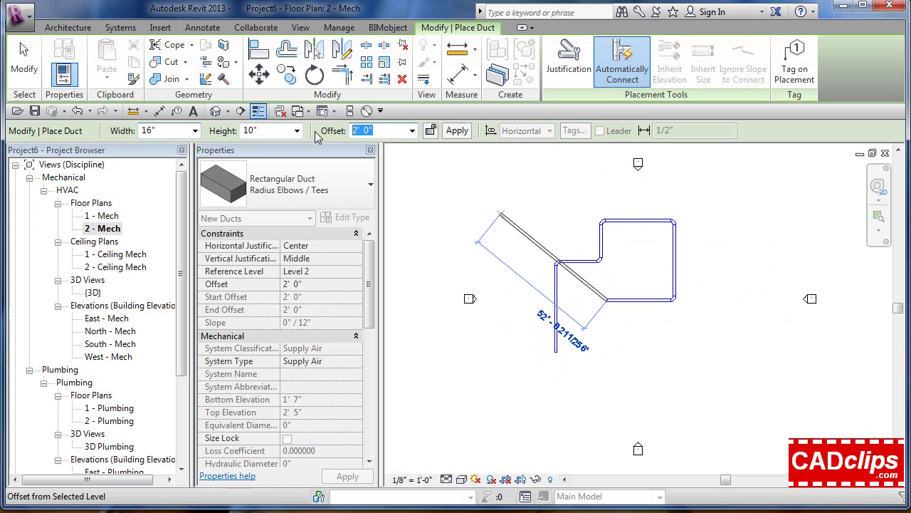
type("6")
key("Return")
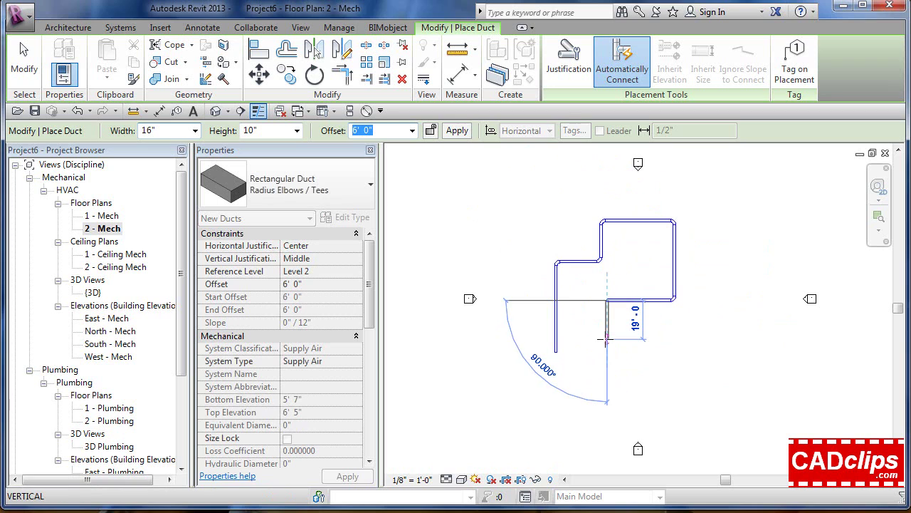
left_click(607, 340)
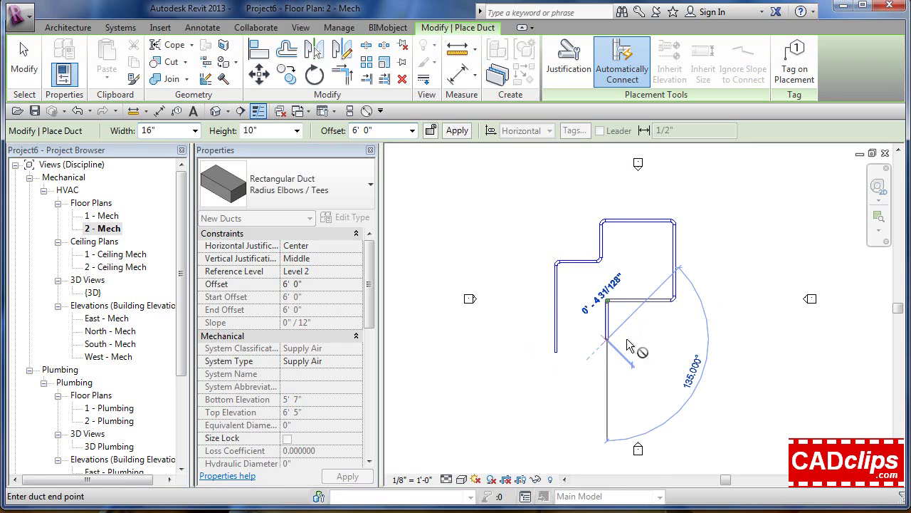
left_click(661, 340)
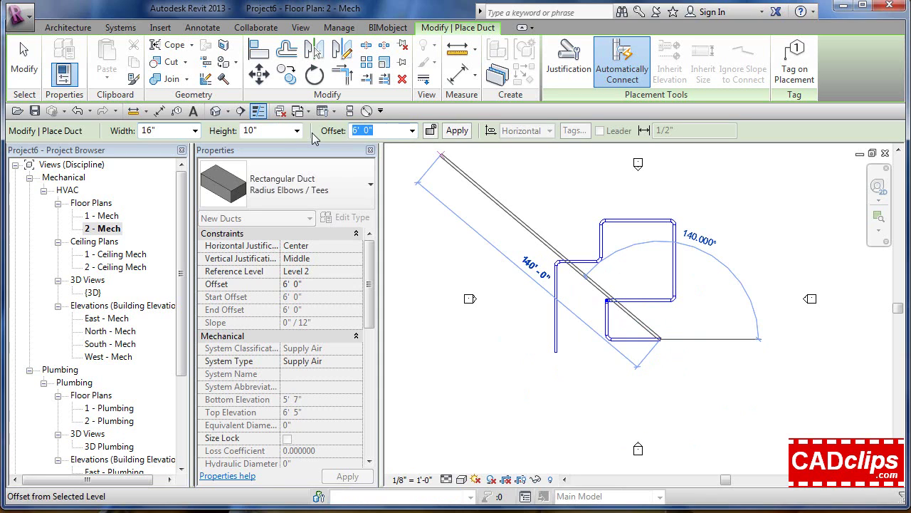
Change the offset to 10' 0", continue the duct run one leg down and one leg left, and finish the run.
type("10")
key("Return")
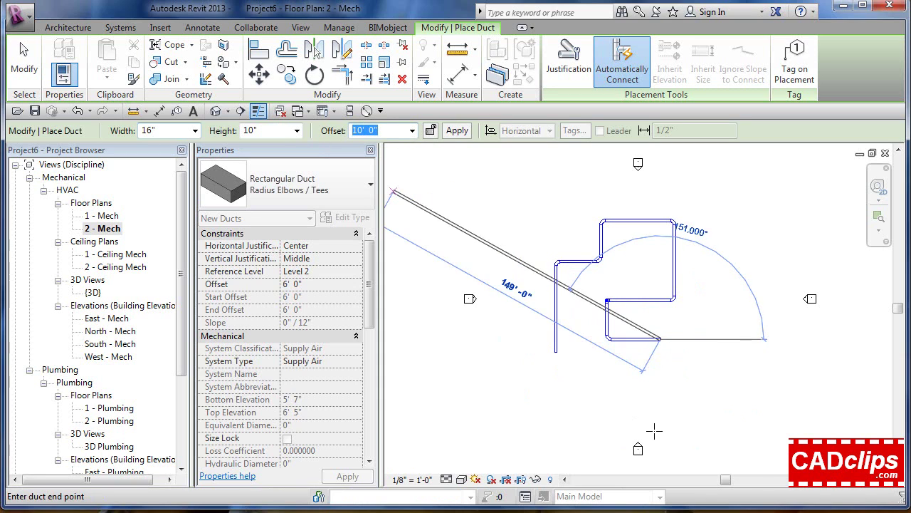
left_click(660, 393)
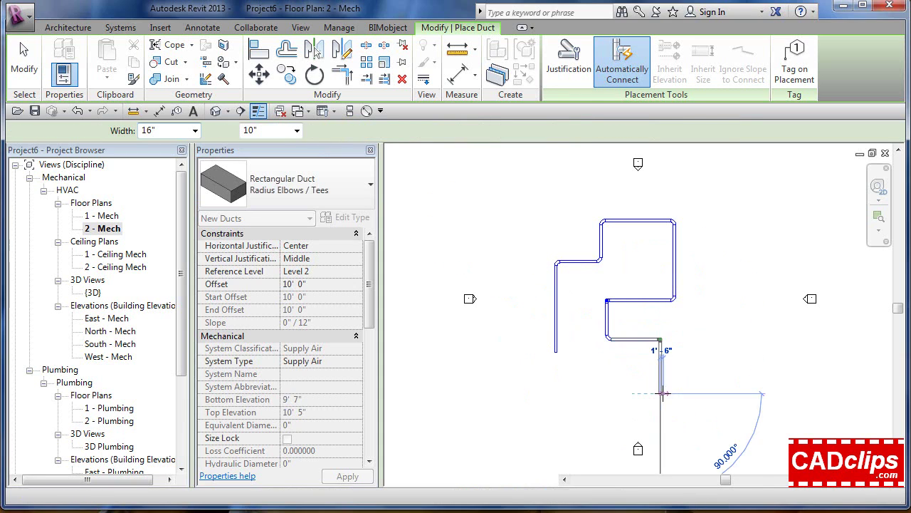
left_click(592, 394)
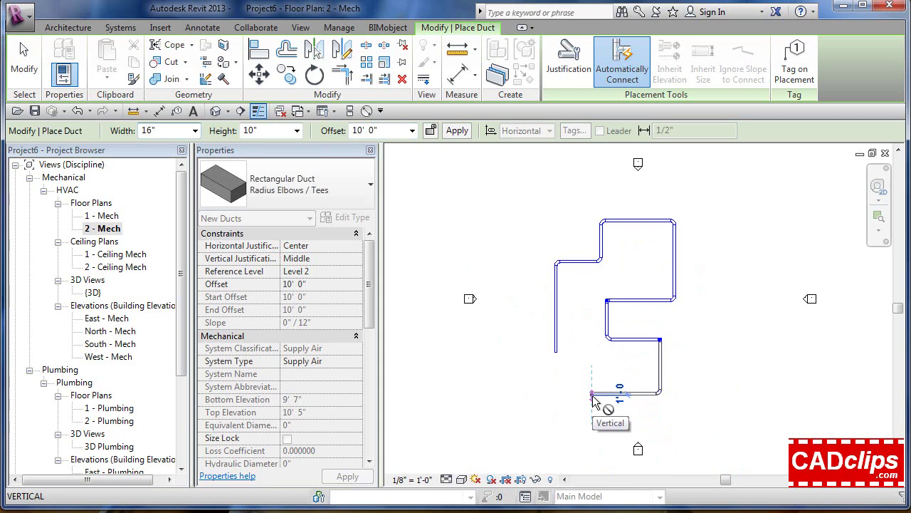
key("Escape")
key("Escape")
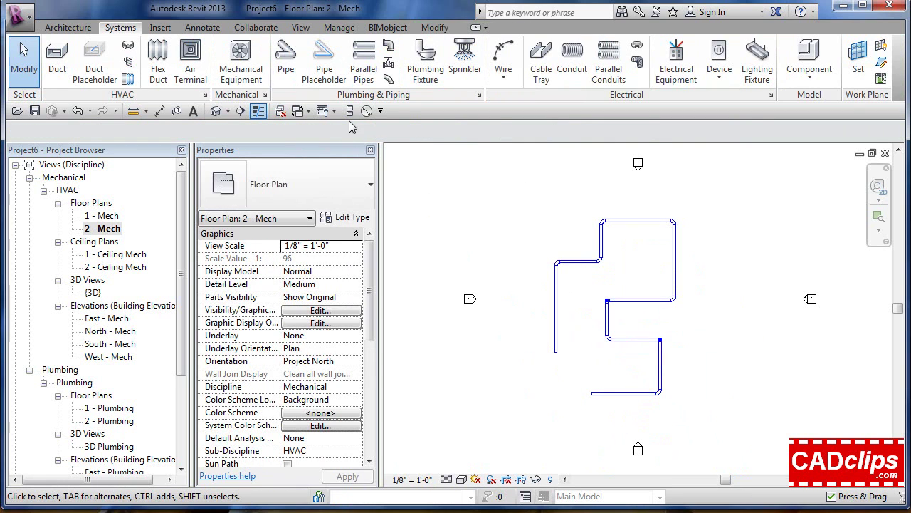
Open the default 3D view and orbit to a low angle to view the height changes in the duct run.
scroll(643, 308, "up", 2)
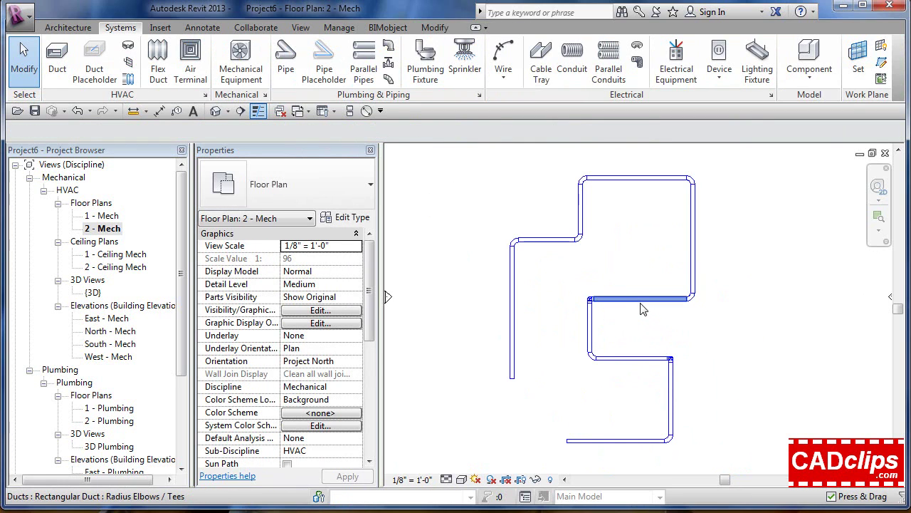
left_click(216, 111)
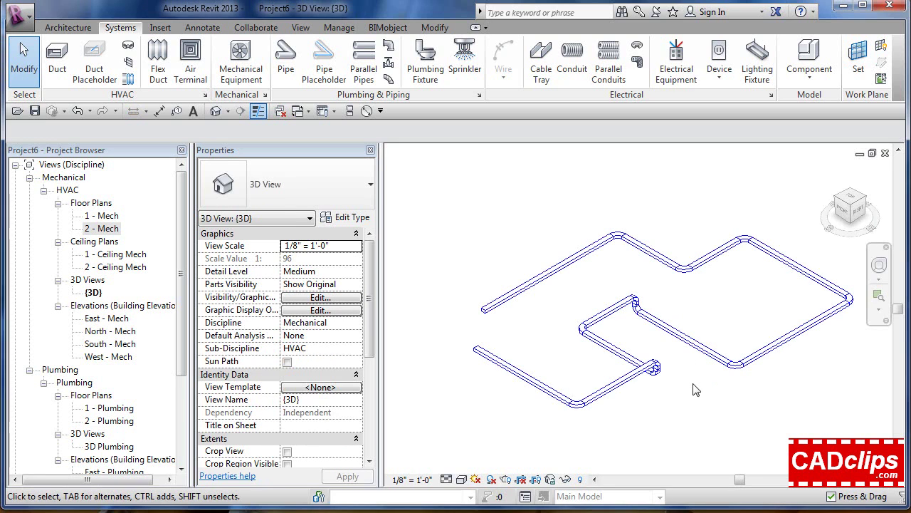
middle_click_drag(622, 392, 631, 356, "shift")
scroll(618, 359, "up", 3)
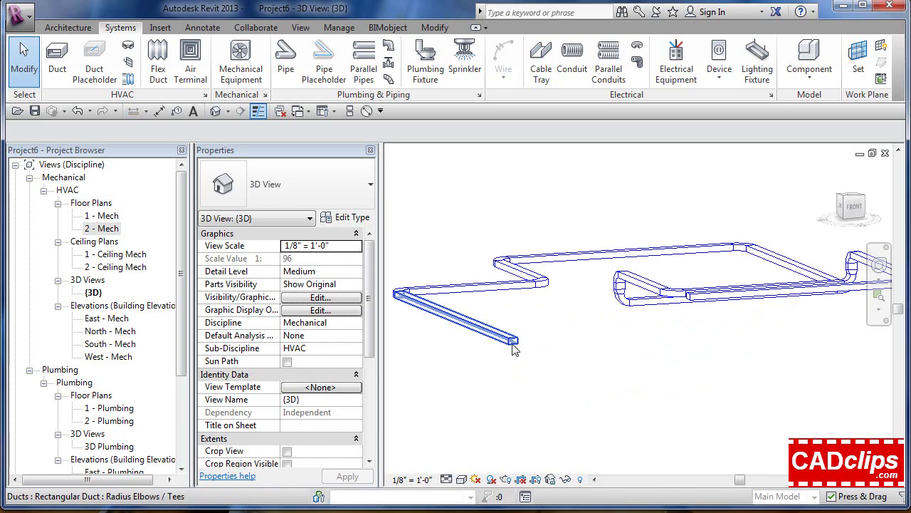
Check the Offset property of one duct segment from each of the run's three height levels in the 3D view.
left_click(491, 331)
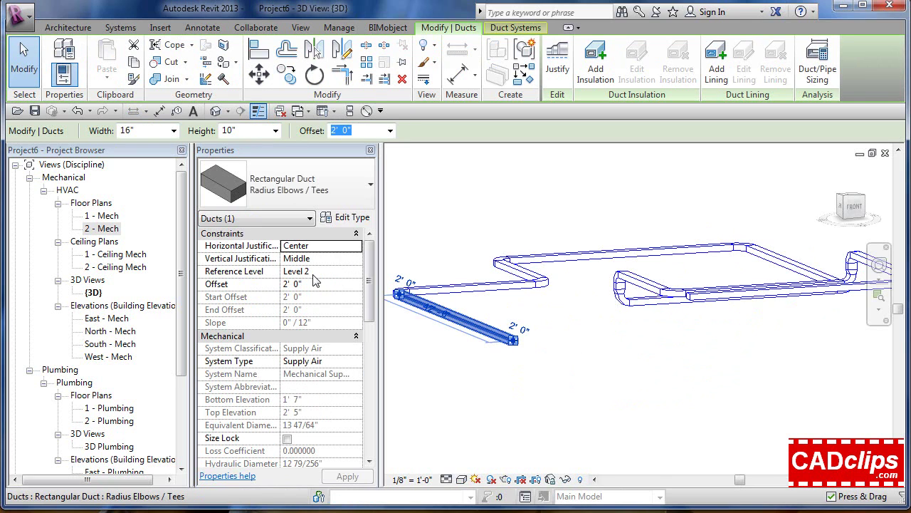
key("Escape")
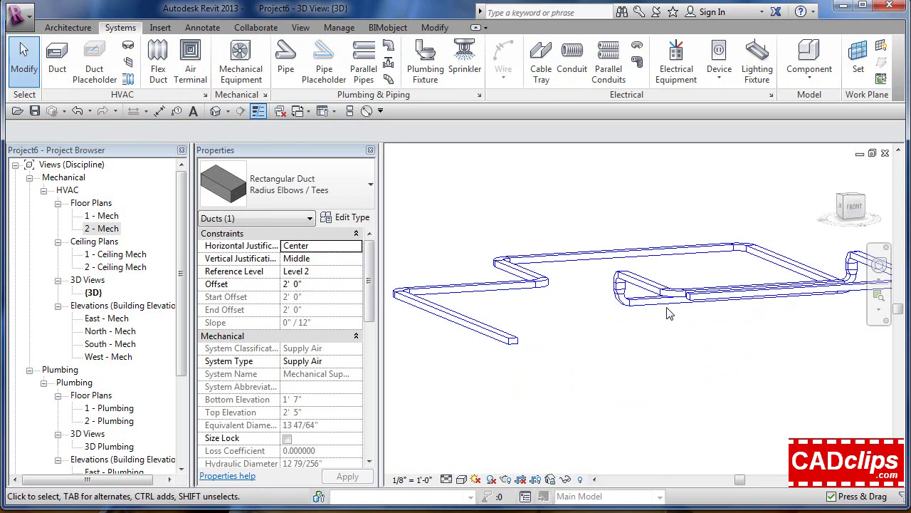
middle_click_drag(724, 330, 691, 341)
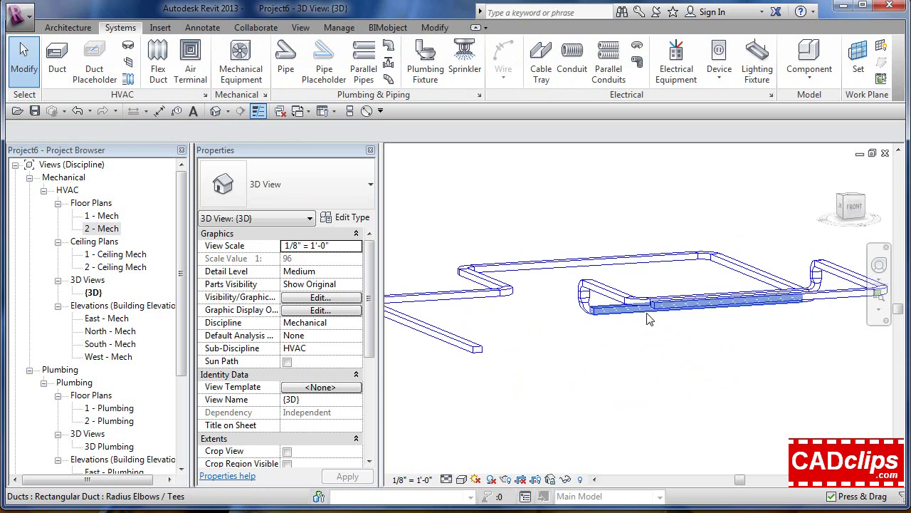
middle_click_drag(683, 379, 736, 367, "shift")
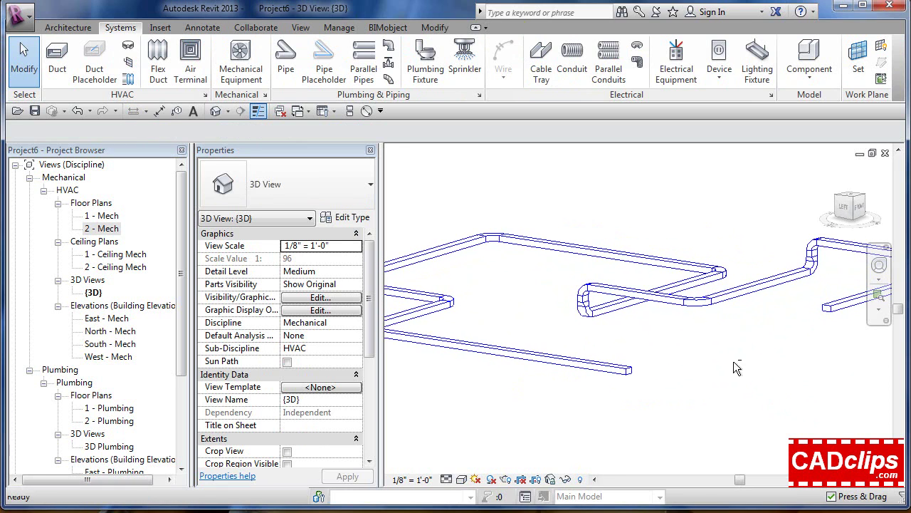
left_click(638, 294)
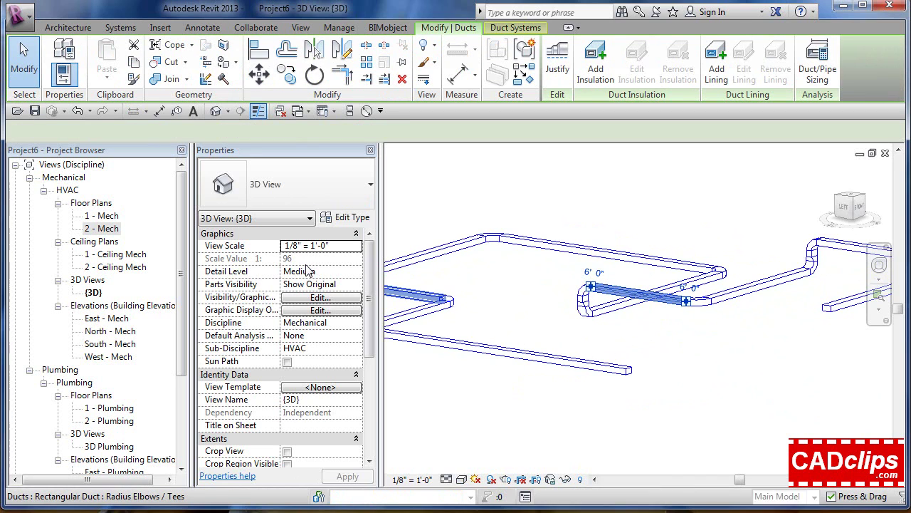
left_click(840, 340)
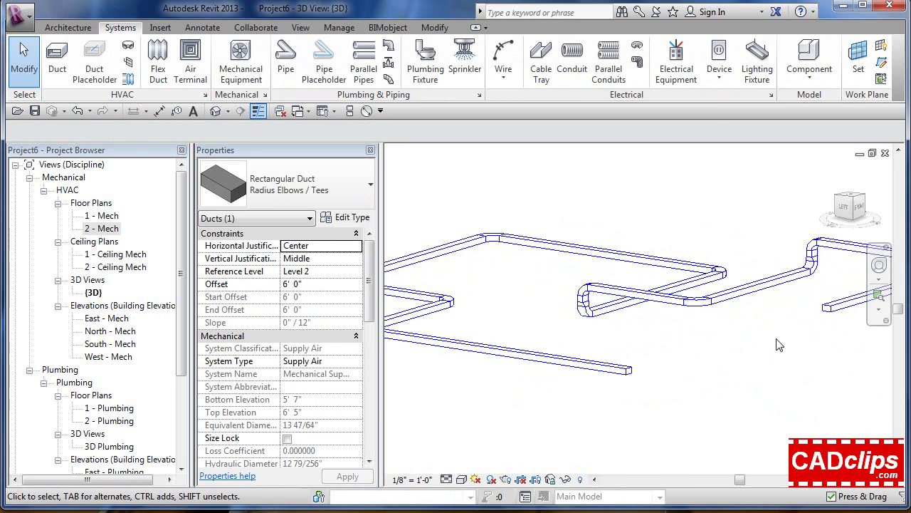
middle_click_drag(655, 368, 524, 386)
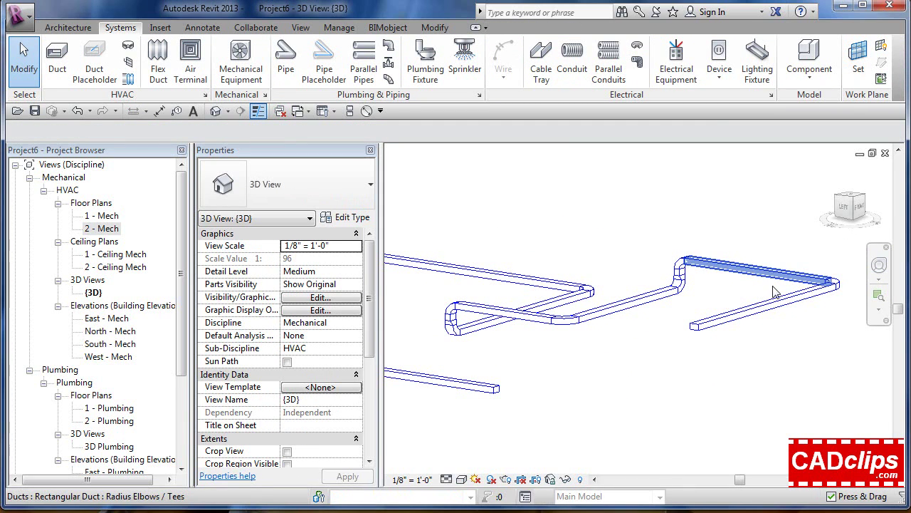
left_click(743, 273)
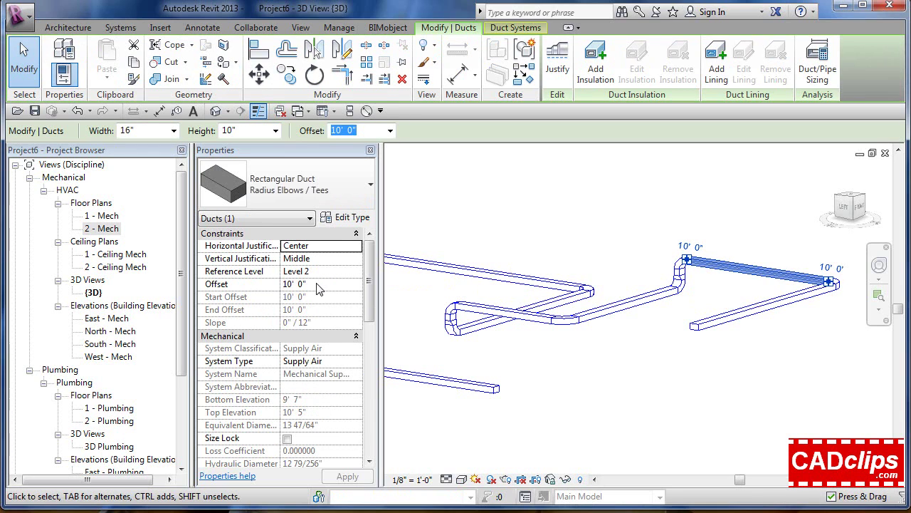
Generate routing solutions between the two open-ended ducts of the run in the 3D view.
left_click(698, 328)
left_click(710, 369)
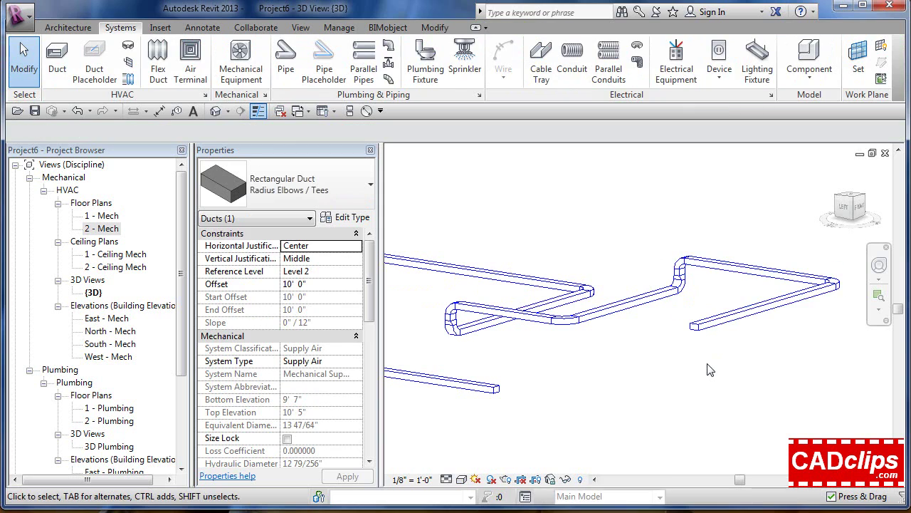
scroll(710, 369, "down", 1)
scroll(709, 370, "down", 1)
middle_click_drag(710, 369, 701, 393, "shift")
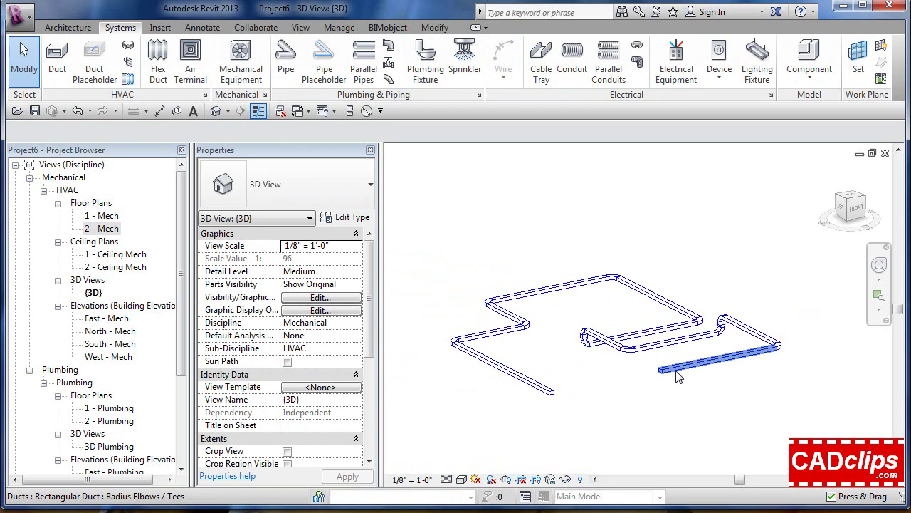
left_click(678, 376)
left_click(544, 386)
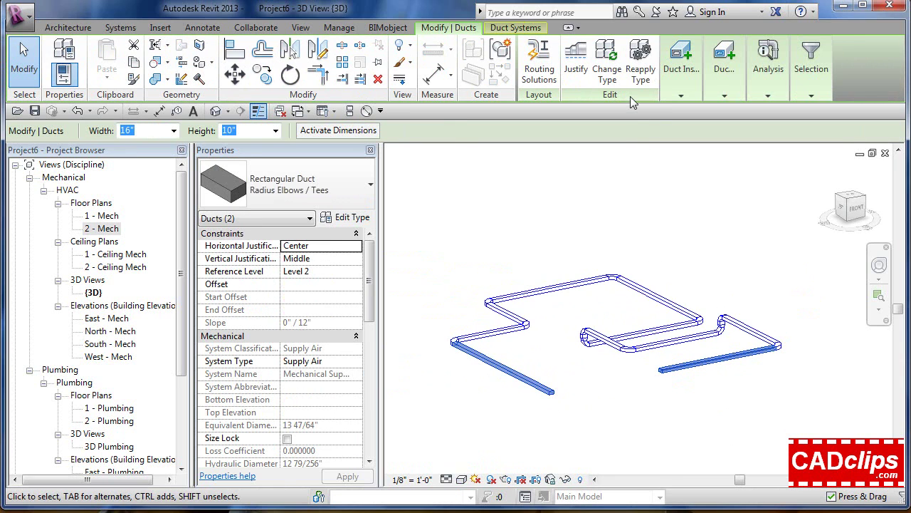
left_click(539, 64)
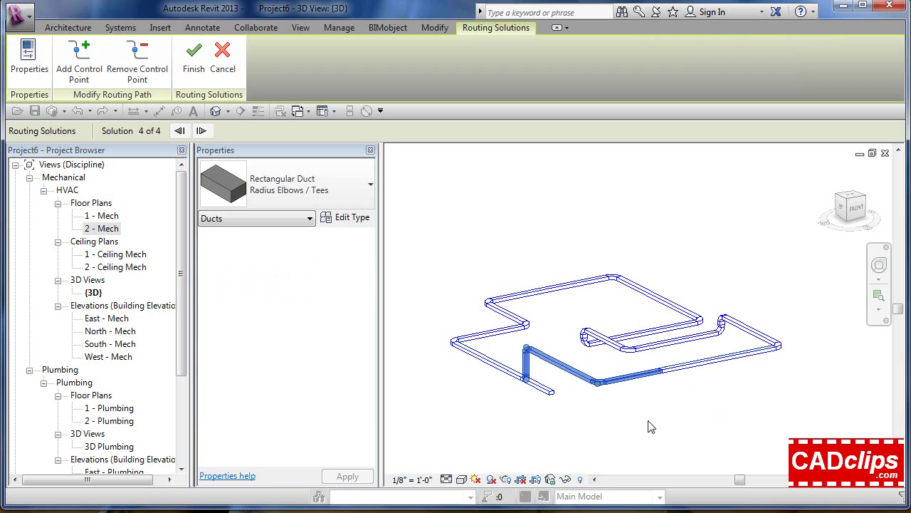
scroll(573, 403, "up", 1)
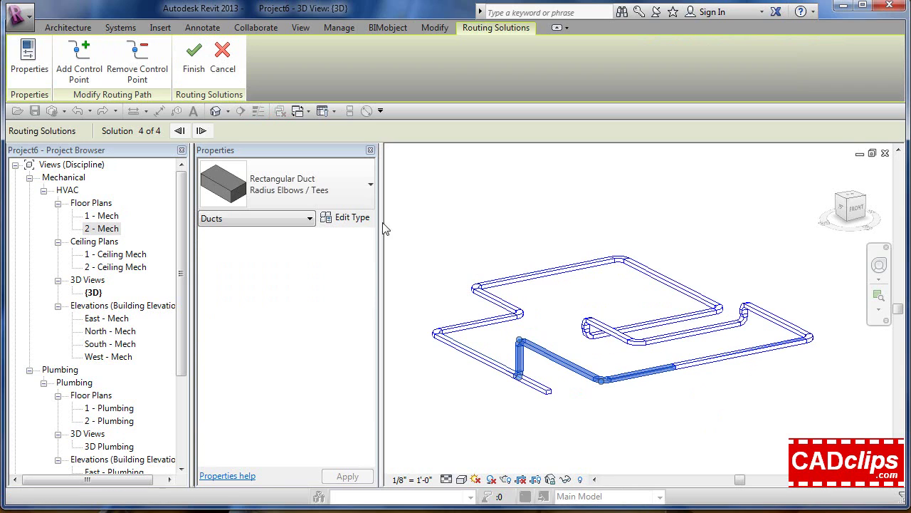
Cycle through the proposed routing solutions and finish with solution 1 of 4.
left_click(202, 131)
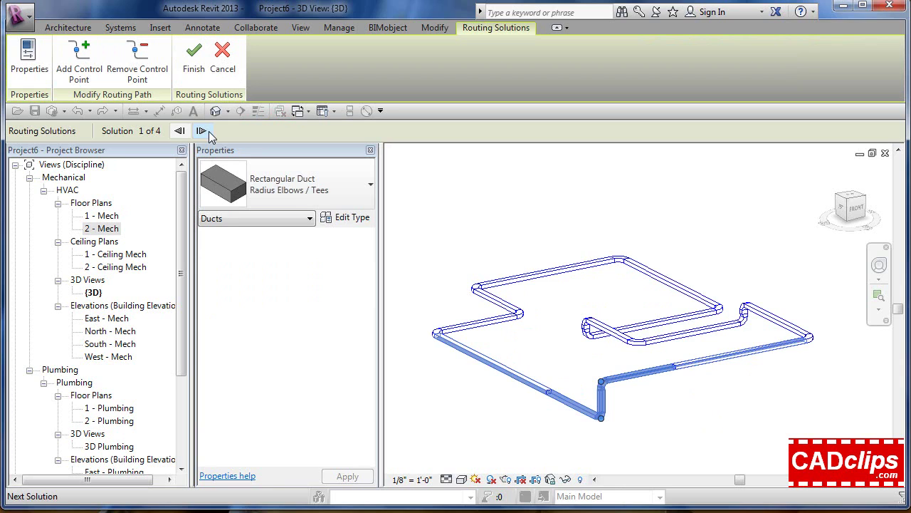
left_click(202, 131)
left_click(202, 131)
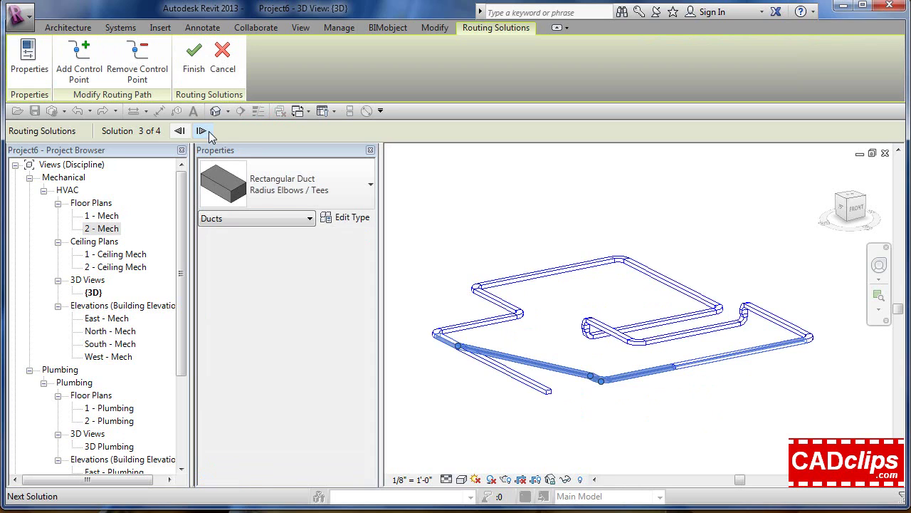
left_click(202, 131)
left_click(202, 131)
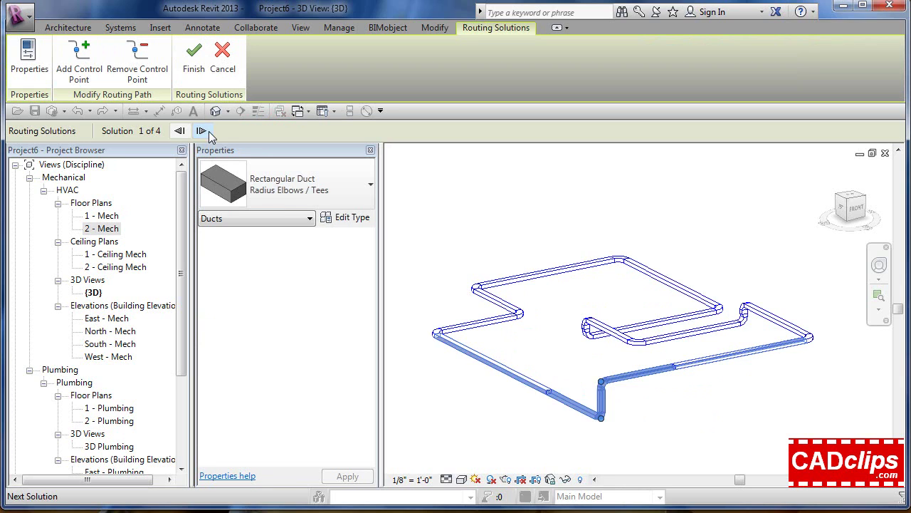
left_click(193, 60)
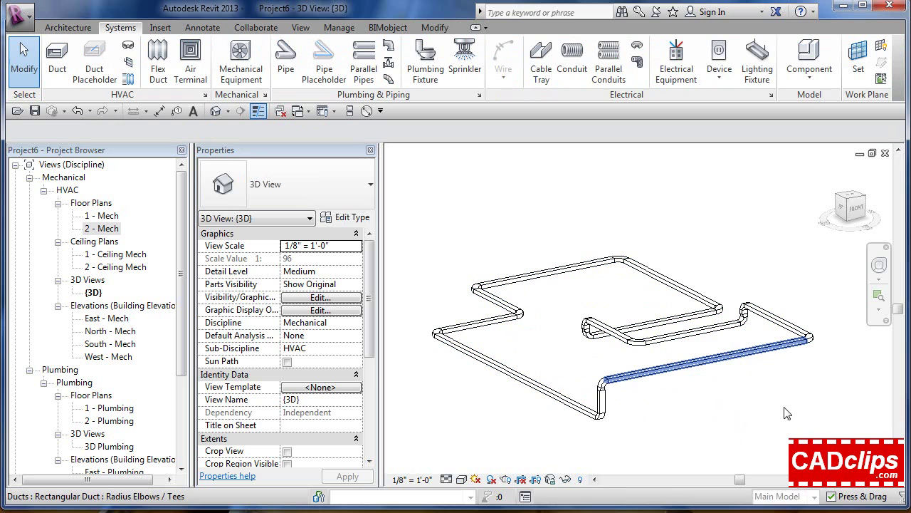
Set the Offset of the front-right duct to 8' and delete the elements whose connections become invalid.
left_click(704, 365)
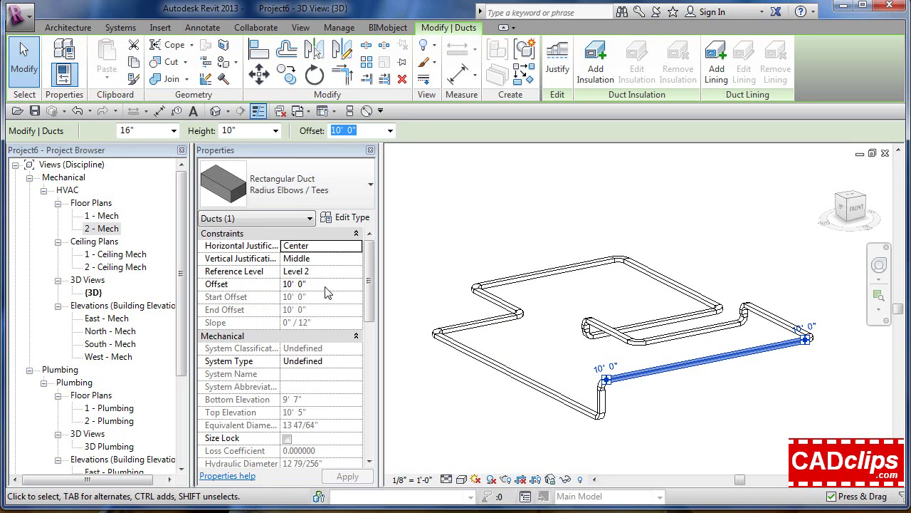
left_click(326, 286)
type("8'")
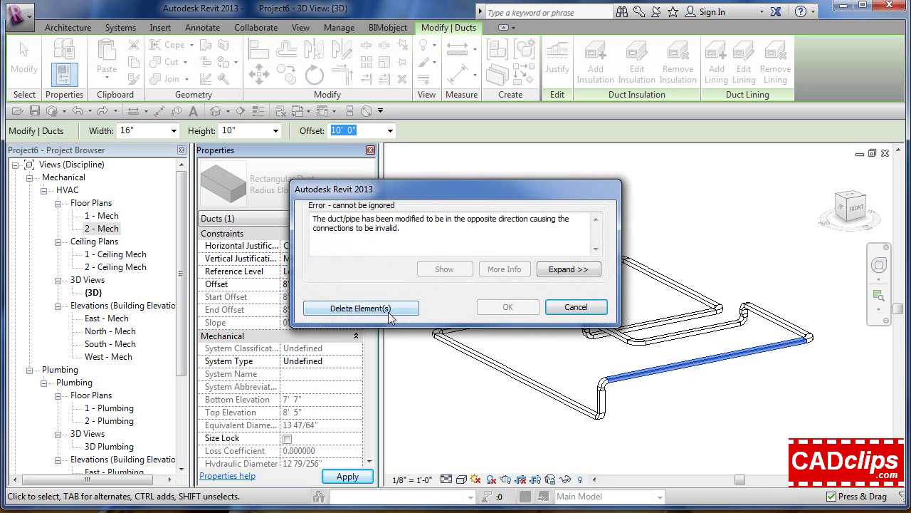
left_click(360, 308)
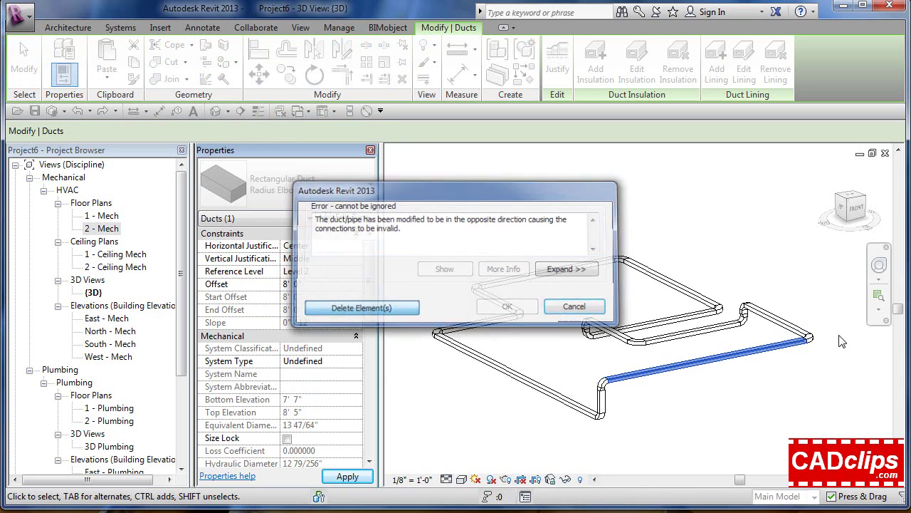
left_click(758, 393)
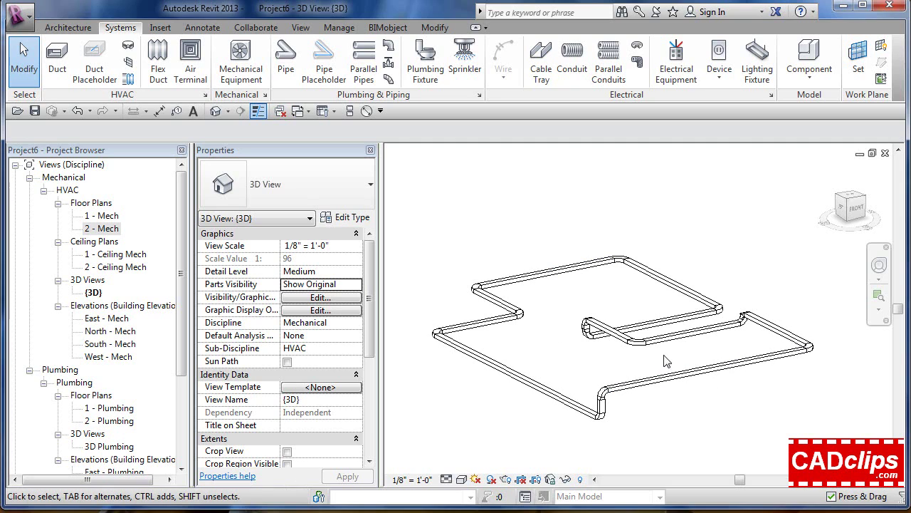
Shade the 3D view of the closed duct run, then set its visual style to Consistent Colors.
scroll(657, 356, "up", 2)
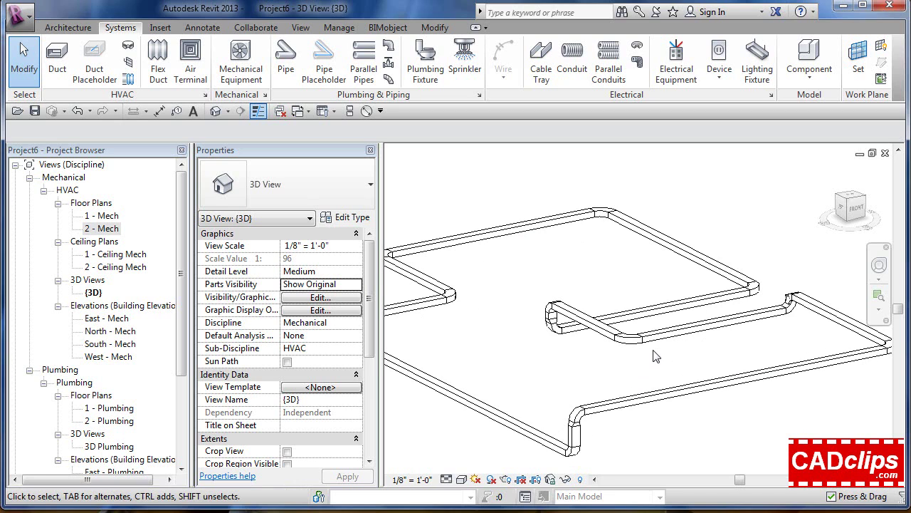
key("s")
key("d")
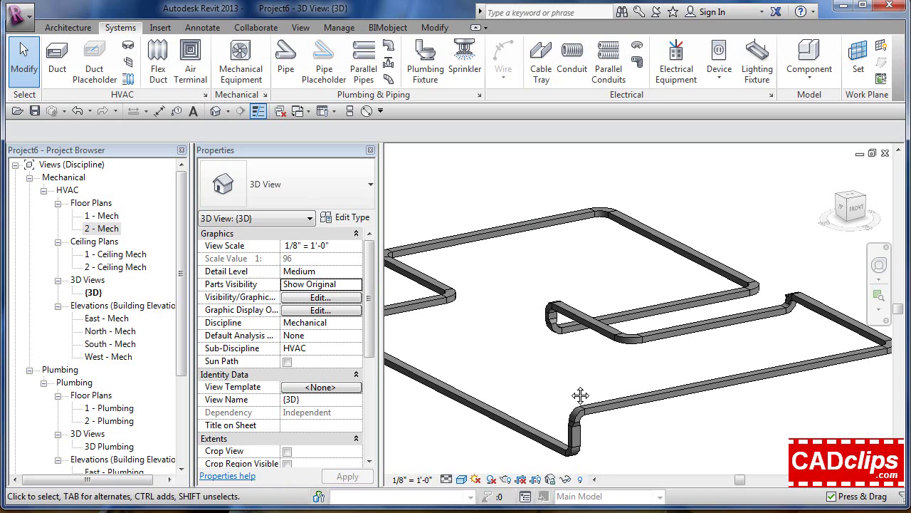
middle_click_drag(491, 454, 527, 432)
left_click(462, 479)
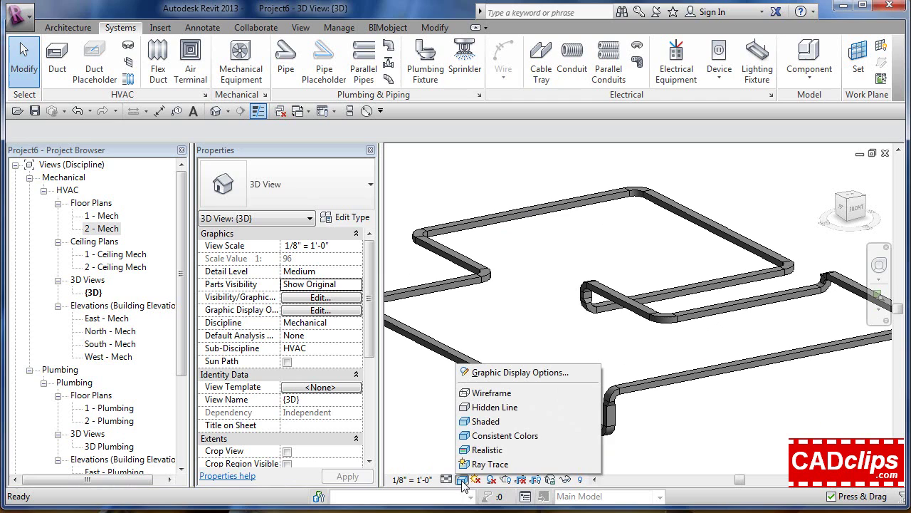
left_click(502, 437)
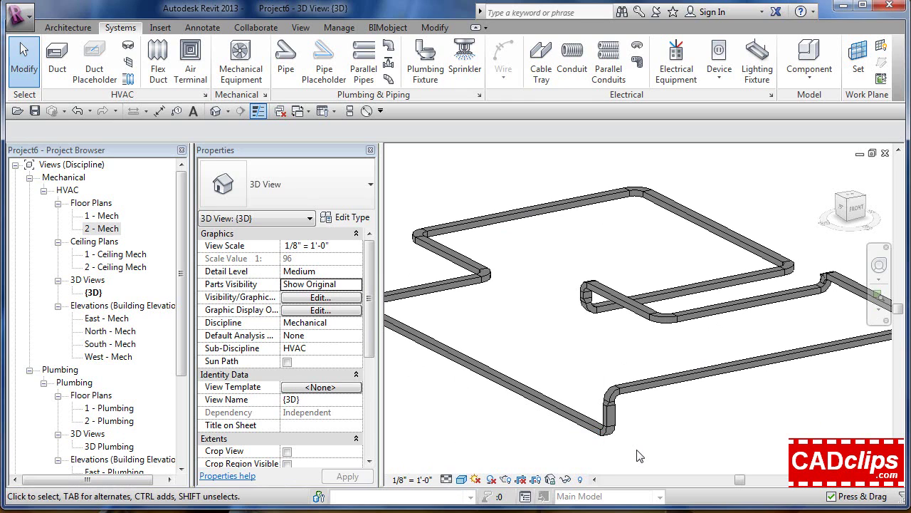
scroll(603, 383, "down", 2)
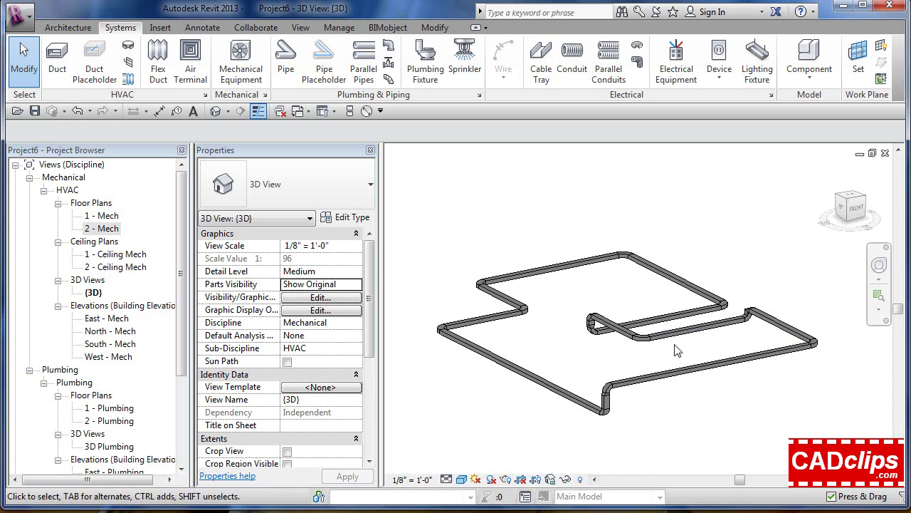
scroll(677, 350, "up", 2)
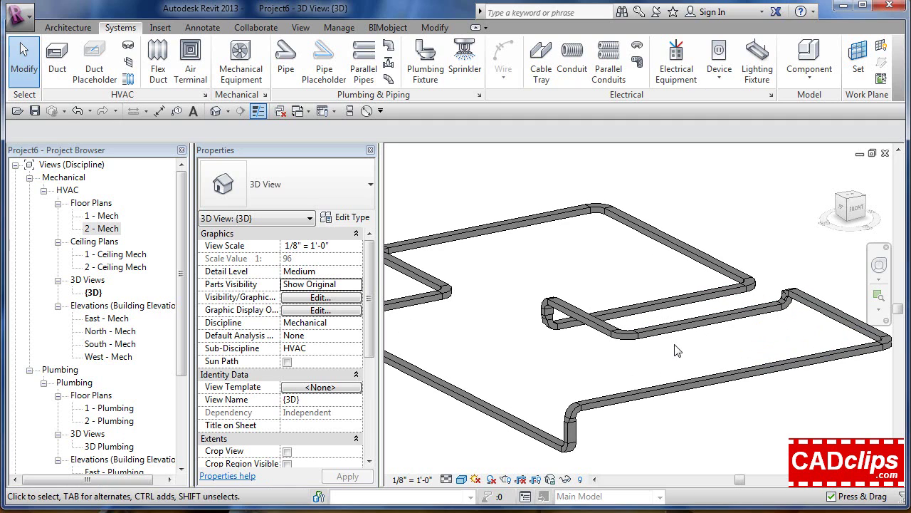
Open the 2 - Mech floor plan and delete the entire duct run.
double_click(108, 229)
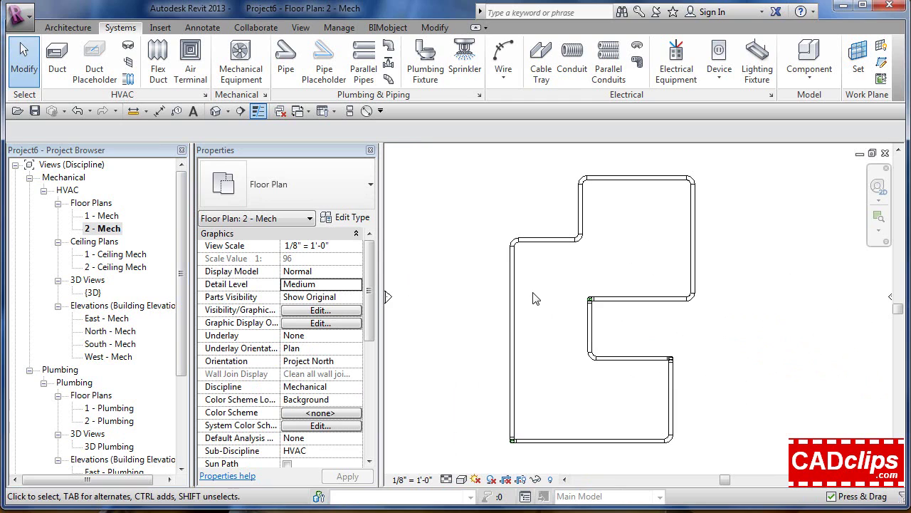
scroll(516, 418, "down", 2)
left_click_drag(485, 447, 655, 261)
key("Delete")
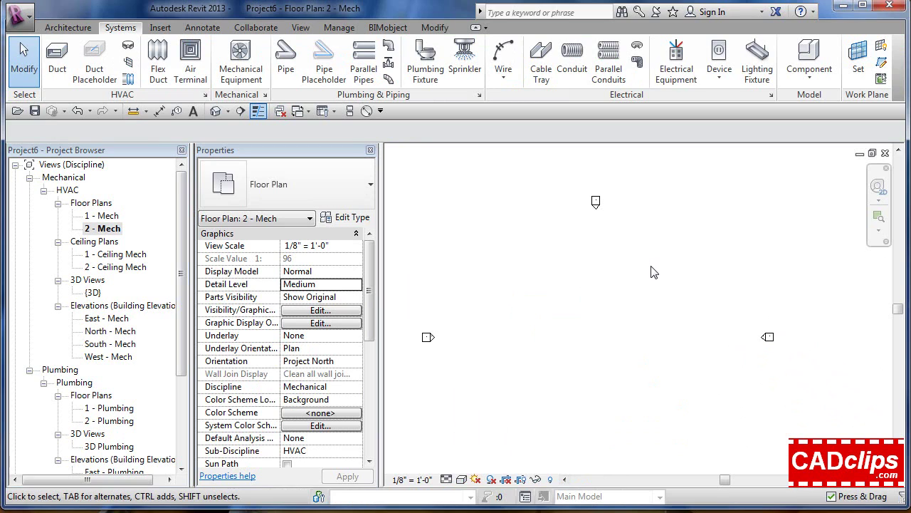
Place six Supply Diffuser 24 x 24 Face 12 x 12 Connection air terminals in two rows of three on Level 2.
left_click(107, 229)
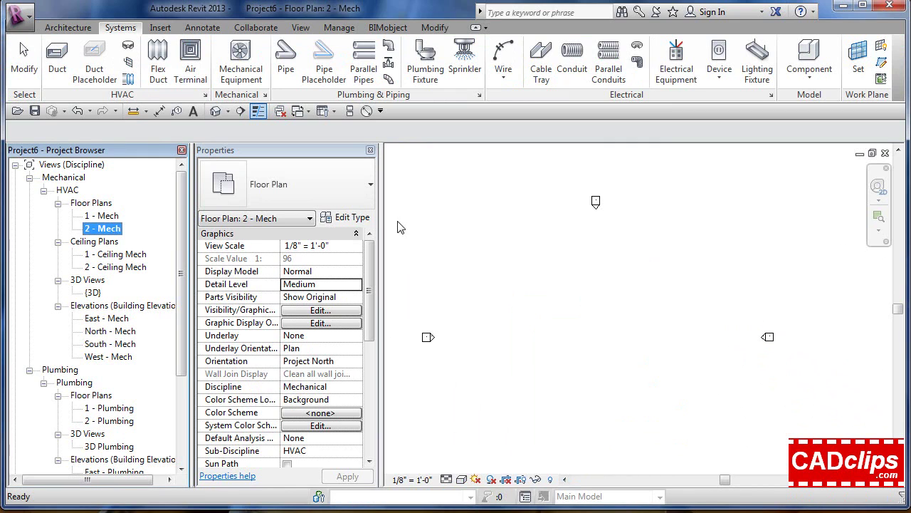
left_click(199, 64)
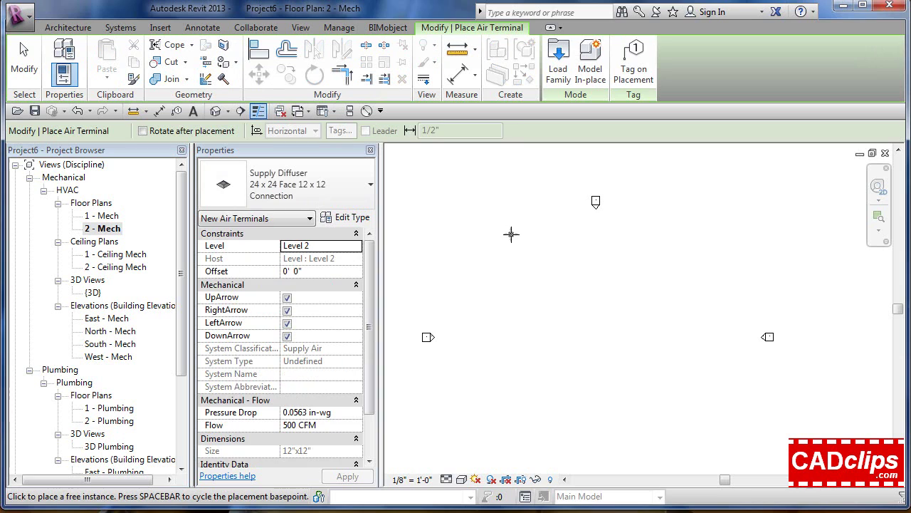
left_click(624, 298)
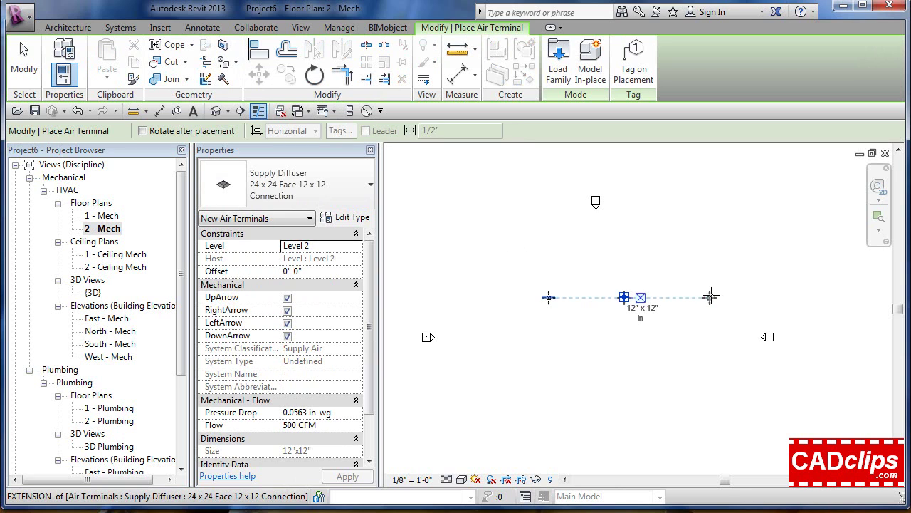
left_click(711, 298)
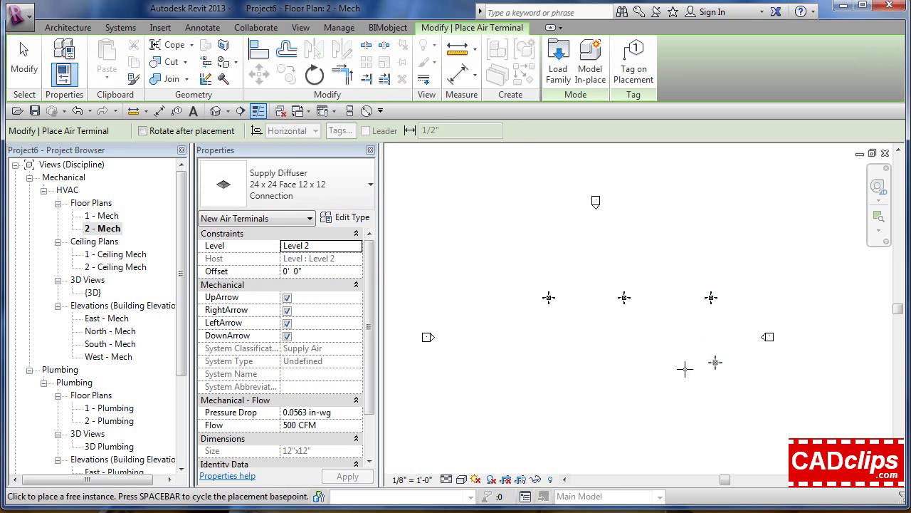
left_click(635, 363)
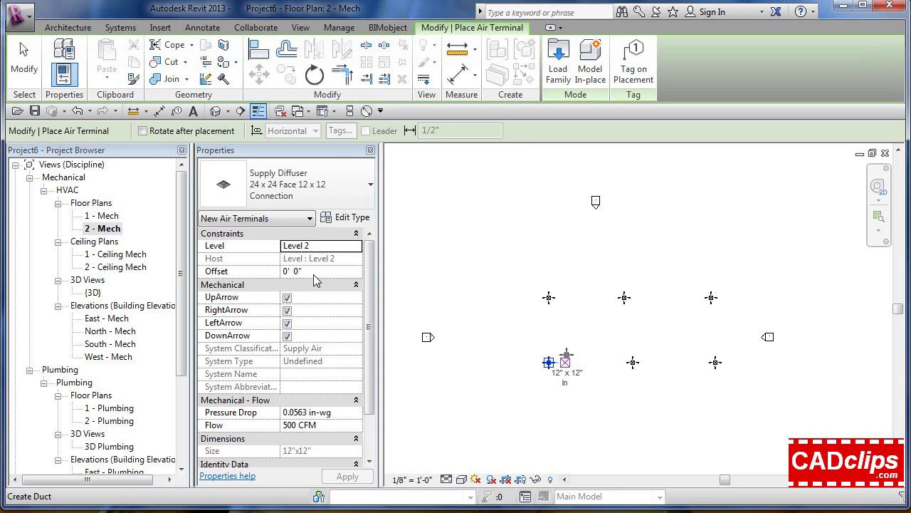
key("Escape")
key("Escape")
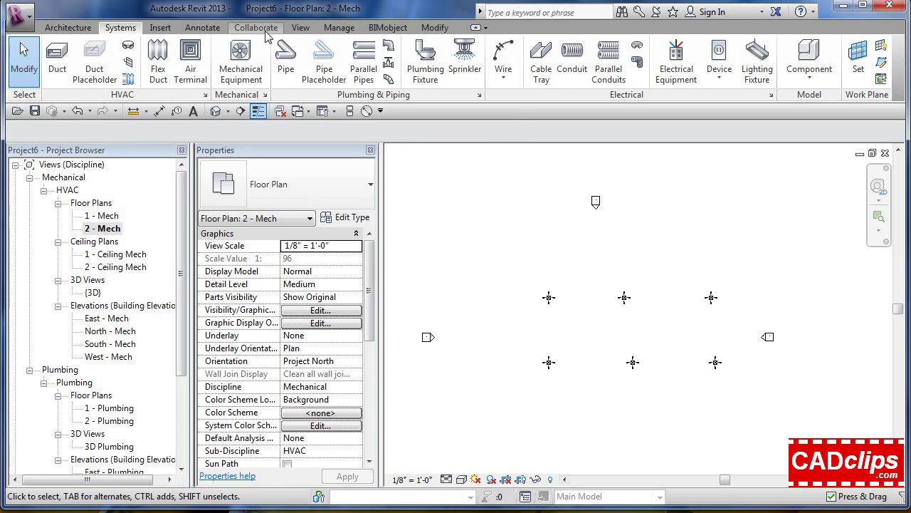
Start placing mechanical equipment with the VAV Unit - Parallel Fan Powered type Size 2 - 10 inch Inlet.
left_click(241, 61)
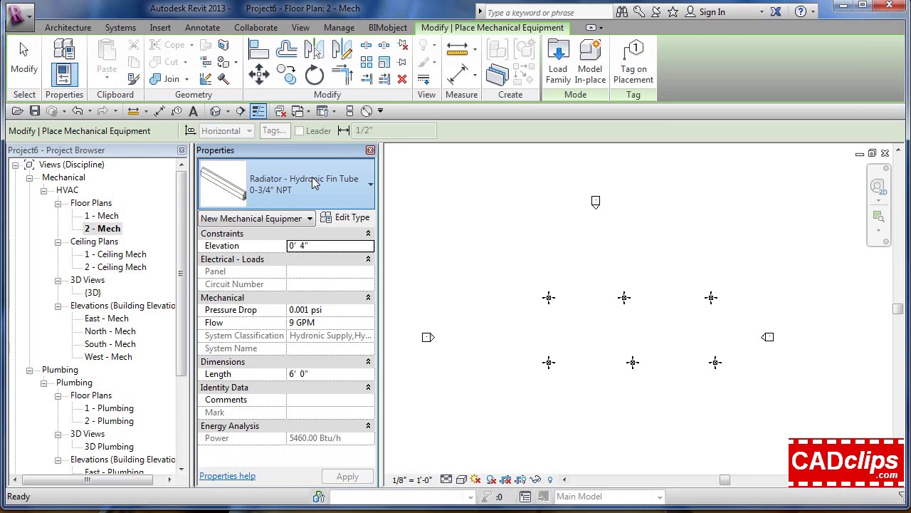
left_click(317, 182)
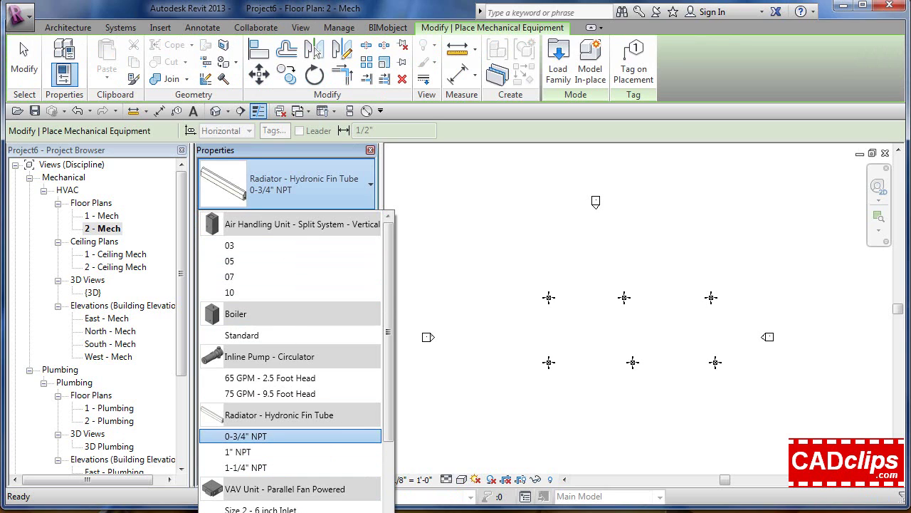
left_click(260, 512)
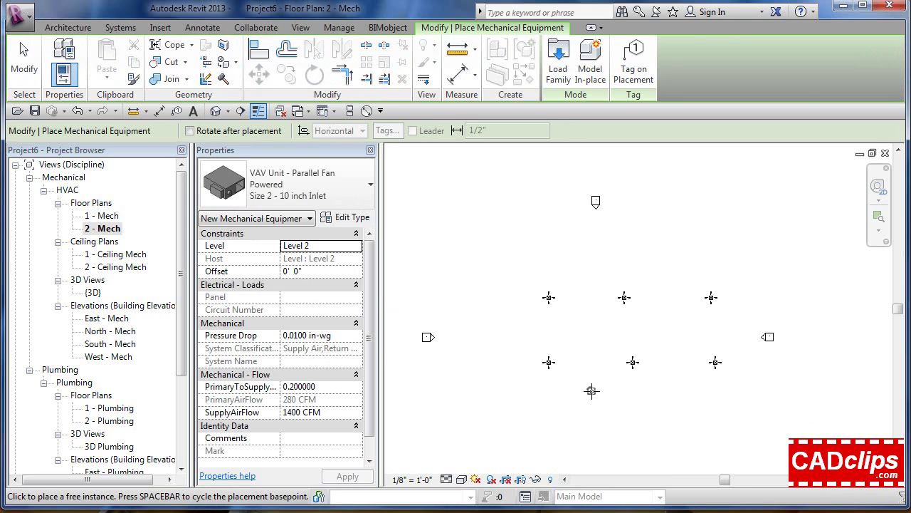
Rotate the VAV unit so its 14" x 11" outlet faces the diffusers, and place it below the lower row, between the first two diffusers.
scroll(592, 391, "up", 5)
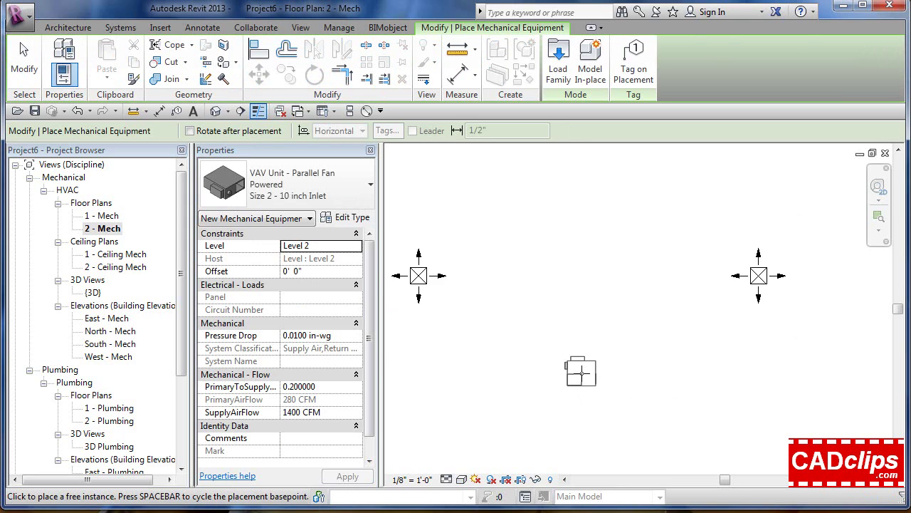
scroll(581, 373, "up", 2)
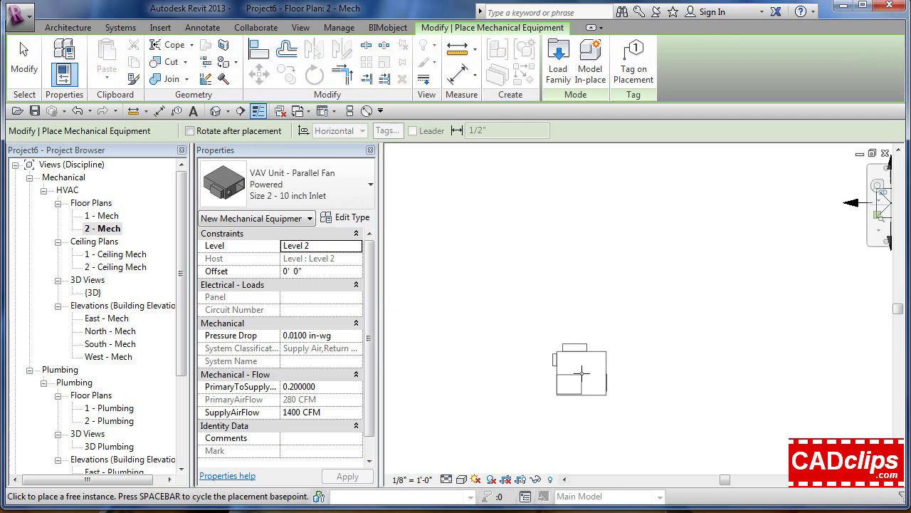
key("space")
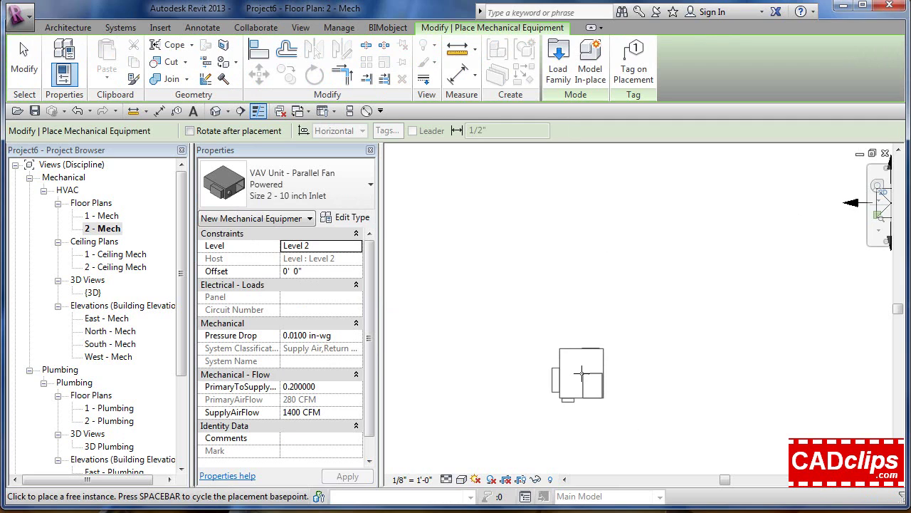
key("space")
key("space")
key("space")
key("space")
key("space")
key("space")
key("space")
key("space")
scroll(581, 372, "up", 6)
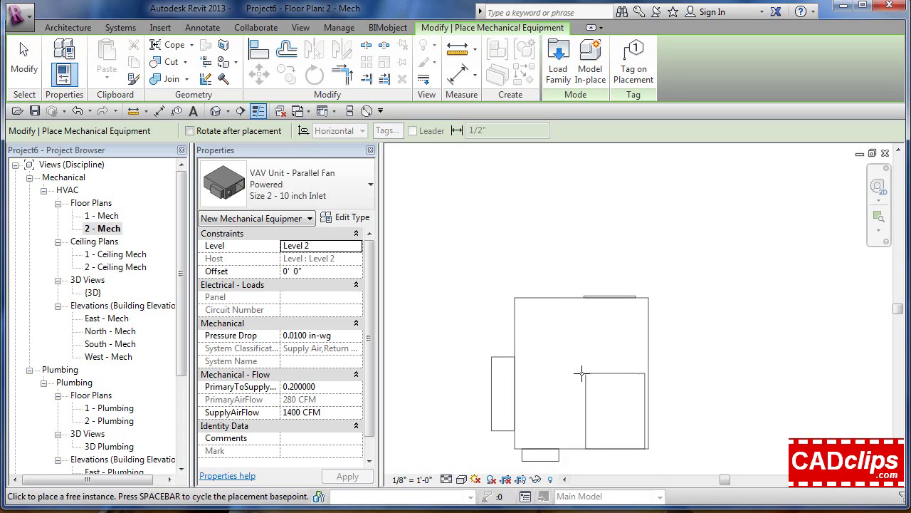
middle_click_drag(582, 372, 582, 344)
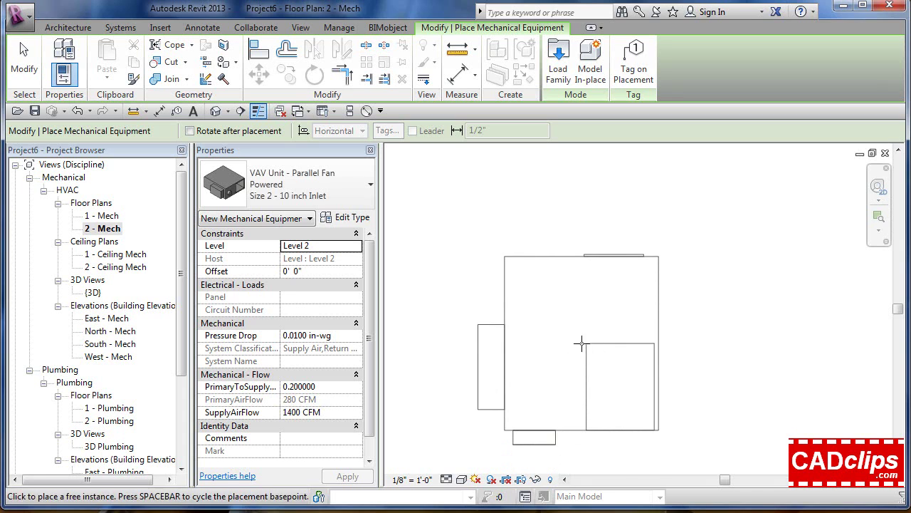
key("space")
key("space")
key("space")
key("space")
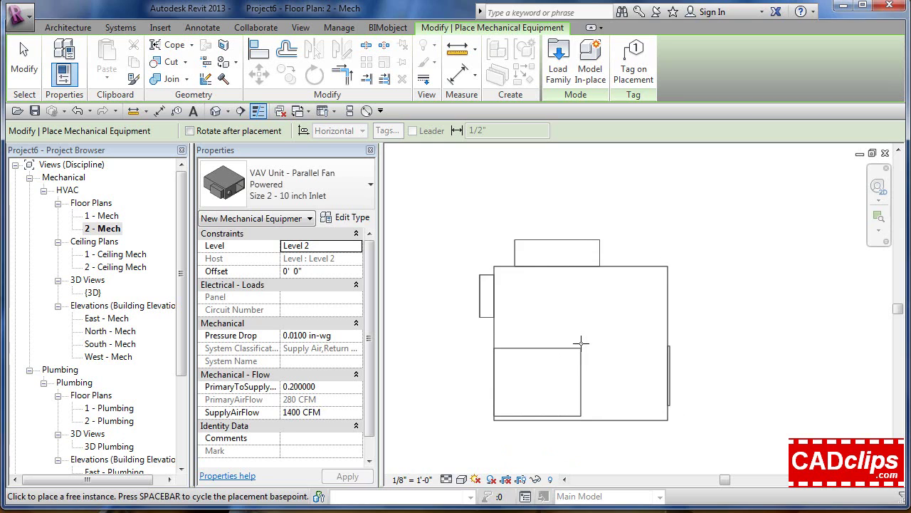
scroll(581, 344, "down", 3)
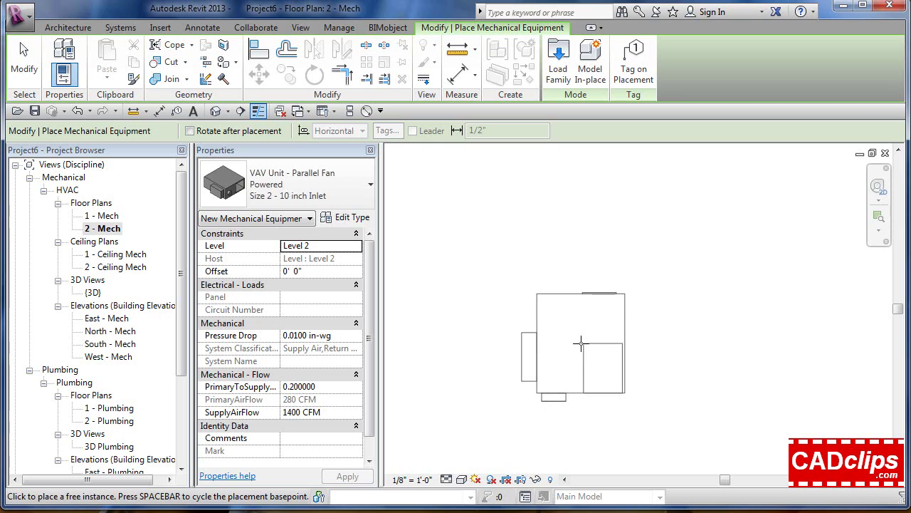
left_click(621, 358)
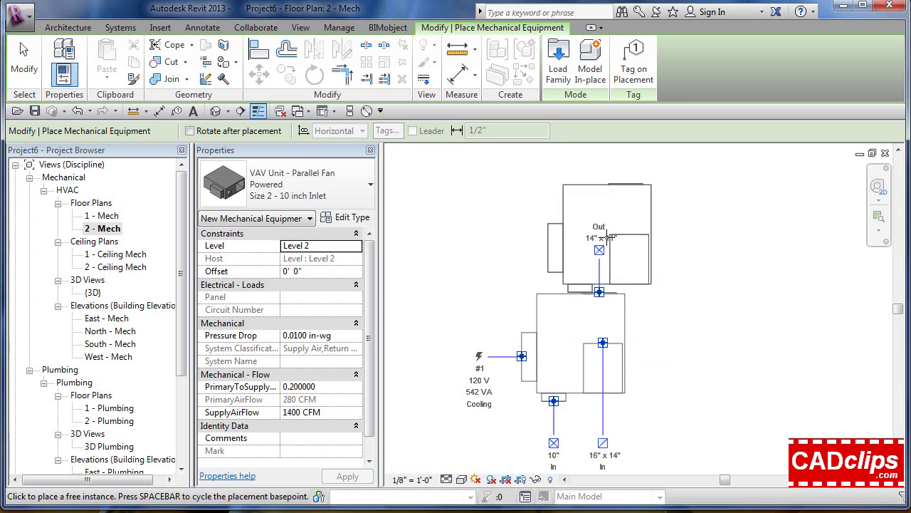
key("Escape")
key("Escape")
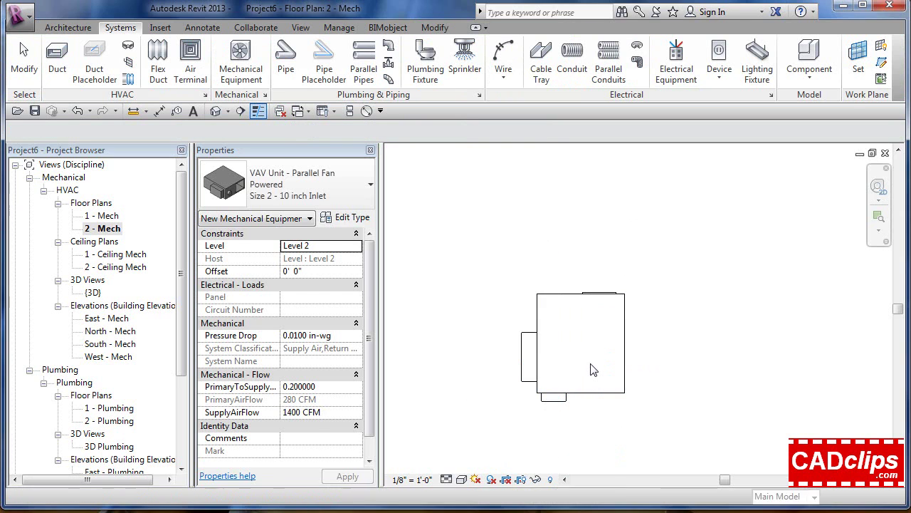
Set the placed VAV unit's offset from Level 2 to 2' 0".
scroll(591, 368, "down", 2)
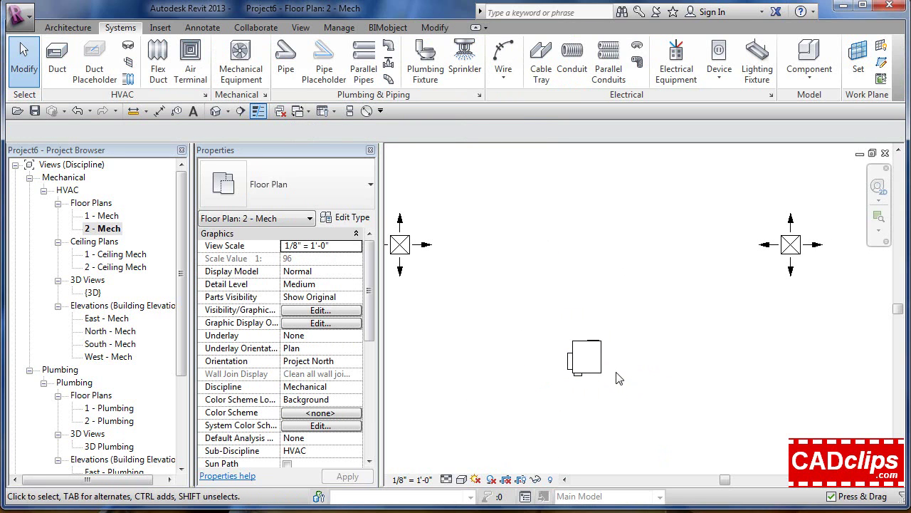
left_click(592, 364)
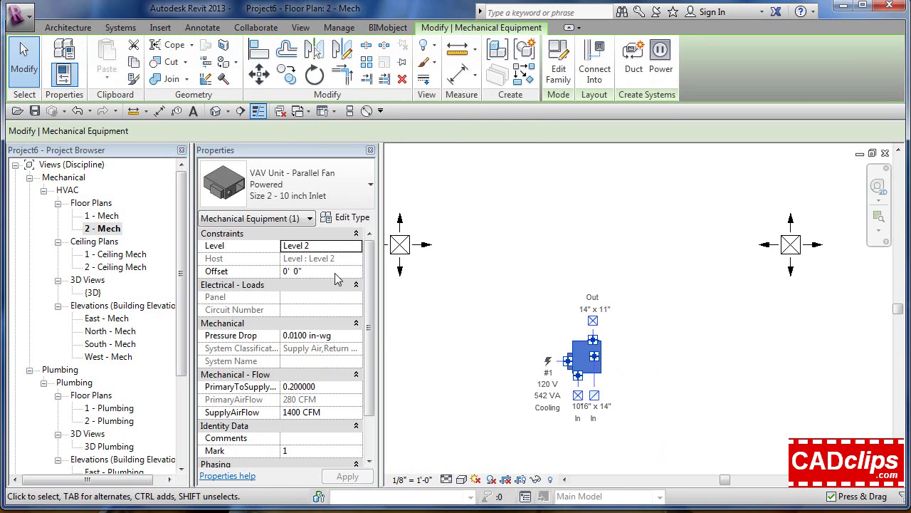
left_click(316, 271)
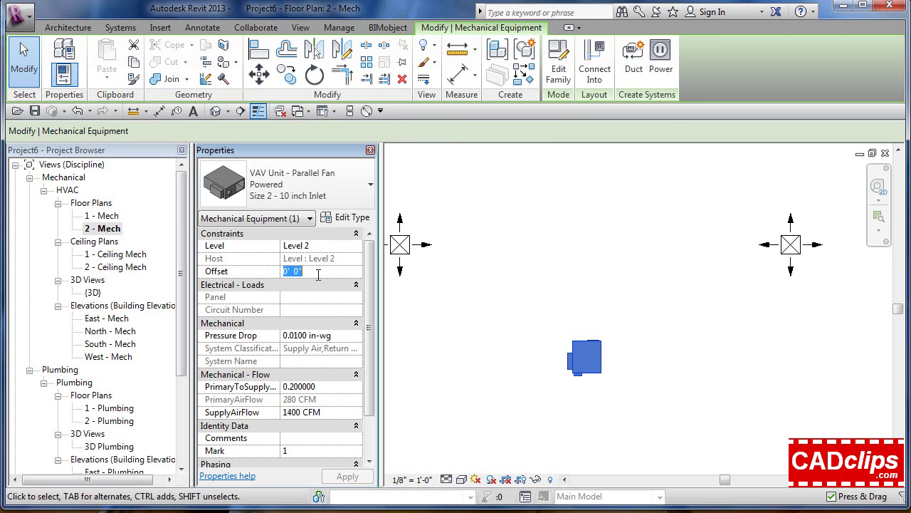
left_click(517, 290)
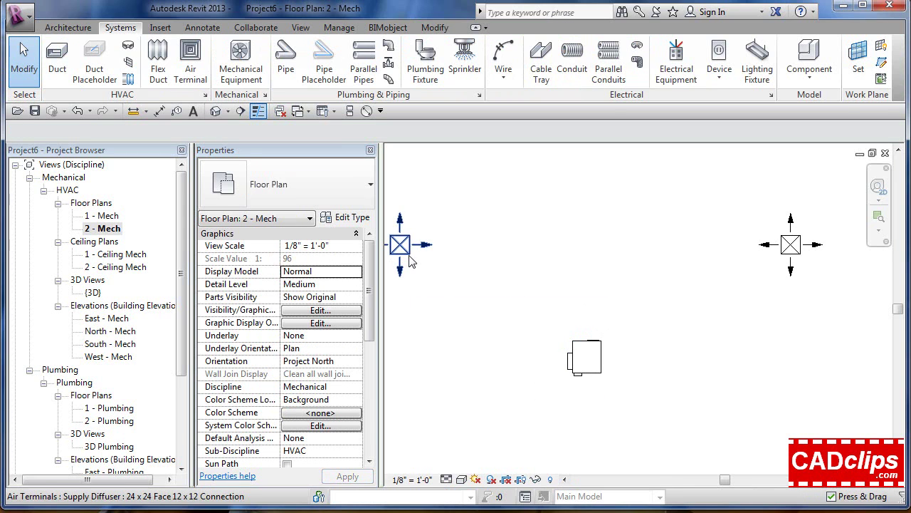
Check the VAV unit's height relative to the diffusers in the South - Mech elevation, and return to the 2 - Mech plan.
scroll(420, 265, "down", 3)
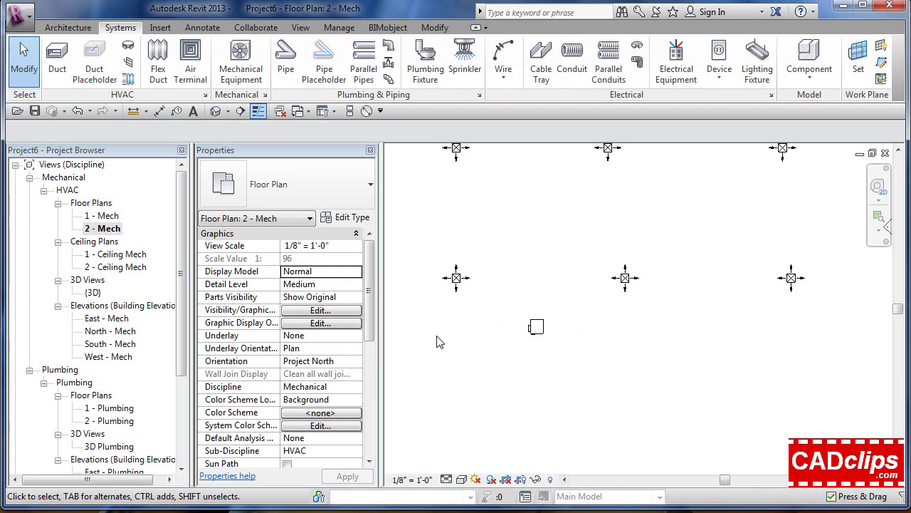
scroll(440, 341, "down", 2)
double_click(114, 344)
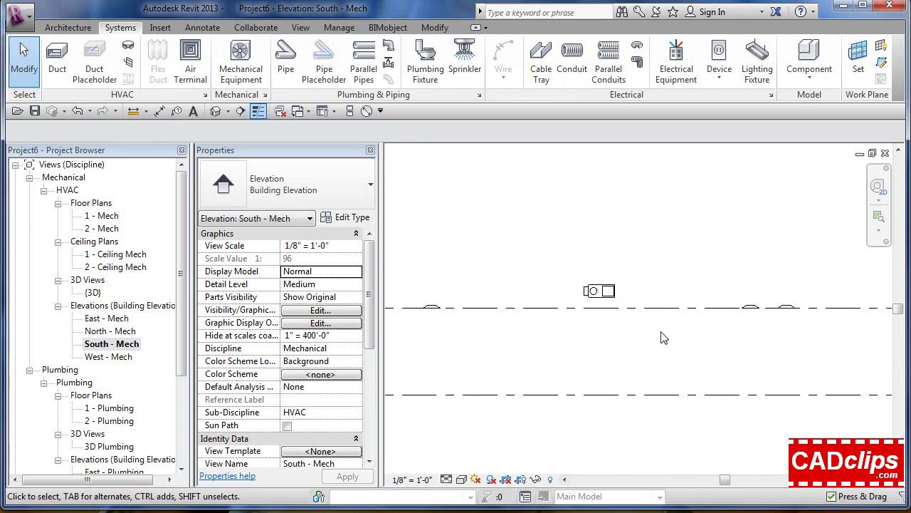
scroll(662, 338, "down", 1)
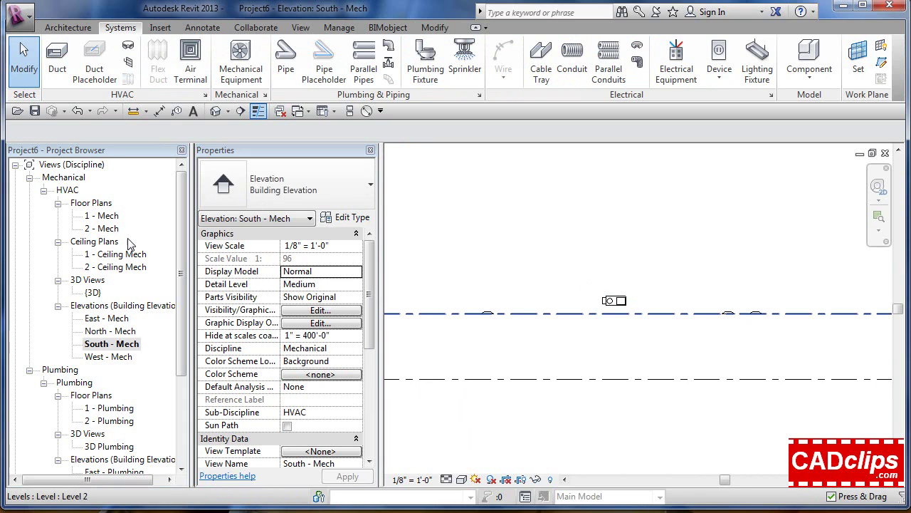
double_click(101, 228)
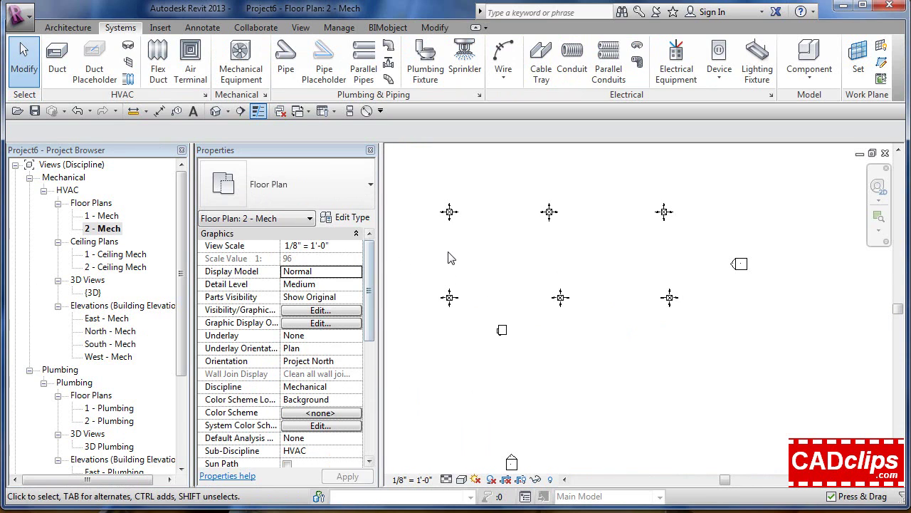
Draw a 14" x 11" duct from the VAV unit's outlet, about 25' 6" north to between the diffuser rows and east to the last diffuser column.
scroll(484, 277, "up", 3)
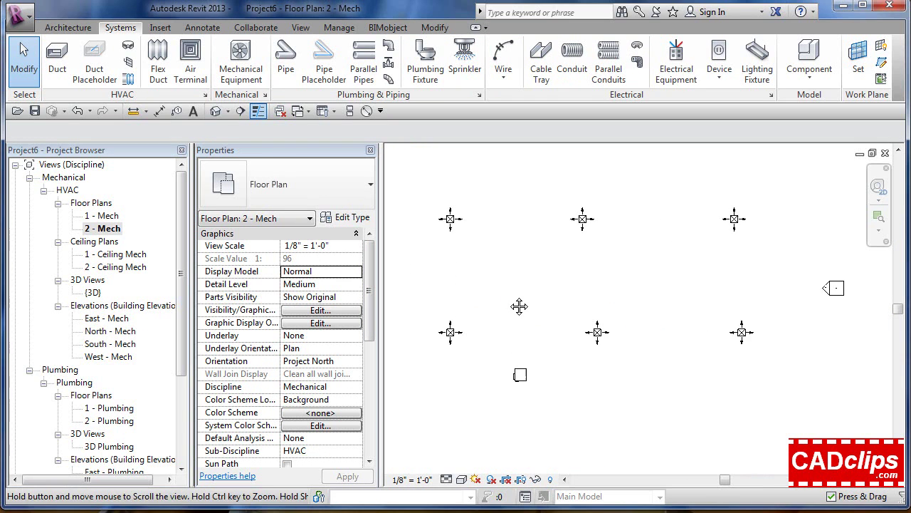
middle_click_drag(519, 306, 512, 310)
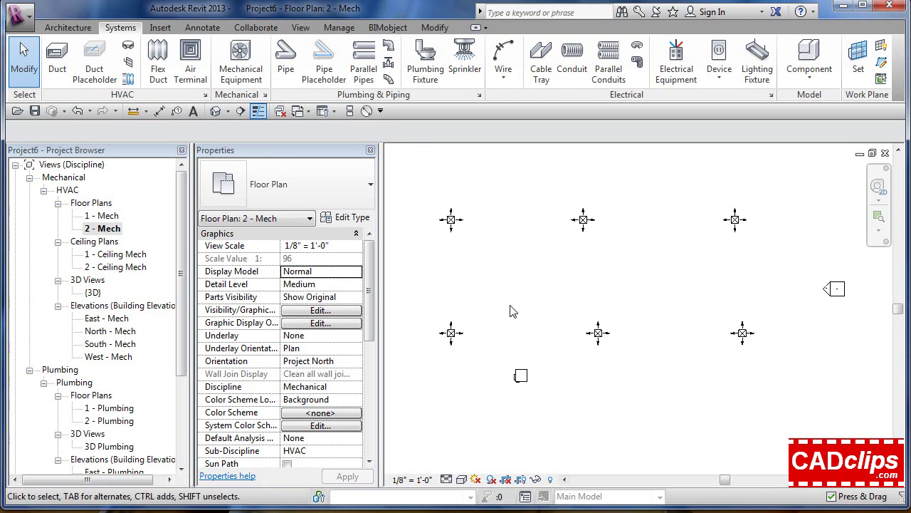
left_click(523, 375)
scroll(530, 368, "up", 3)
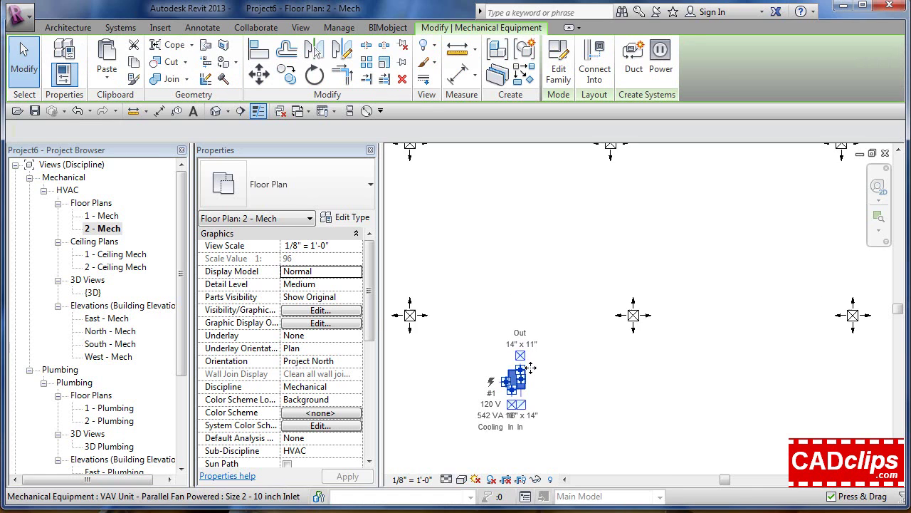
scroll(531, 368, "up", 1)
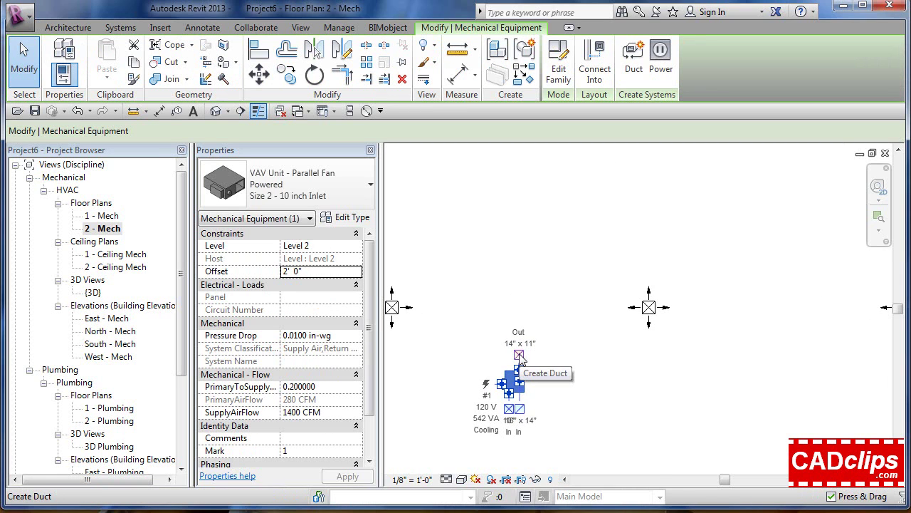
left_click(519, 356)
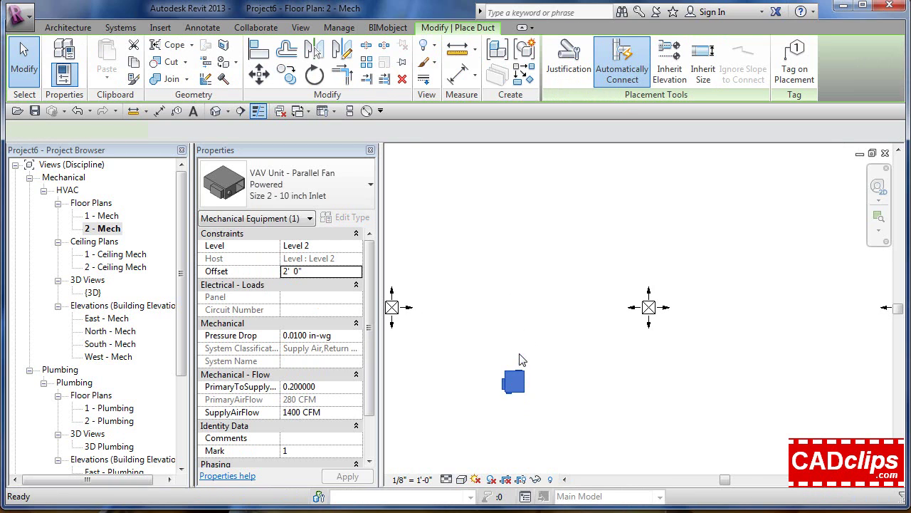
scroll(519, 274, "down", 2)
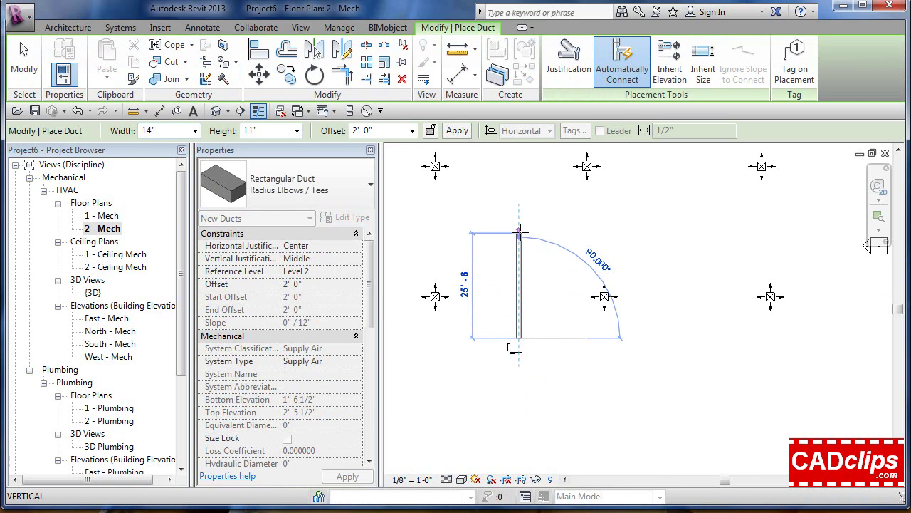
left_click(519, 231)
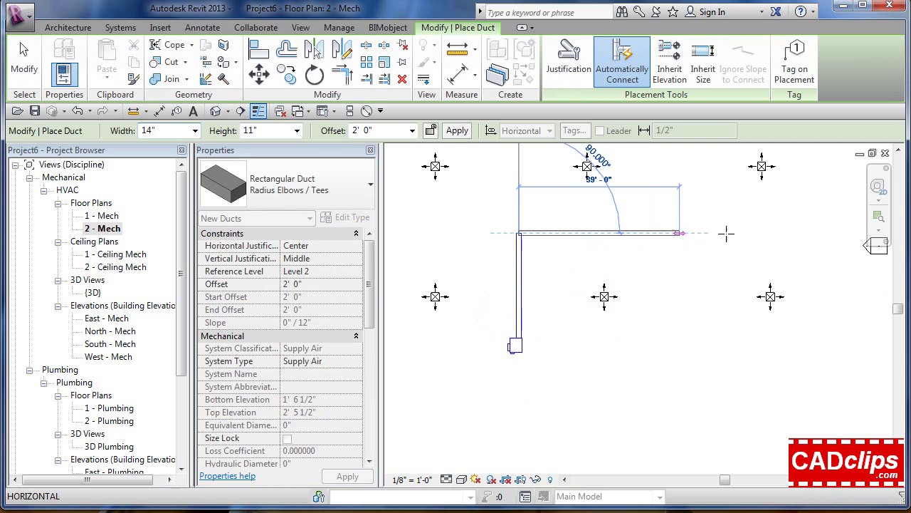
left_click(762, 233)
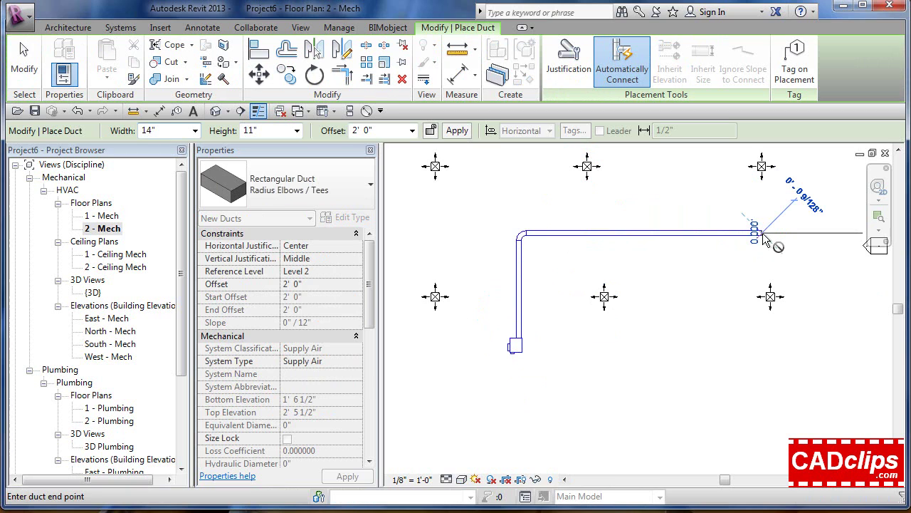
key("Escape")
key("Escape")
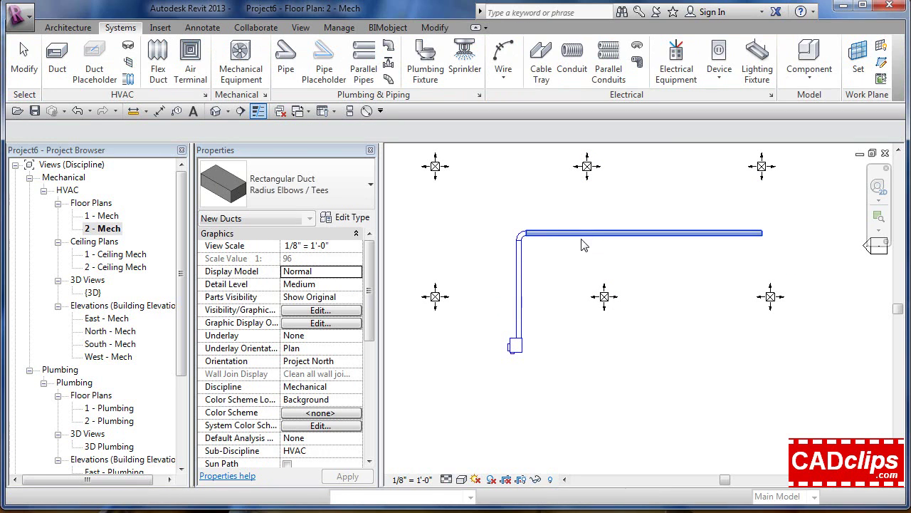
Extend the horizontal duct's west end past the elbow to align with the first diffuser column, making it about 79' 3" long.
left_click(531, 233)
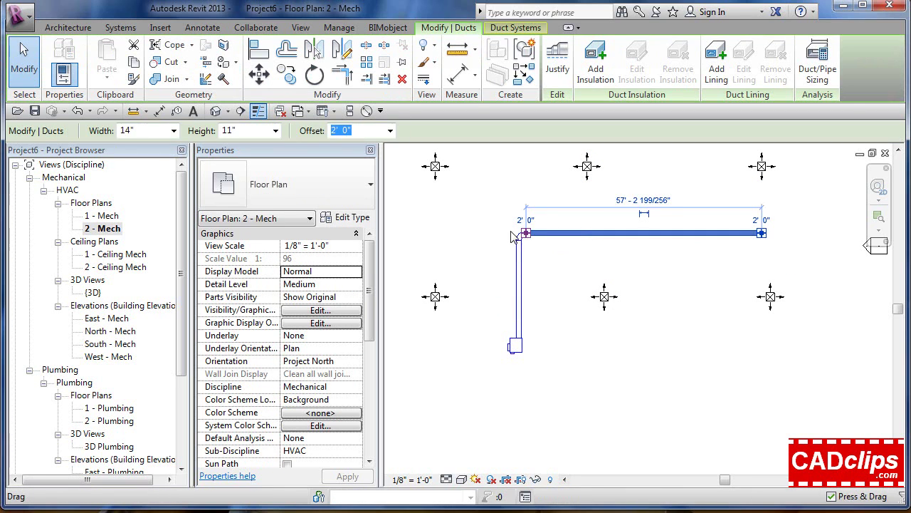
left_click_drag(512, 237, 435, 234)
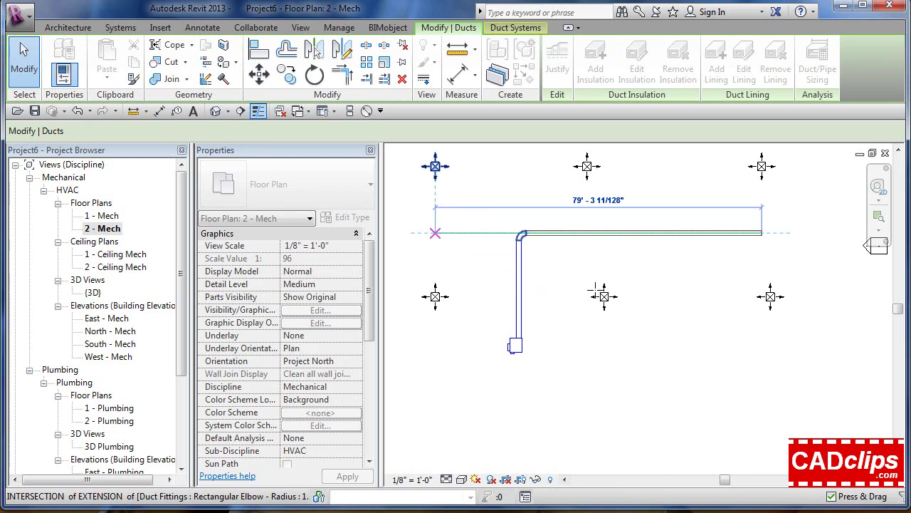
left_click(548, 288)
Delete the radius elbow joining the VAV unit's vertical duct to the horizontal main duct.
scroll(478, 260, "up", 4)
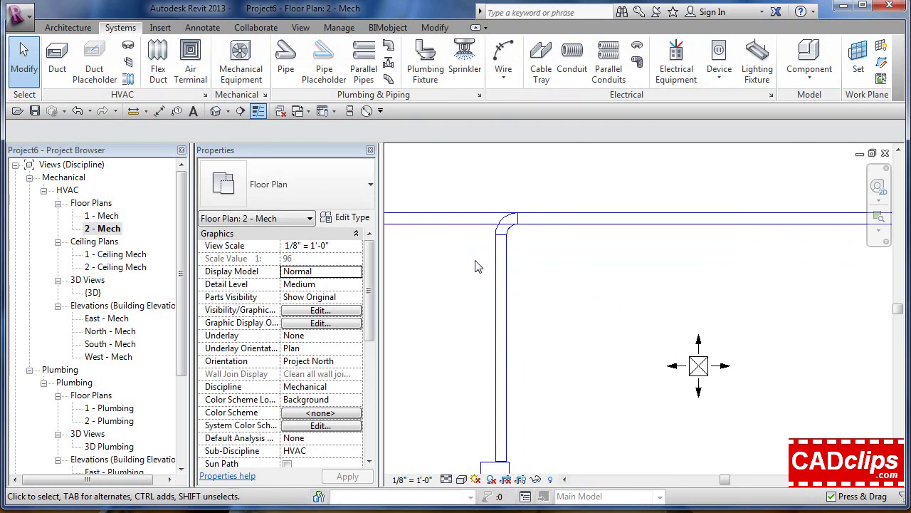
left_click_drag(474, 260, 539, 208)
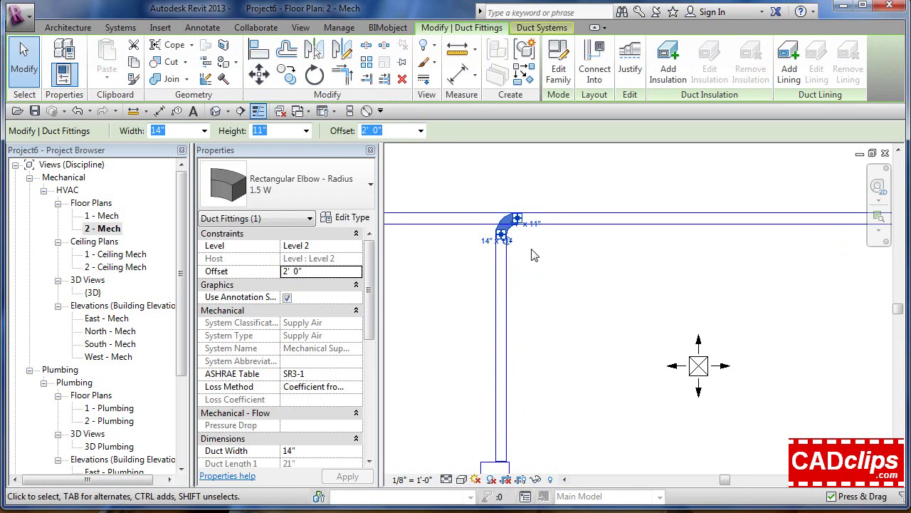
left_click(531, 250)
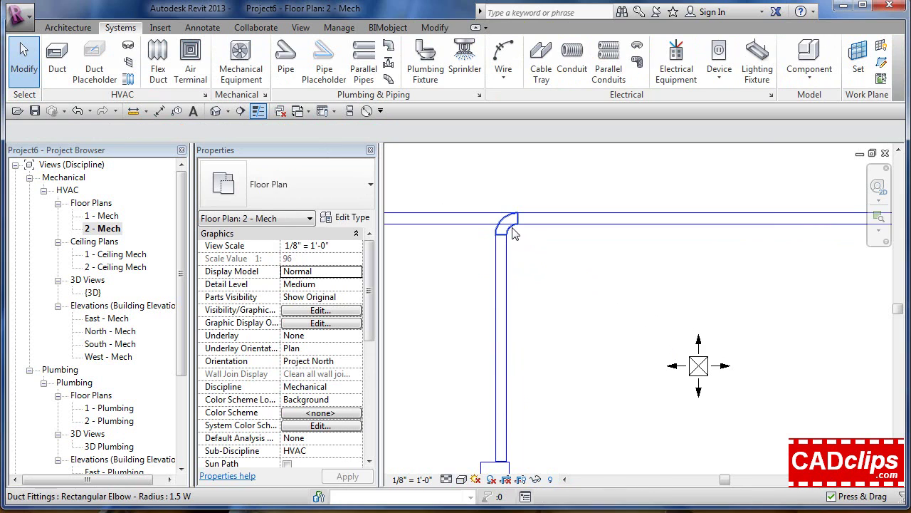
left_click(514, 232)
key("Delete")
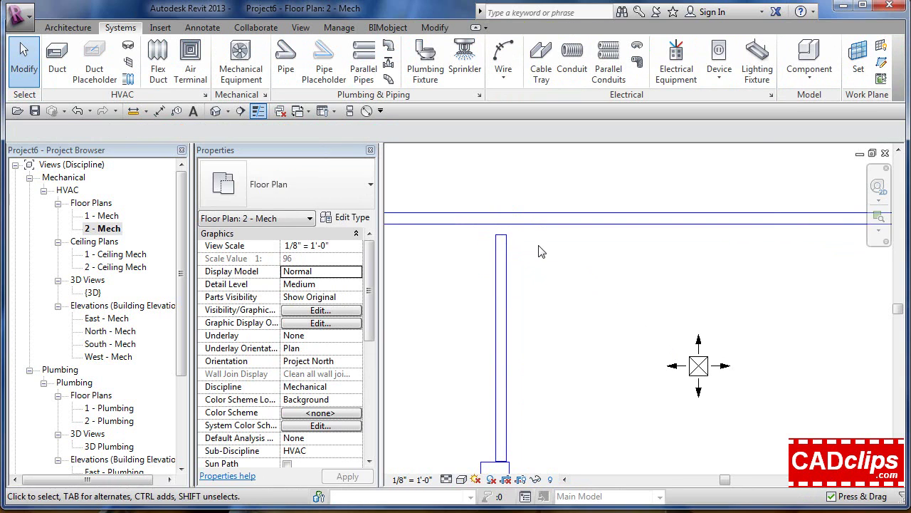
Extend the free end of the VAV unit's vertical duct into the horizontal main to connect them with a tee.
left_click(501, 236)
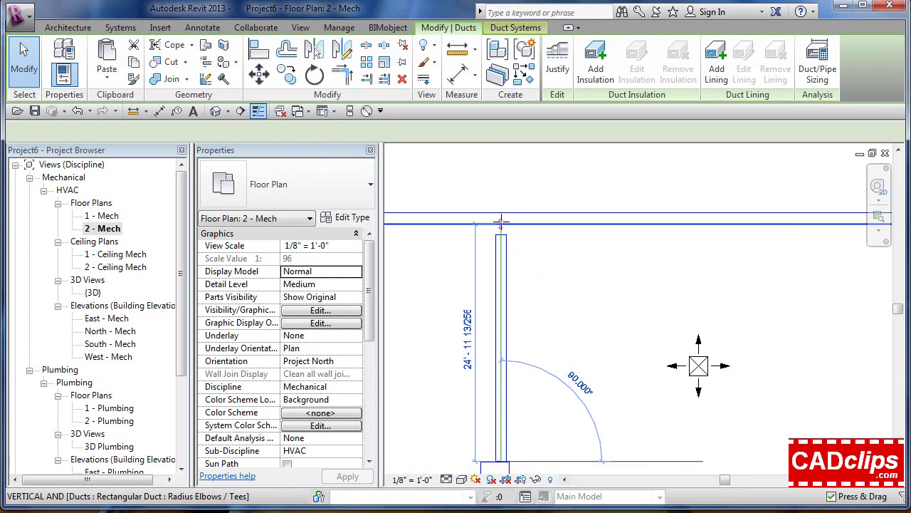
left_click_drag(501, 223, 552, 249)
left_click(554, 267)
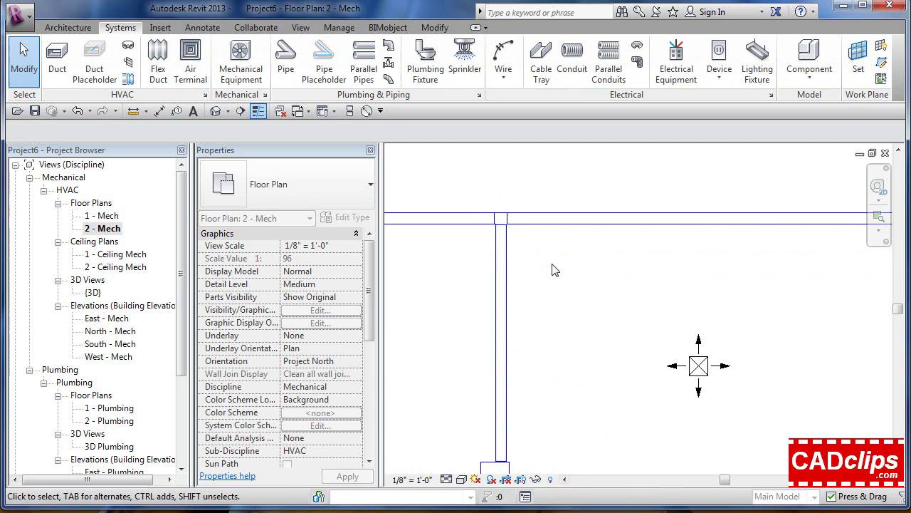
scroll(554, 270, "down", 2)
scroll(552, 264, "up", 1)
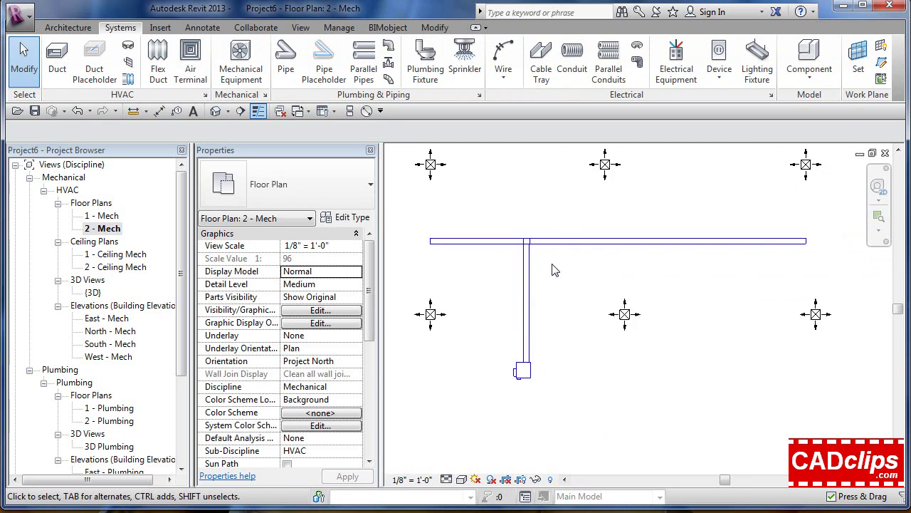
Draw a 14" x 11" duct about 11' 6" north from the main duct's west end toward the first upper diffuser.
middle_click_drag(515, 267, 568, 296)
scroll(497, 290, "up", 1)
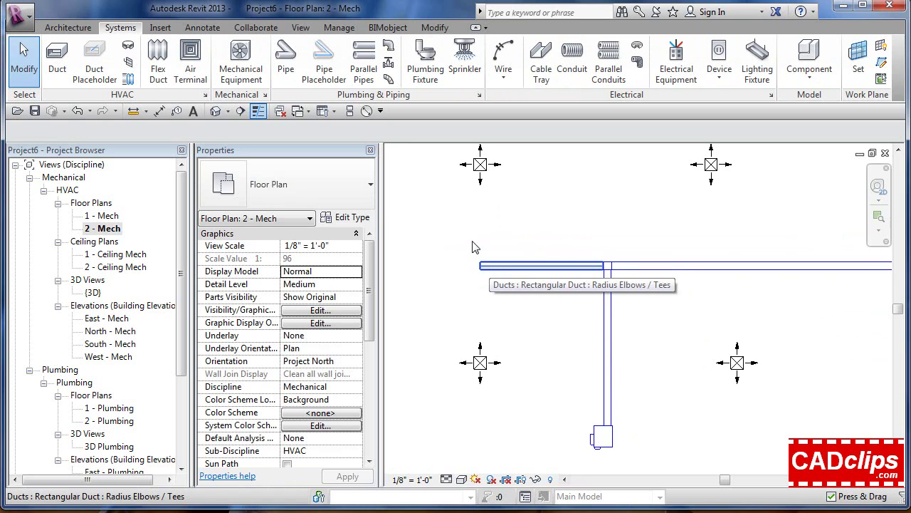
left_click(502, 264)
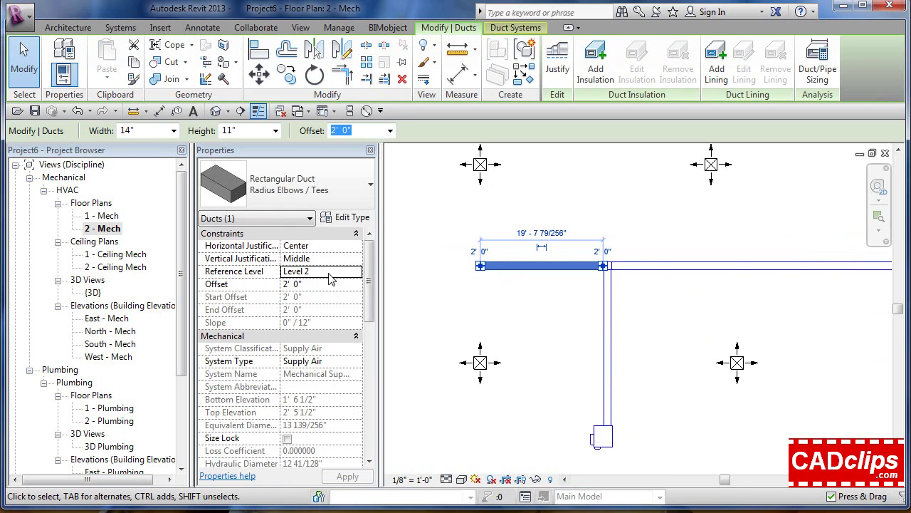
left_click(397, 293)
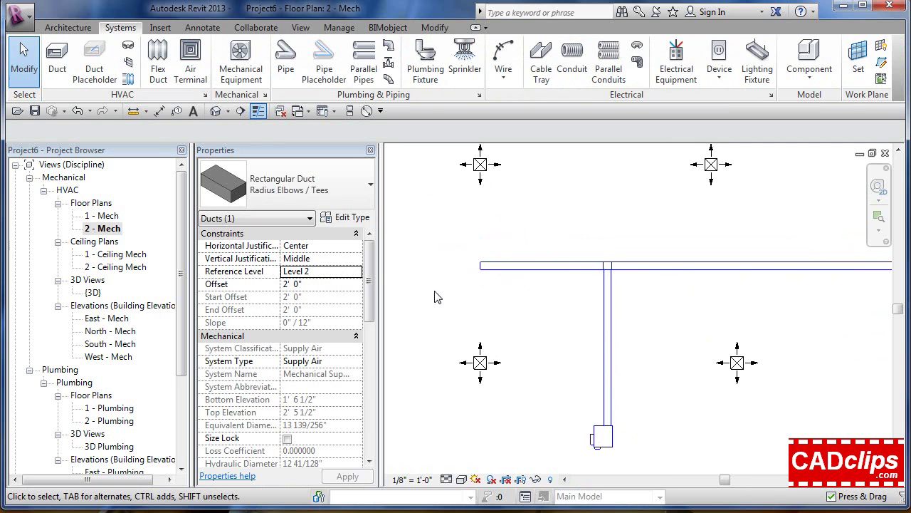
left_click(61, 60)
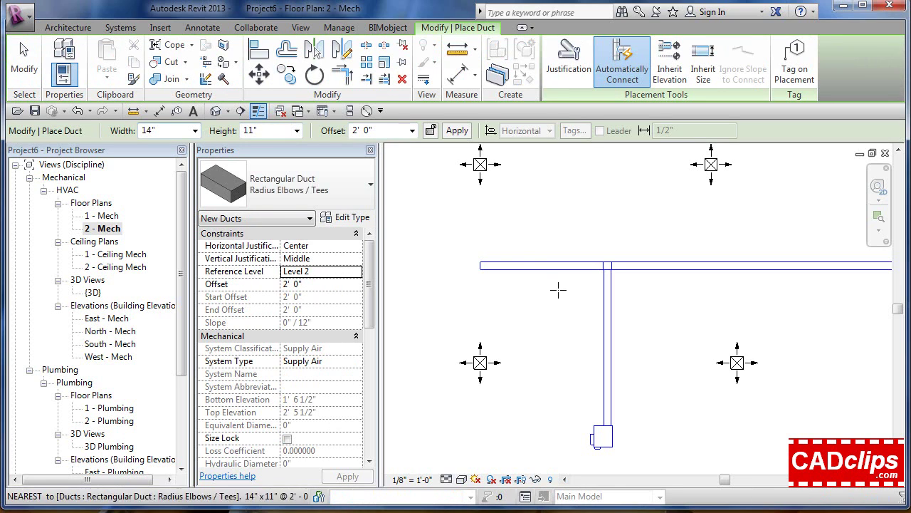
left_click(482, 266)
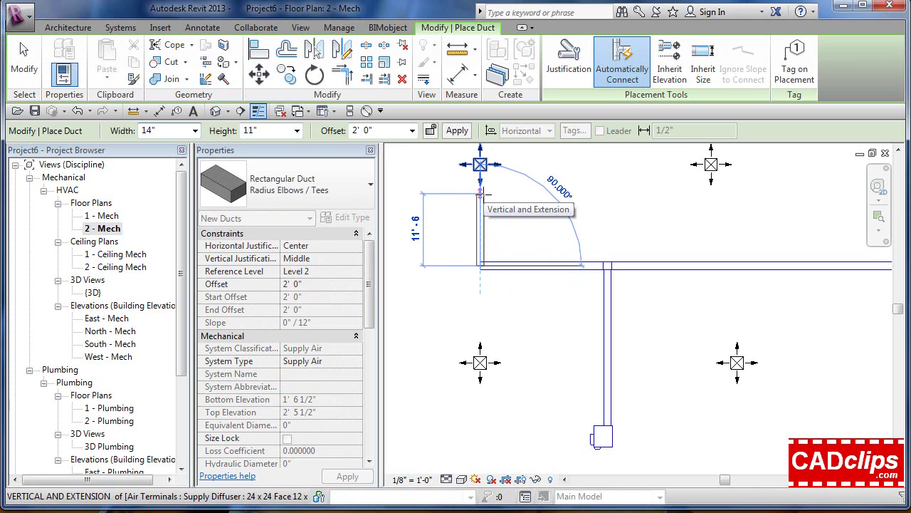
left_click(482, 193)
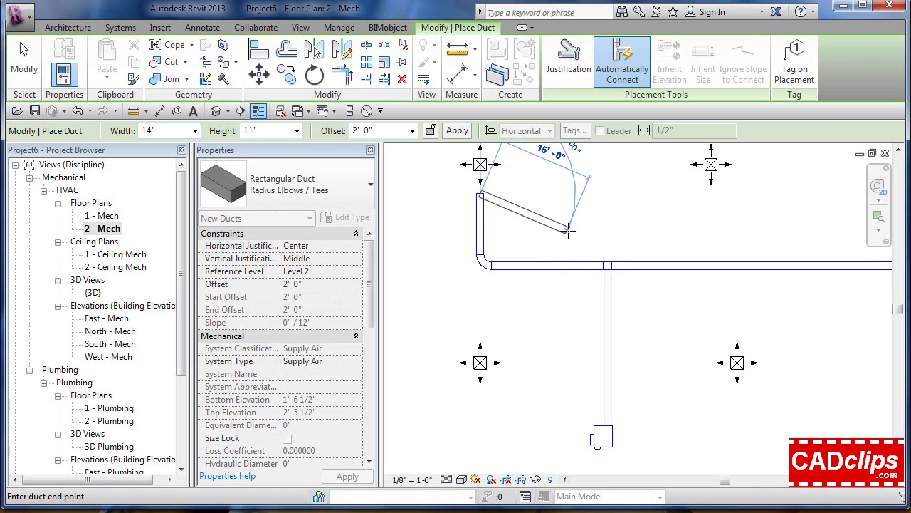
key("Escape")
key("Escape")
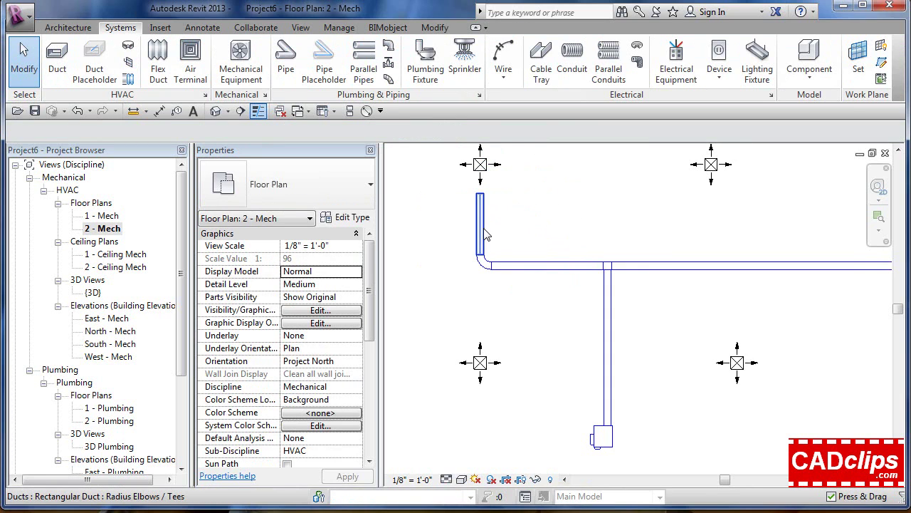
Extend the new branch duct's south end past the elbow toward the lower diffuser, making it about 20' 6" long.
left_click(482, 246)
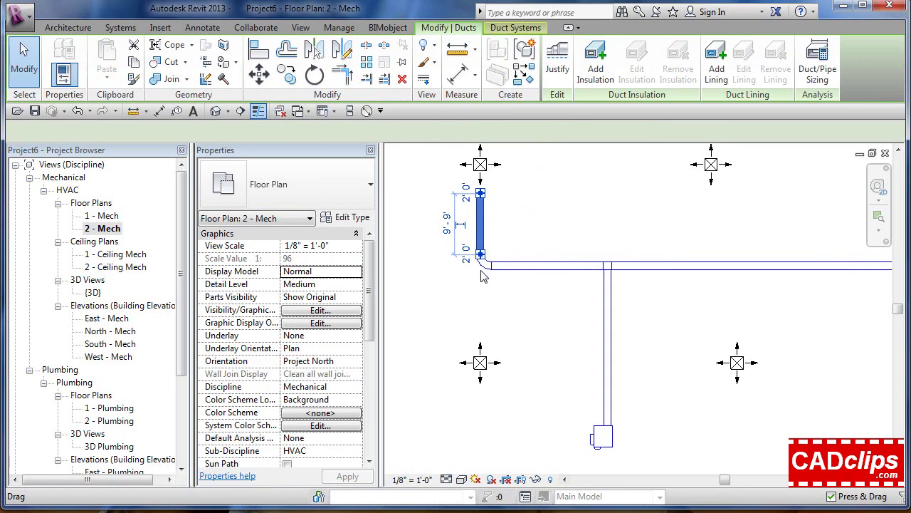
left_click_drag(482, 277, 480, 322)
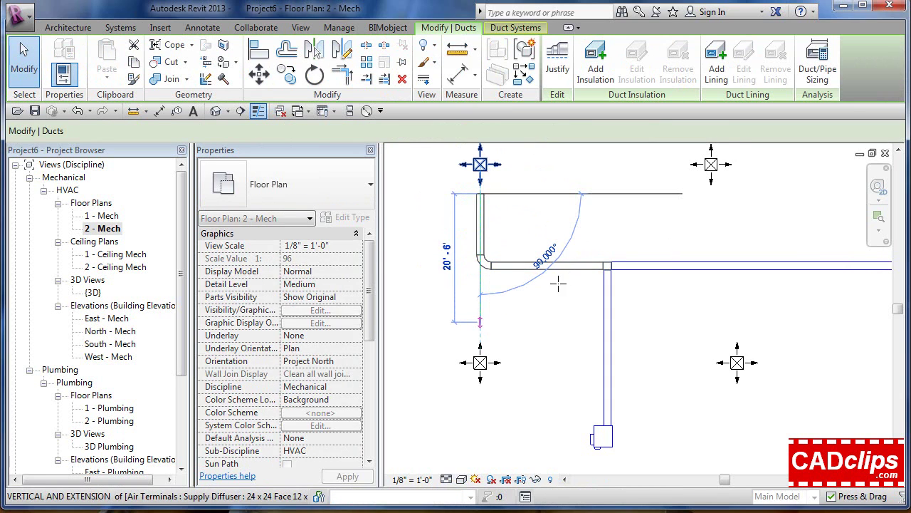
left_click(555, 304)
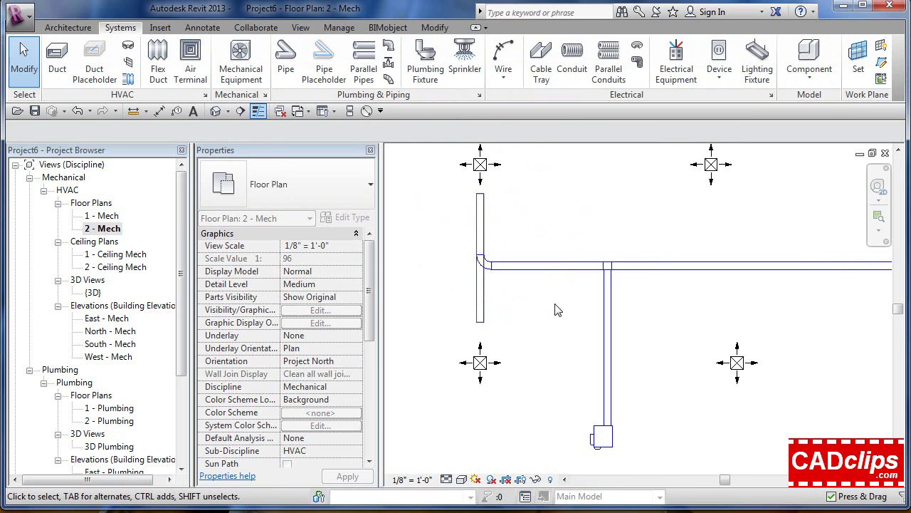
Delete the elbow at the first diffuser column and extend the main duct's west end into the branch duct to form a tee.
left_click_drag(459, 278, 514, 240)
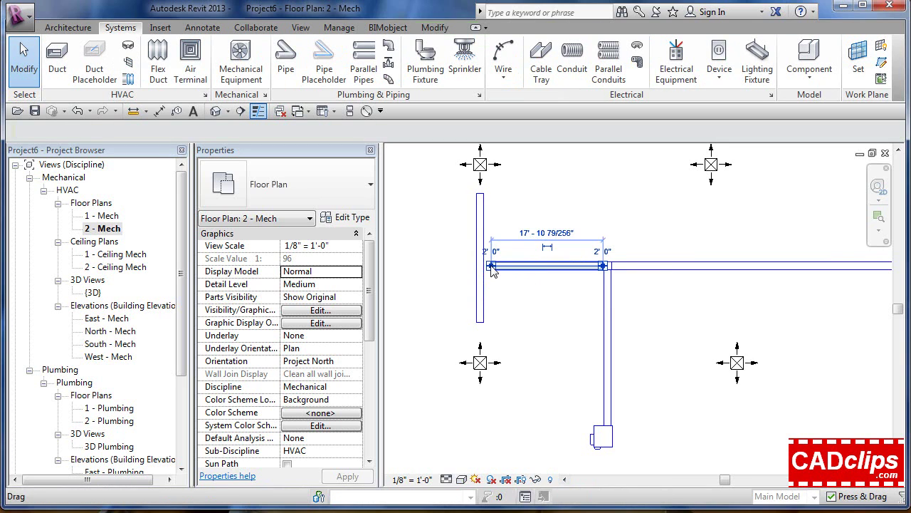
left_click_drag(491, 265, 480, 265)
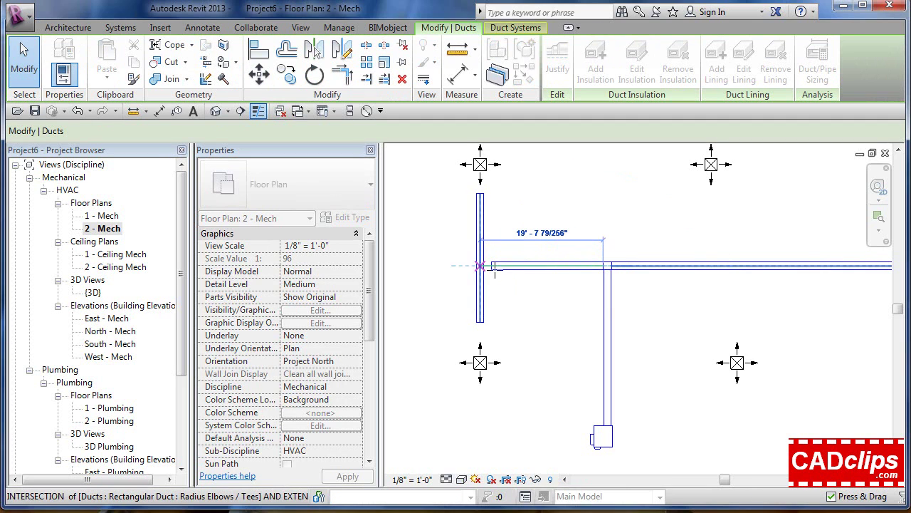
left_click(567, 311)
Copy the branch ducts and tee from the first diffuser column to the second, using the upper diffusers' centers as reference points.
middle_click_drag(638, 316, 584, 333)
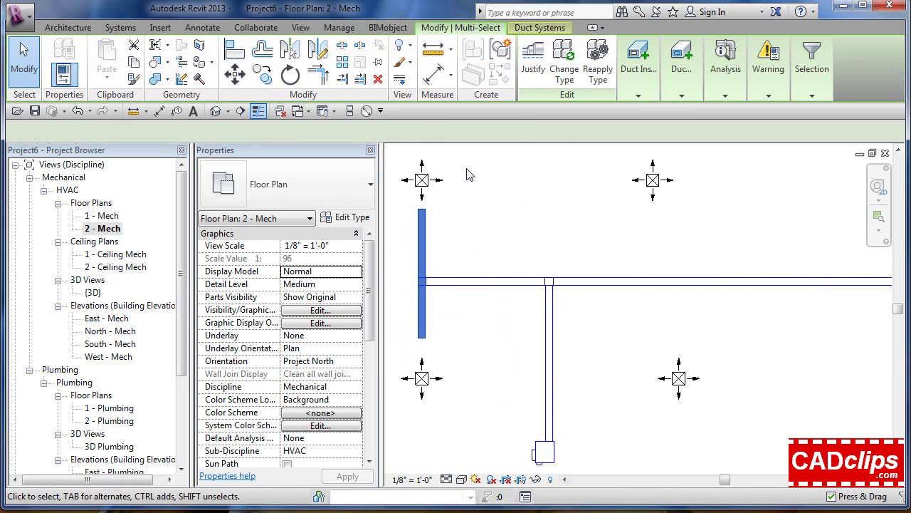
left_click(263, 75)
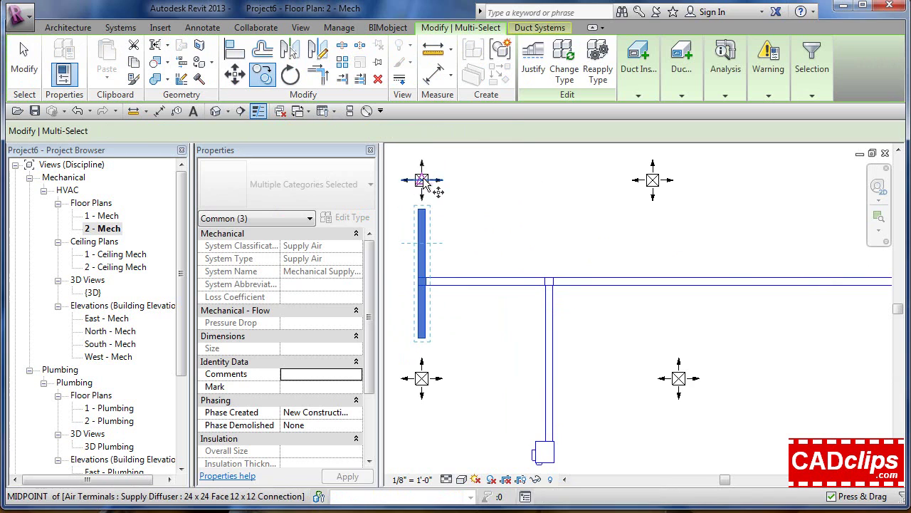
left_click(421, 180)
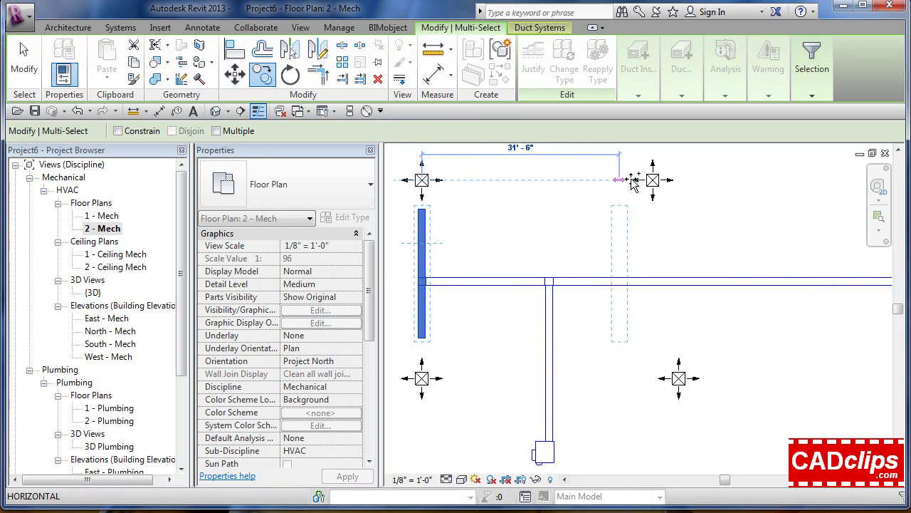
left_click(736, 278)
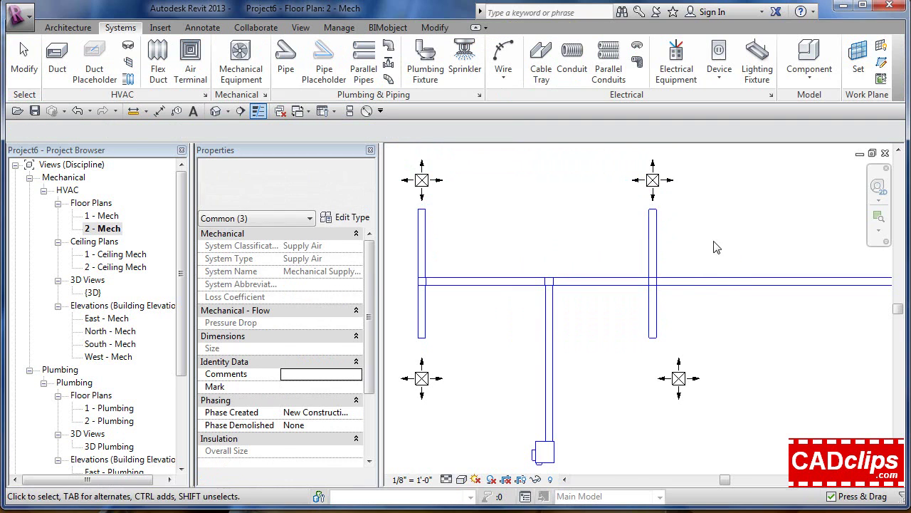
Delete the copied tee where the second column's branch ducts cross the main duct.
scroll(681, 289, "up", 4)
key("Escape")
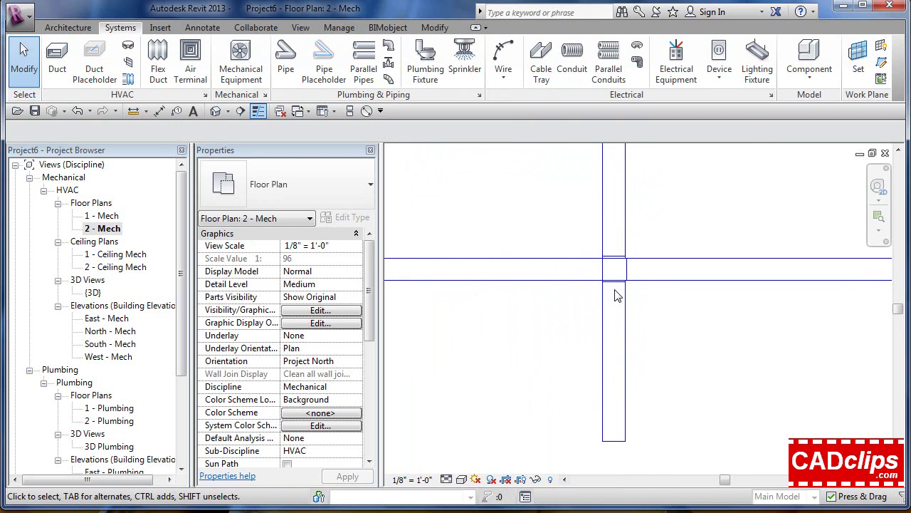
scroll(619, 289, "up", 2)
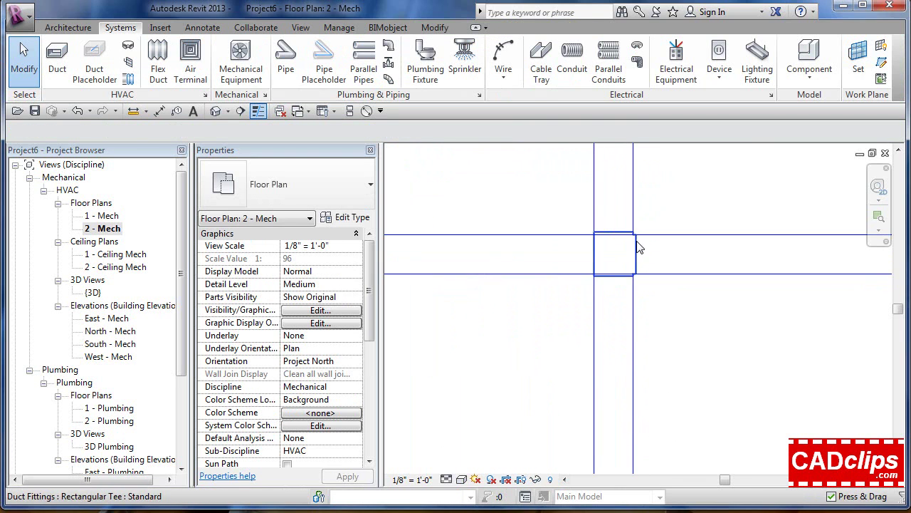
scroll(657, 274, "down", 2)
left_click_drag(596, 299, 671, 221)
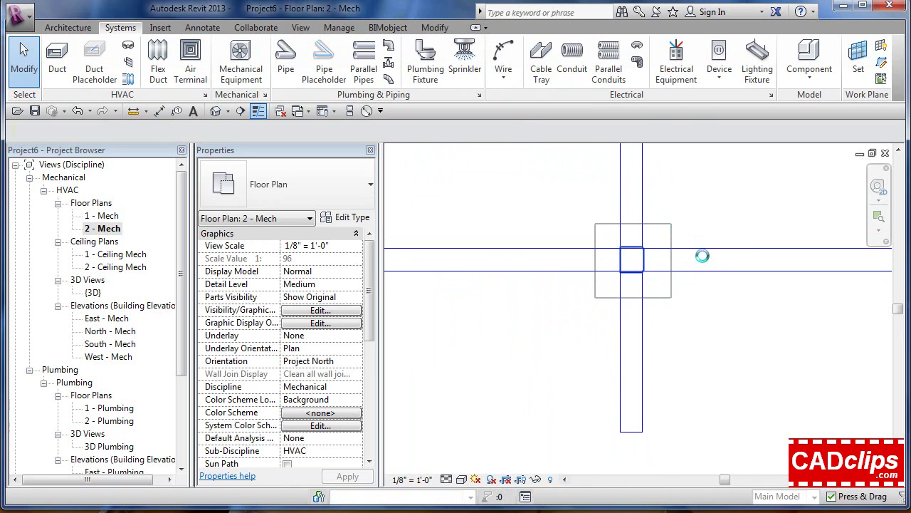
key("Delete")
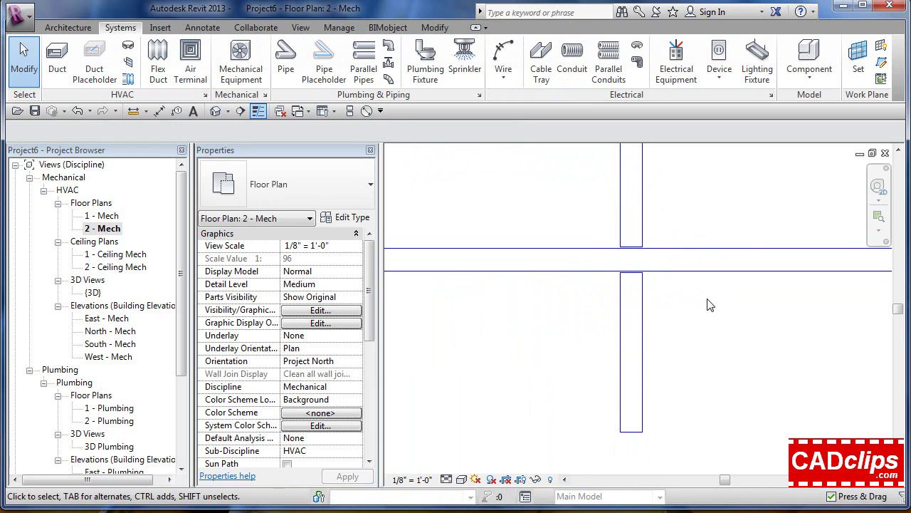
Extend the second column's lower branch duct to the main duct's centerline to connect them with a tee.
left_click(632, 277)
left_click_drag(631, 273, 681, 199)
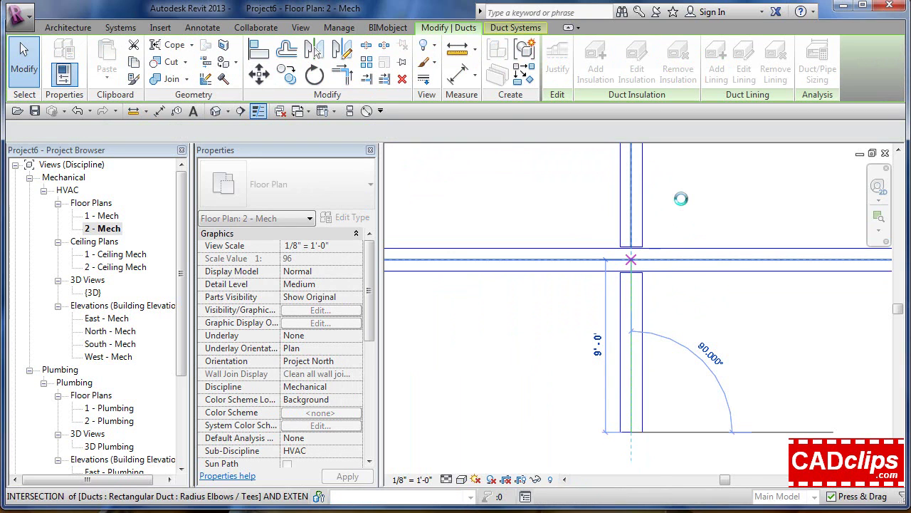
key("Escape")
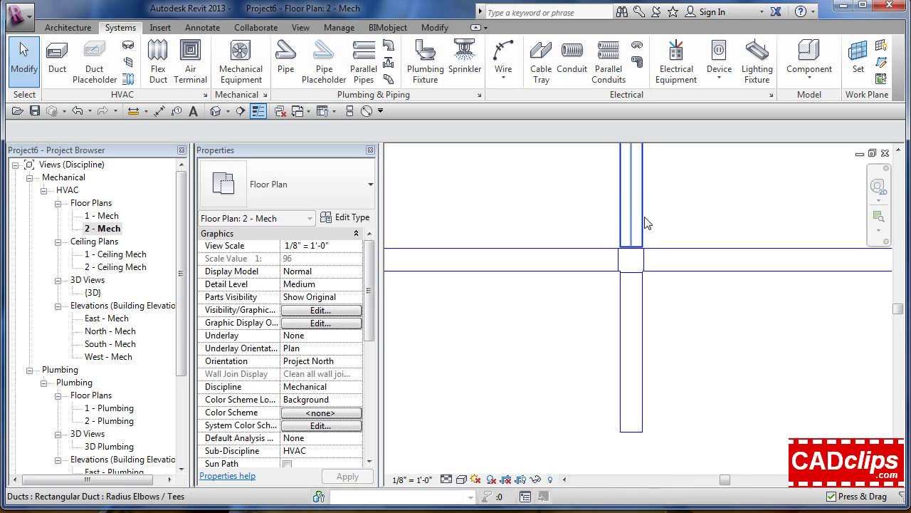
Try to connect the second column's upper branch duct by extending its south end to the center of the tee.
left_click(633, 251)
left_click_drag(631, 248, 702, 325)
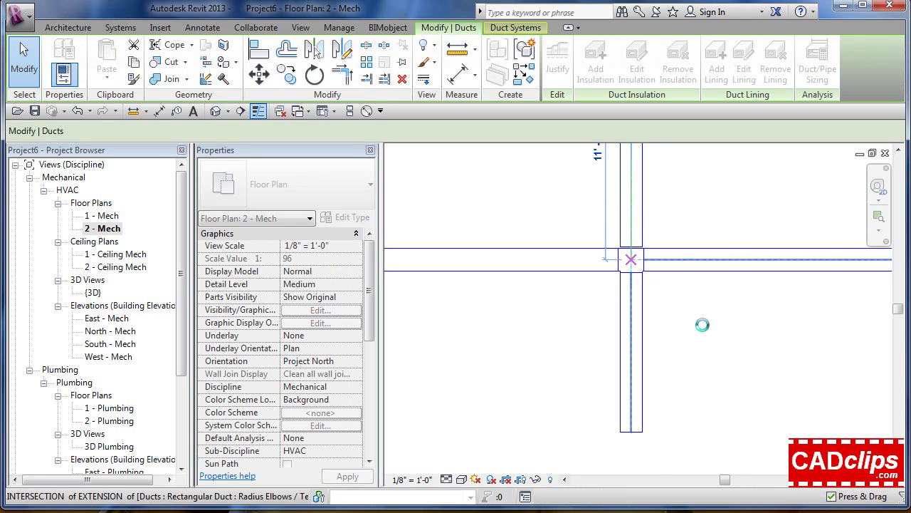
key("Escape")
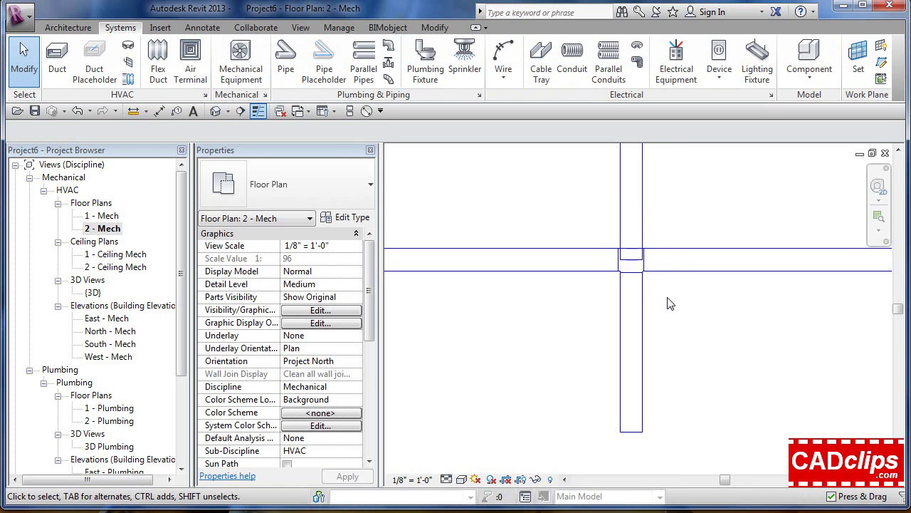
Pull the upper branch duct's south end back out of the tee, leaving a gap north of the main duct.
left_click(637, 248)
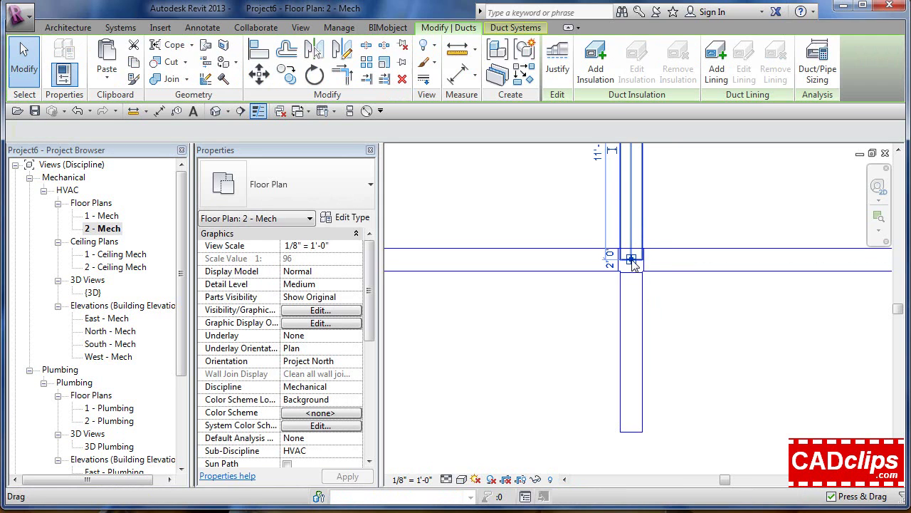
mouse_move(631, 249)
left_mouse_down()
mouse_move(631, 260)
mouse_move(630, 248)
left_mouse_up()
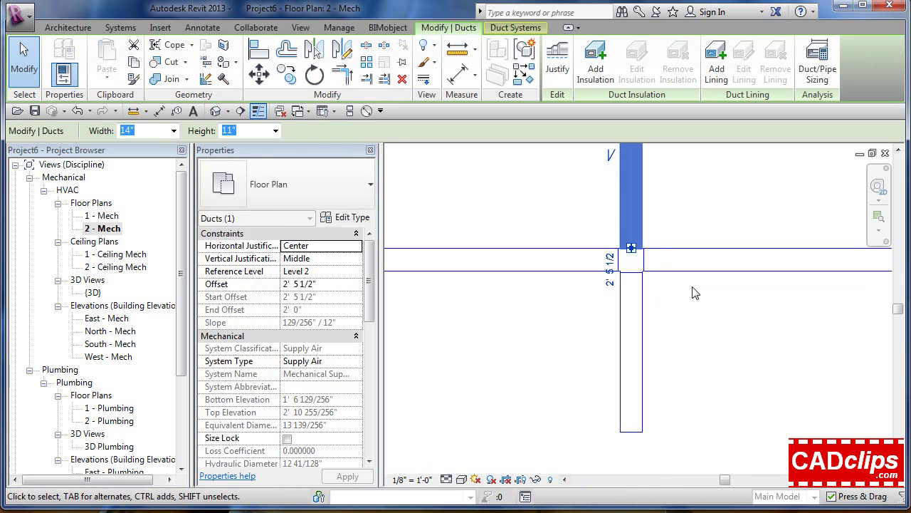
left_click(692, 288)
scroll(625, 250, "up", 4)
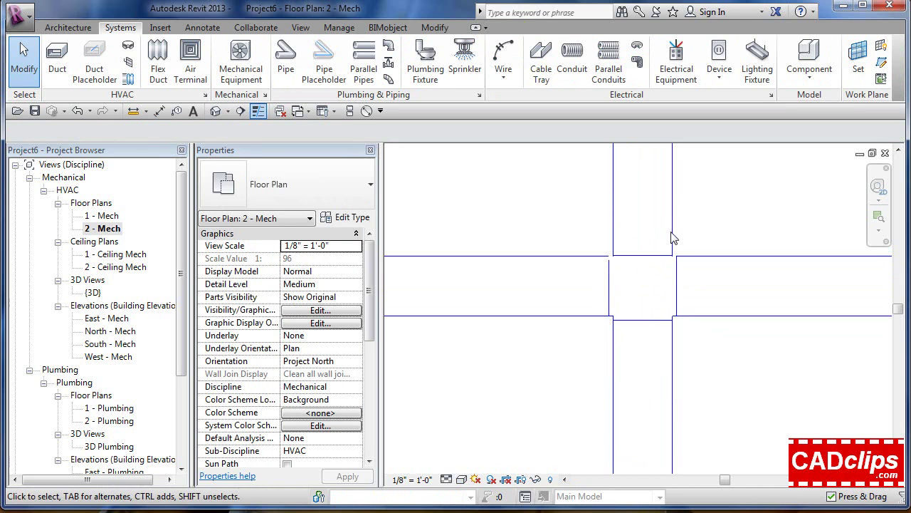
scroll(706, 281, "up", 2)
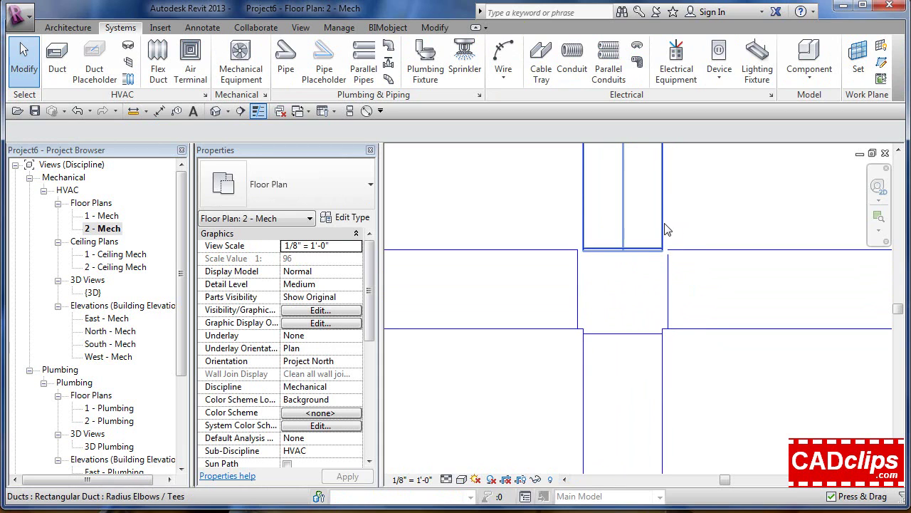
left_click(623, 251)
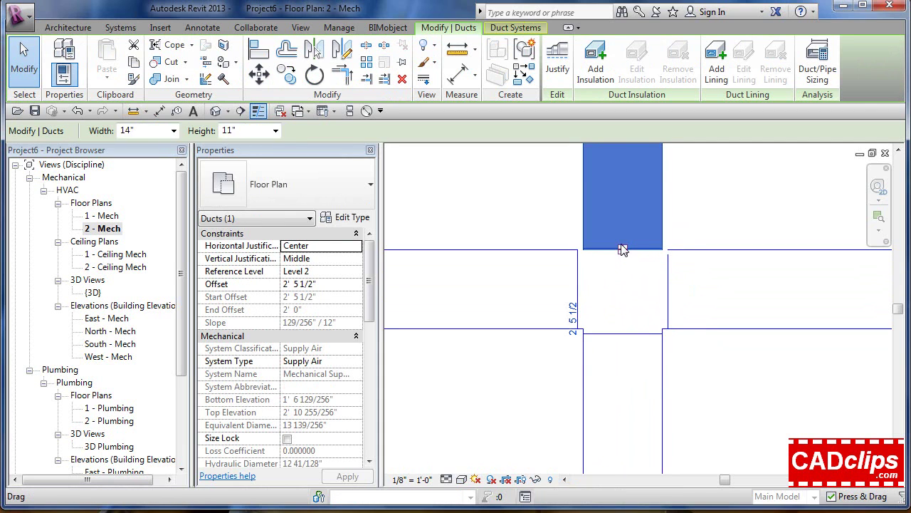
left_click_drag(623, 251, 706, 218)
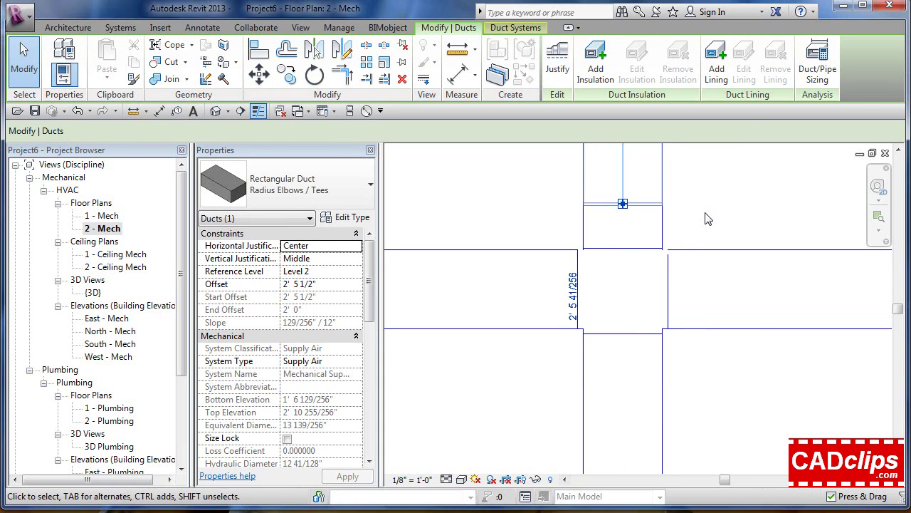
left_click(705, 218)
Open the default 3D view and delete the disconnected upper branch duct at the second diffuser column.
scroll(707, 220, "down", 2)
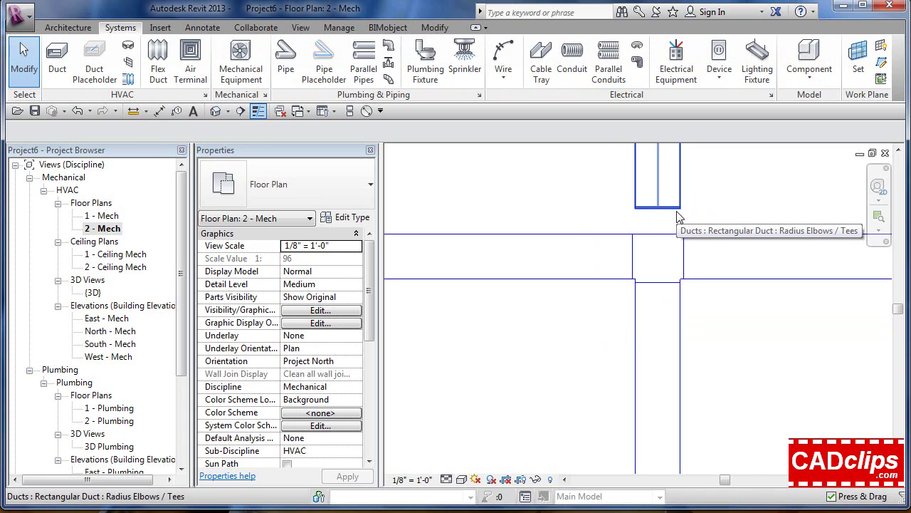
scroll(678, 218, "down", 2)
middle_click_drag(688, 235, 666, 270)
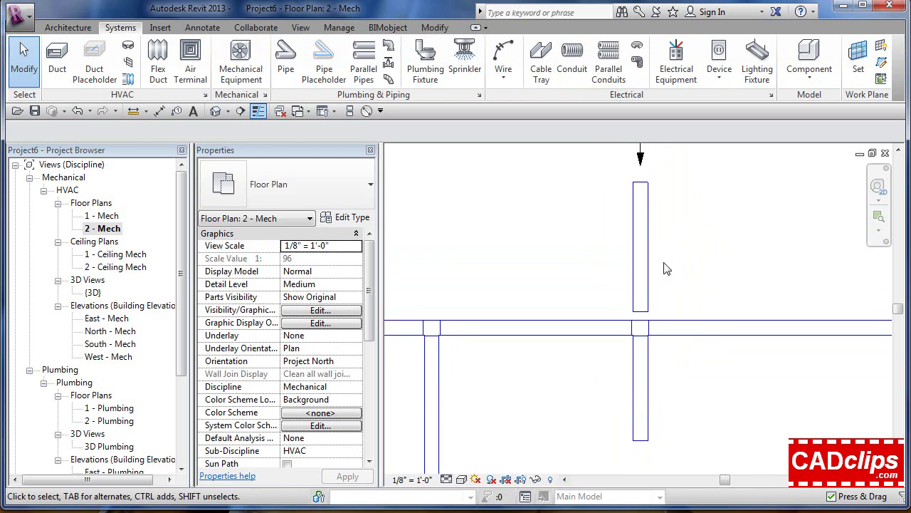
left_click(216, 113)
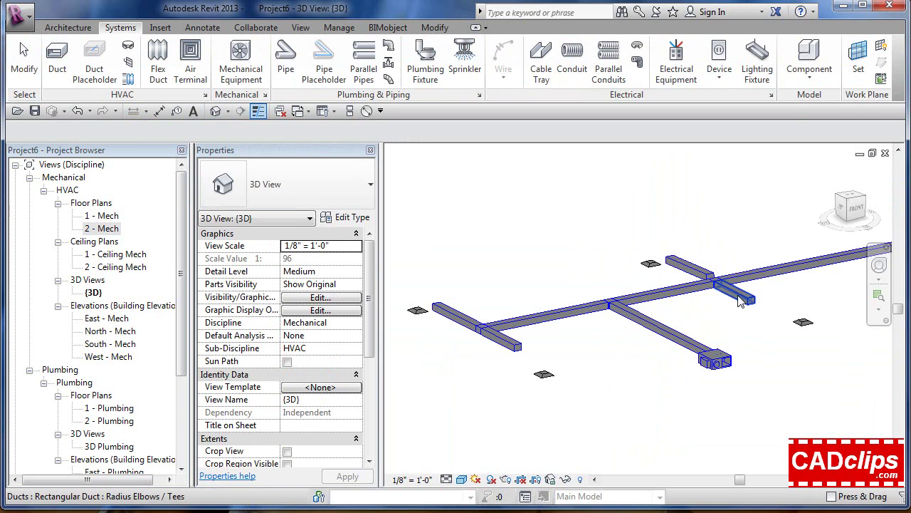
middle_click_drag(745, 308, 683, 377, "shift")
scroll(685, 377, "up", 3)
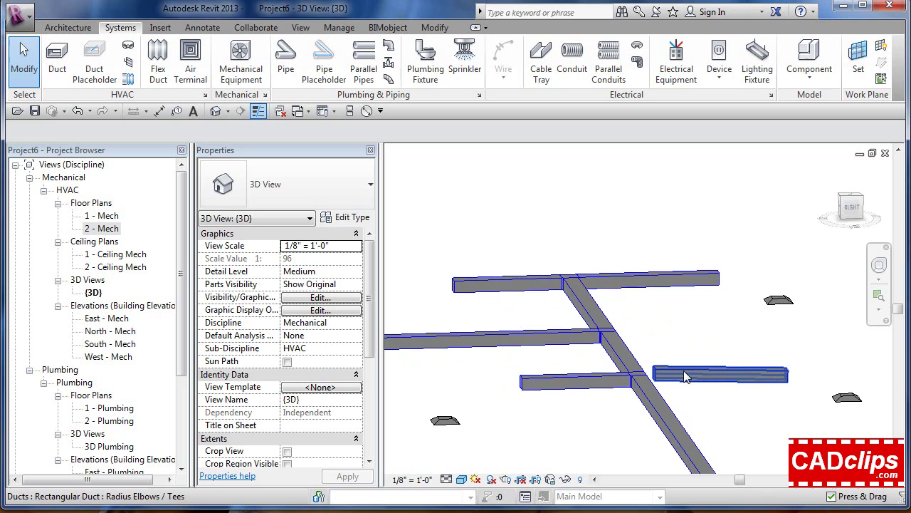
left_click(736, 385)
key("Delete")
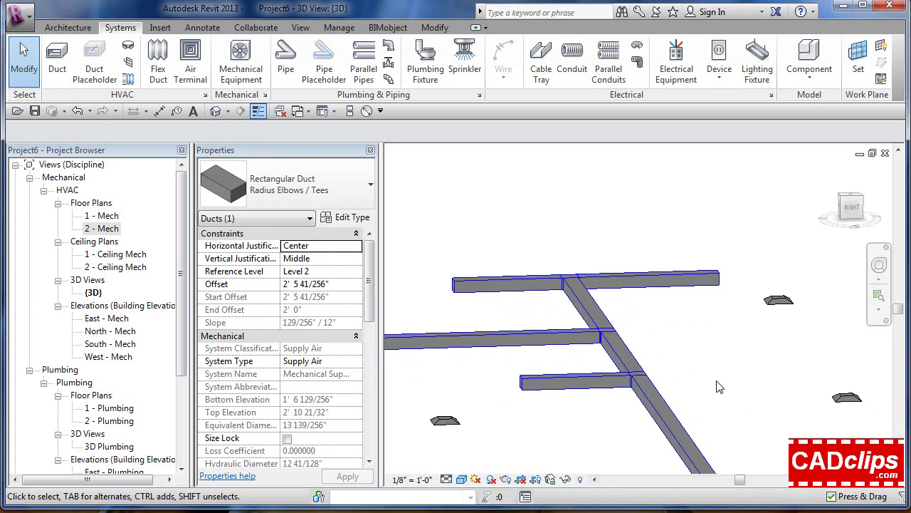
Open the 2 - Mech floor plan and check which types the tee at the second diffuser column can be changed to.
double_click(106, 228)
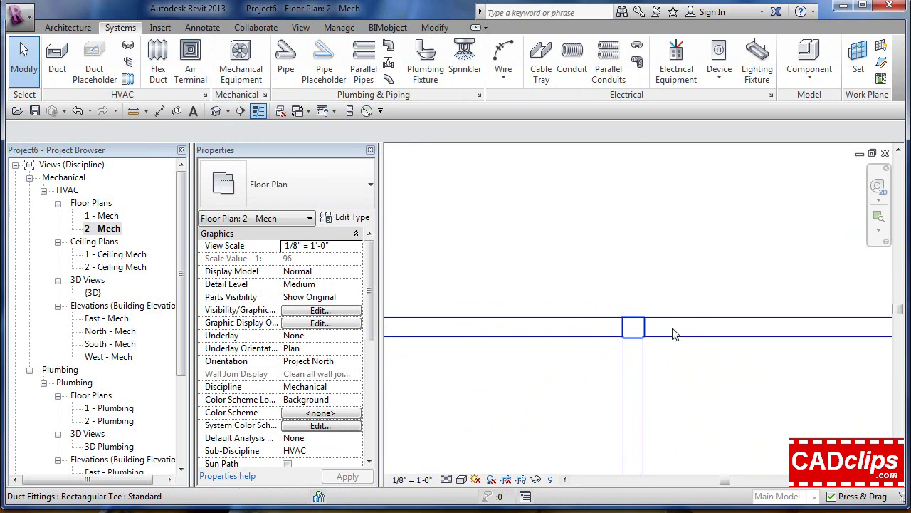
left_click(640, 326)
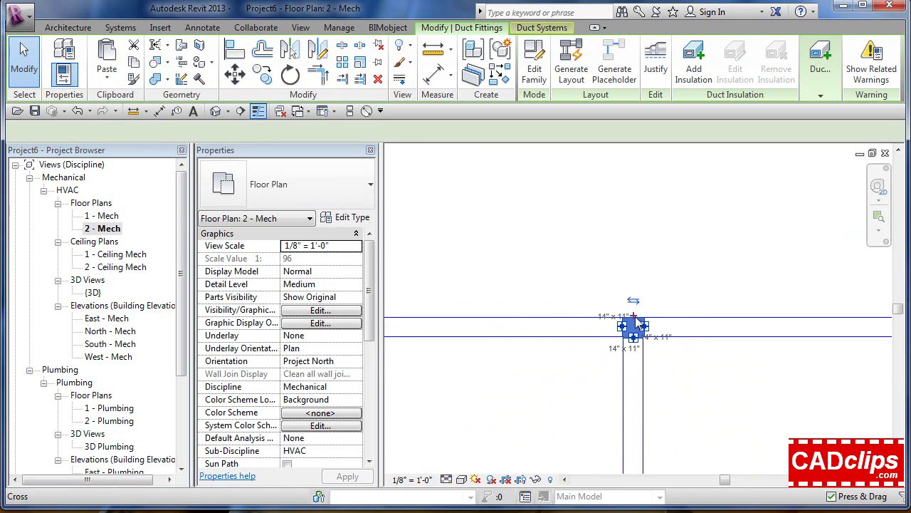
scroll(641, 326, "up", 3)
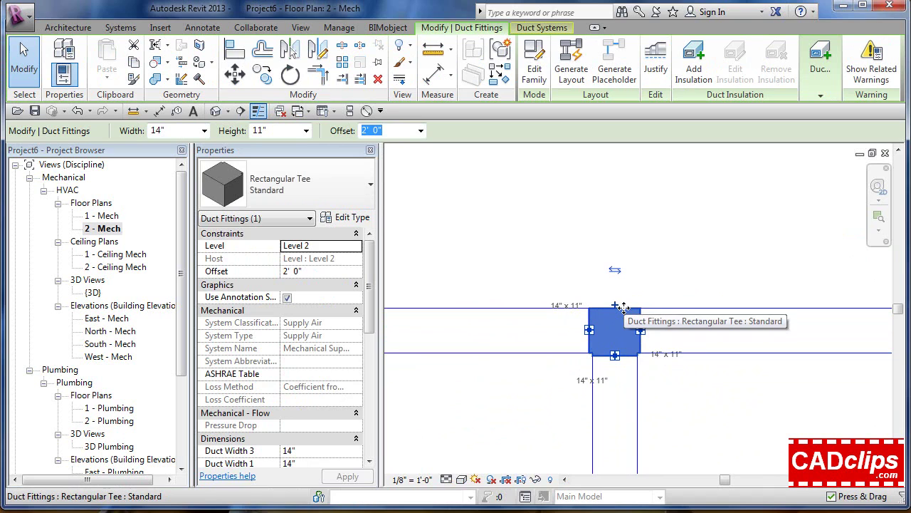
left_click(351, 192)
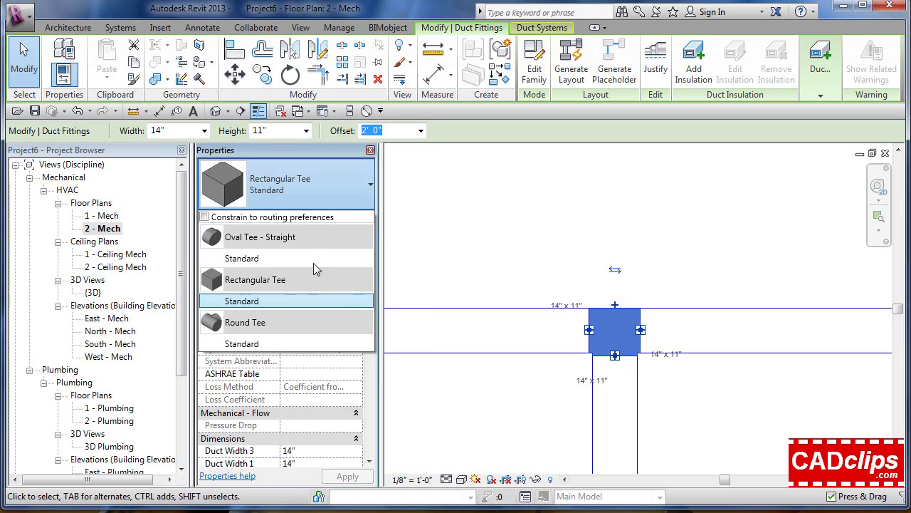
mouse_move(284, 286)
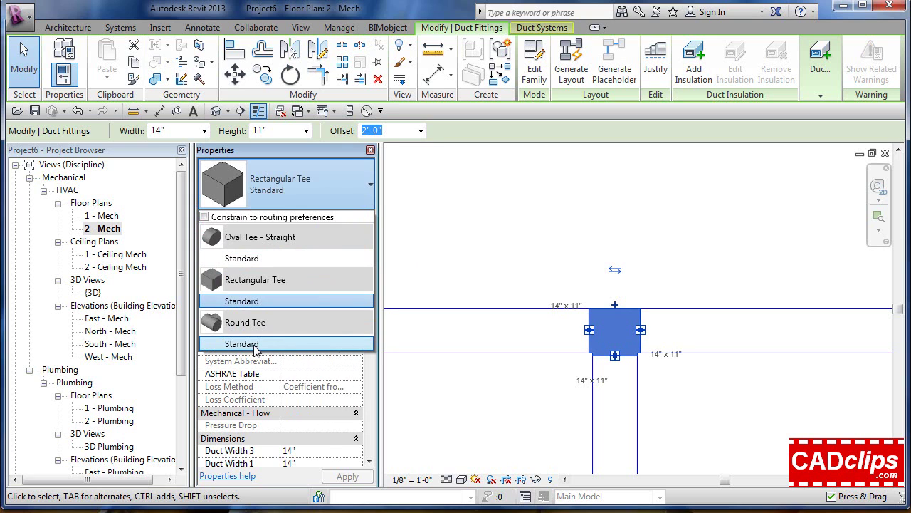
mouse_move(254, 348)
key("Escape")
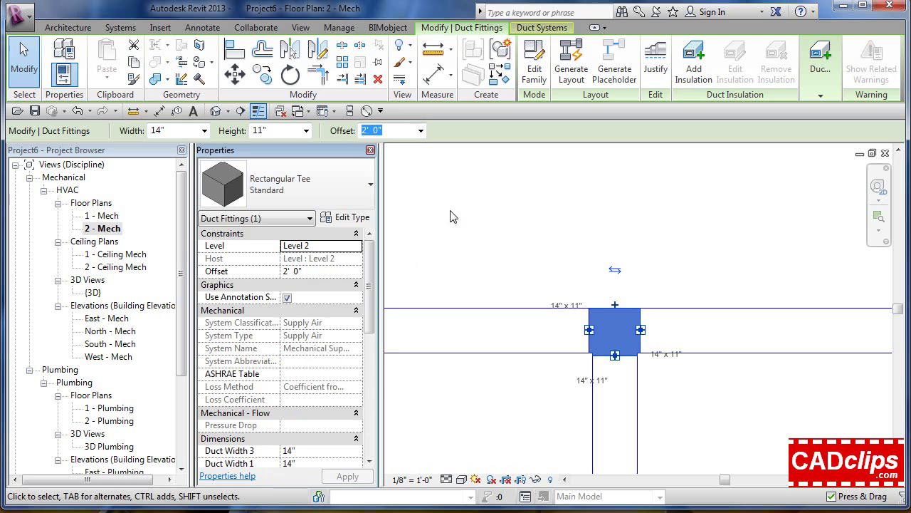
key("Escape")
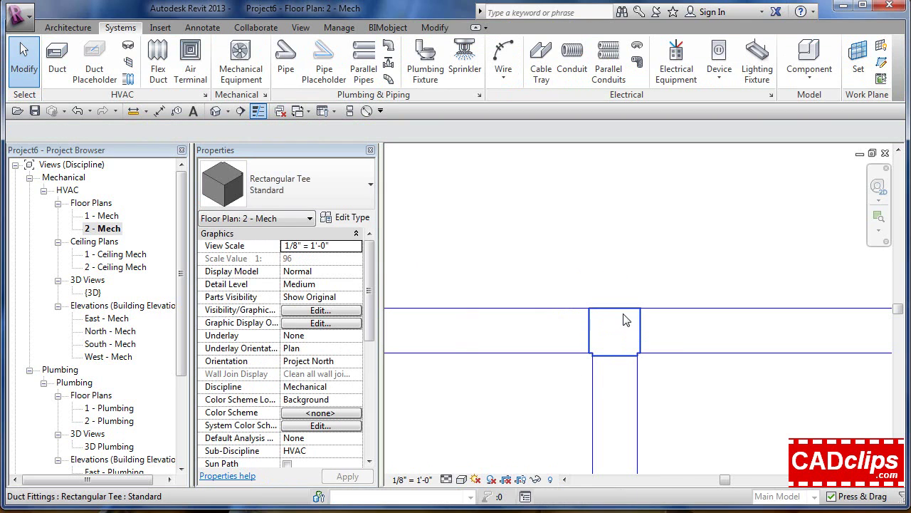
Delete the tee and extend the lower branch duct north through the gap in the main duct to about 18' 11" long.
left_click(632, 322)
key("Delete")
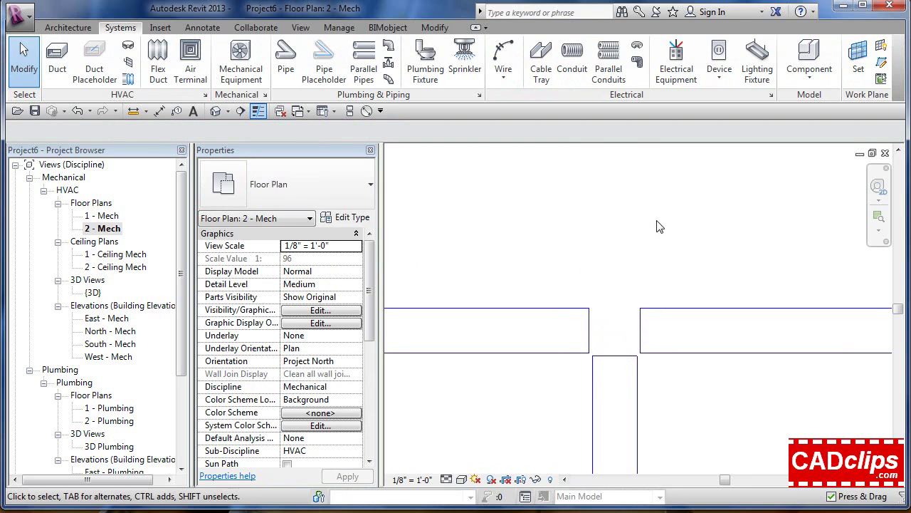
scroll(671, 261, "down", 2)
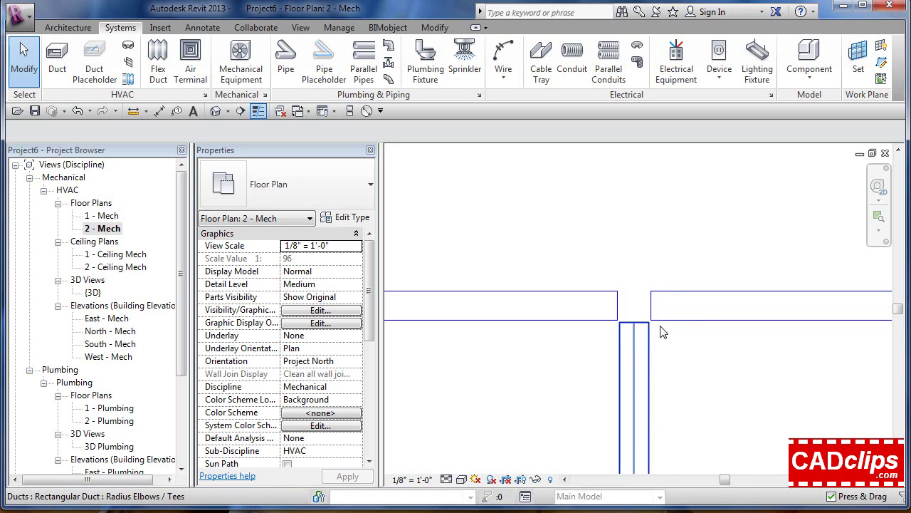
left_click(665, 332)
scroll(631, 336, "down", 1)
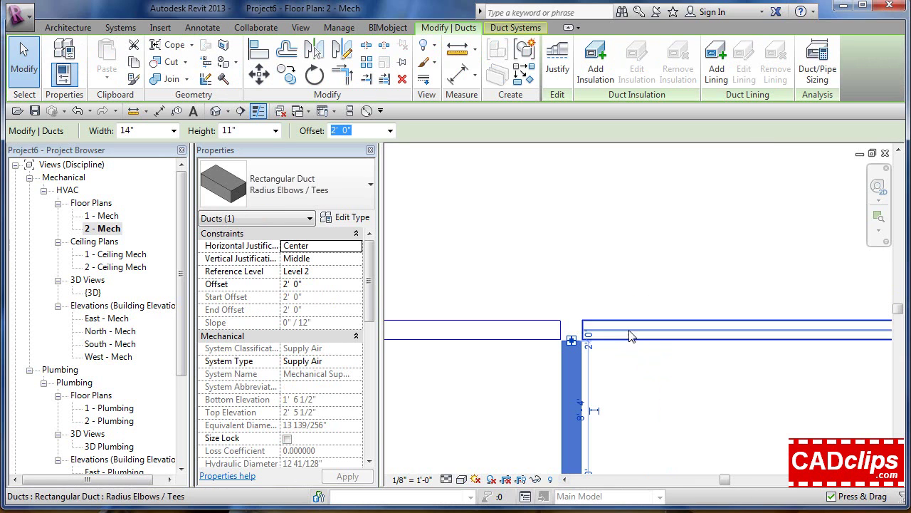
left_click_drag(571, 339, 570, 242)
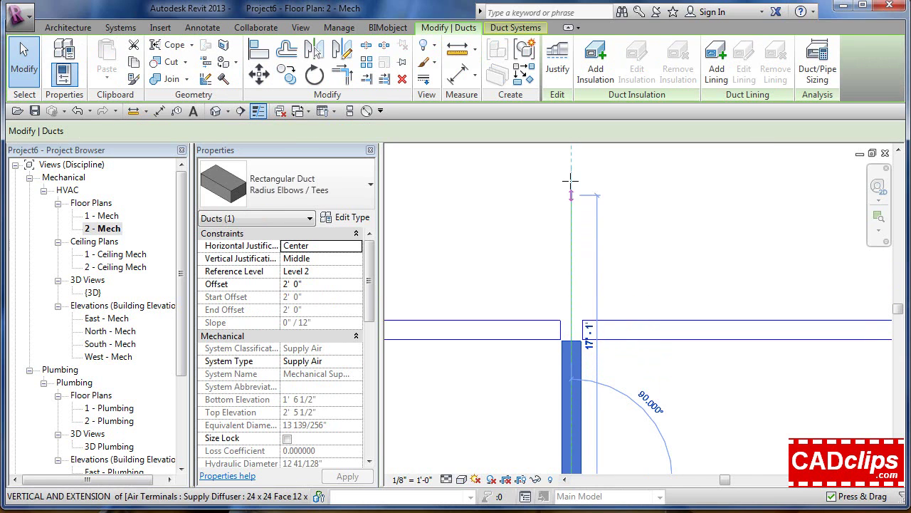
left_click_drag(570, 165, 571, 164)
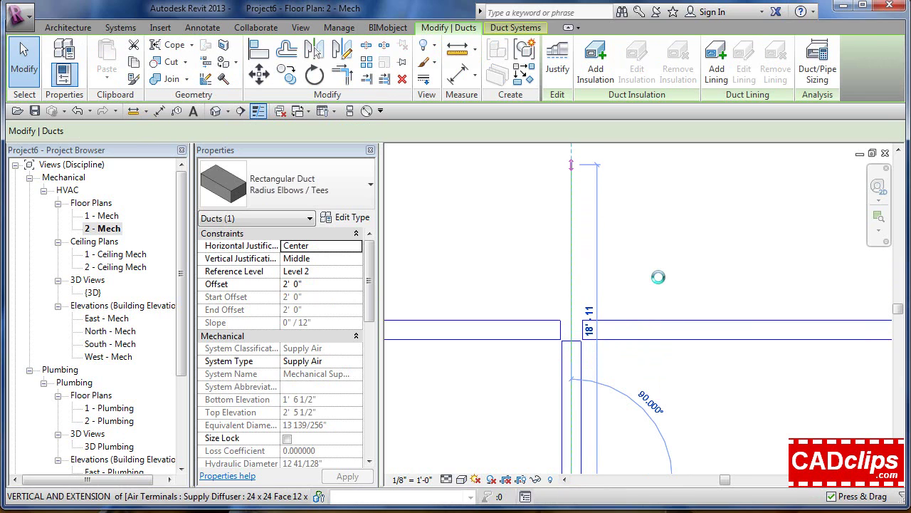
key("Escape")
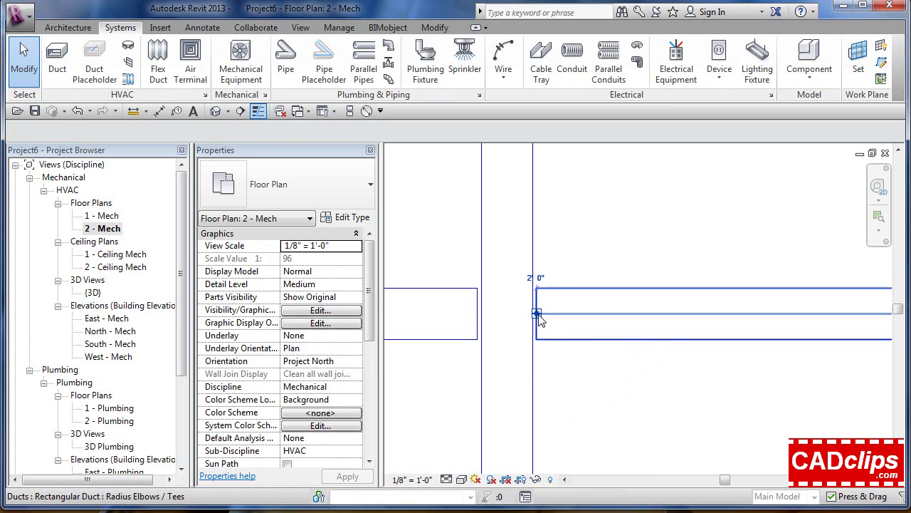
Extend the east main duct to the crossing duct's centerline to form a tee, and extend the west main duct through to meet it.
left_click_drag(538, 315, 507, 313)
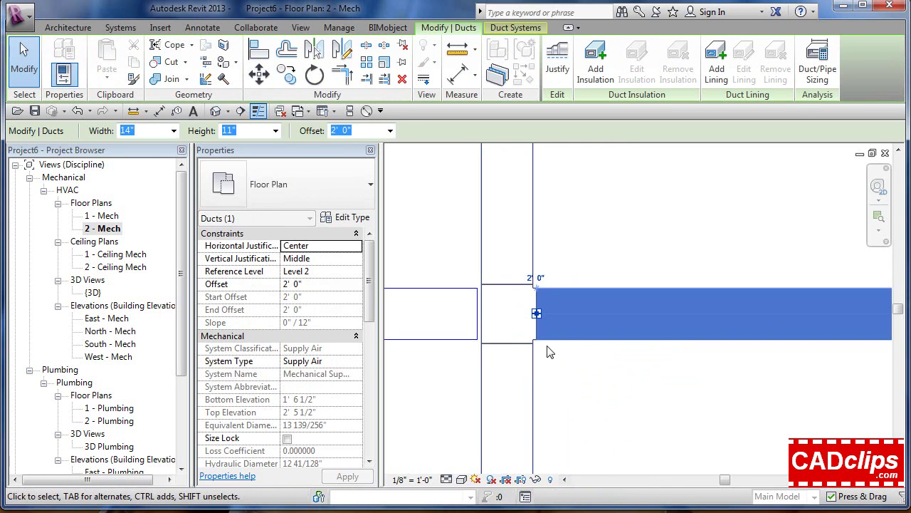
key("Escape")
left_click(479, 314)
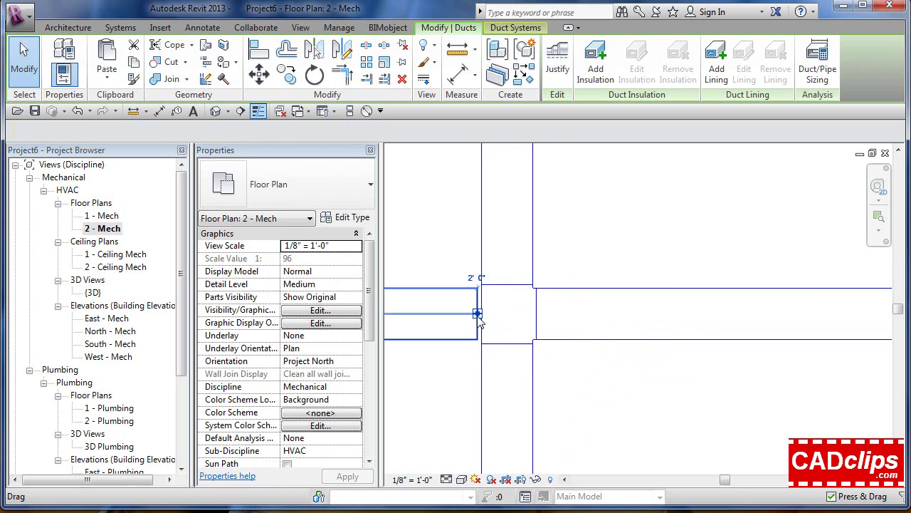
left_click_drag(480, 311, 536, 313)
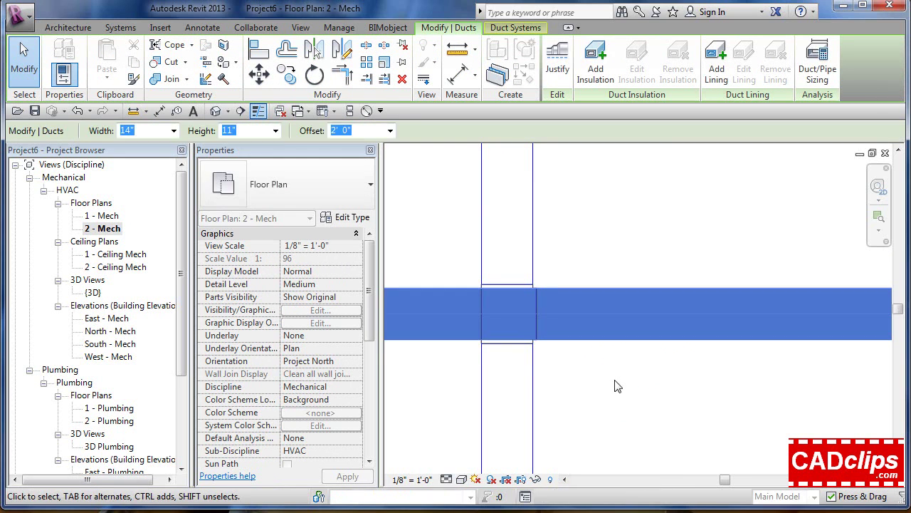
left_click(615, 381)
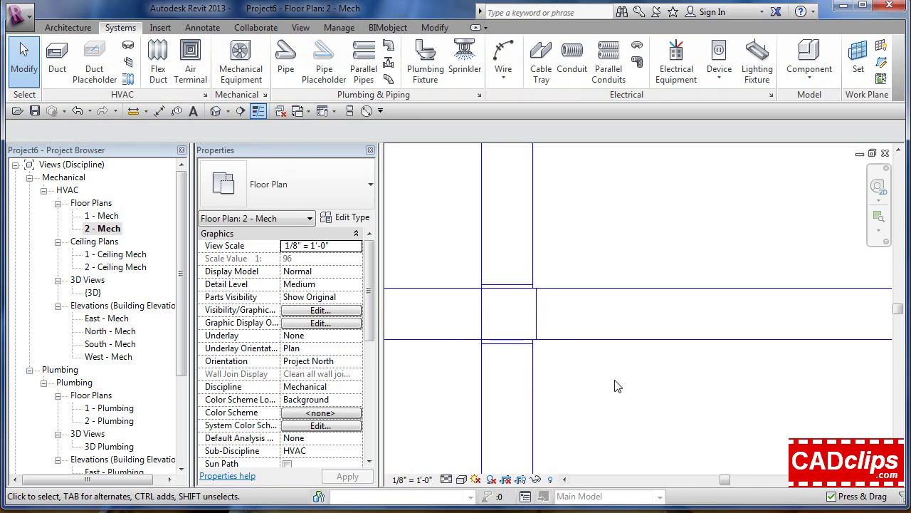
scroll(618, 386, "down", 2)
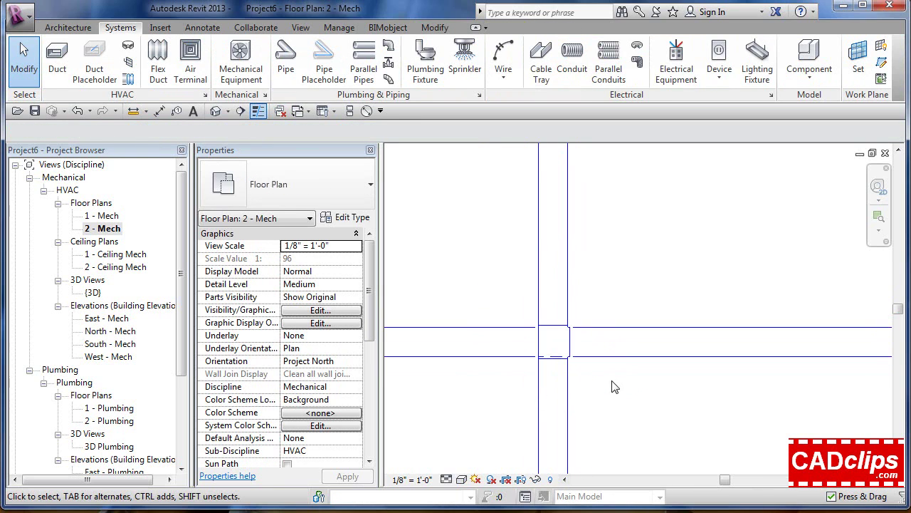
Expand the project's Duct Fittings families to reach the Standard type of Rectangular Cross.
scroll(183, 340, "down", 4)
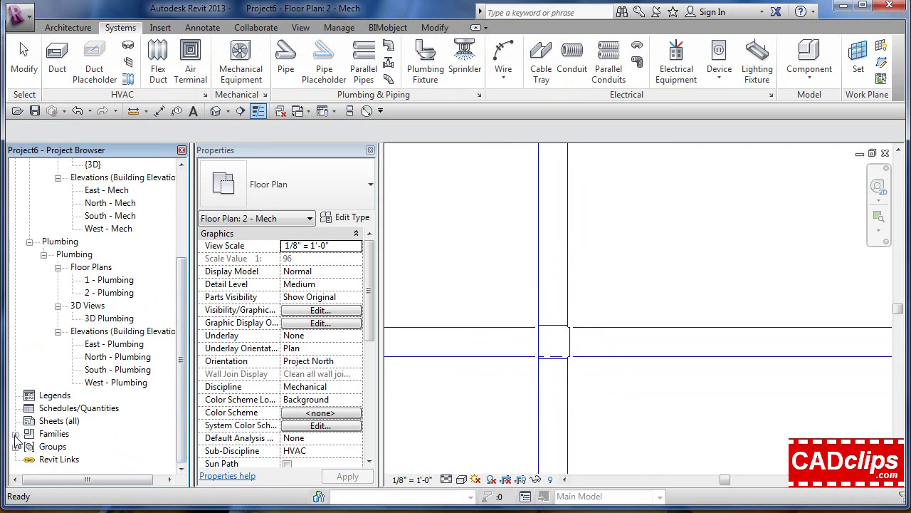
left_click(15, 434)
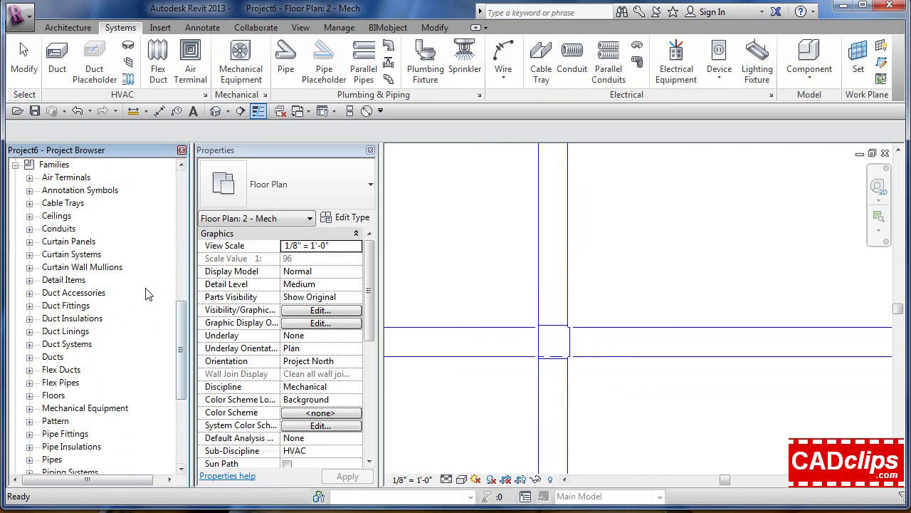
left_click(29, 306)
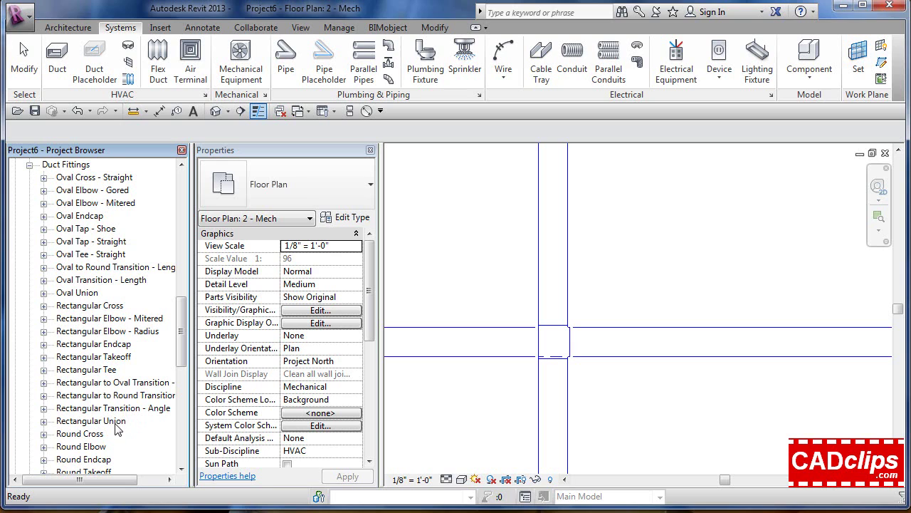
left_click(44, 305)
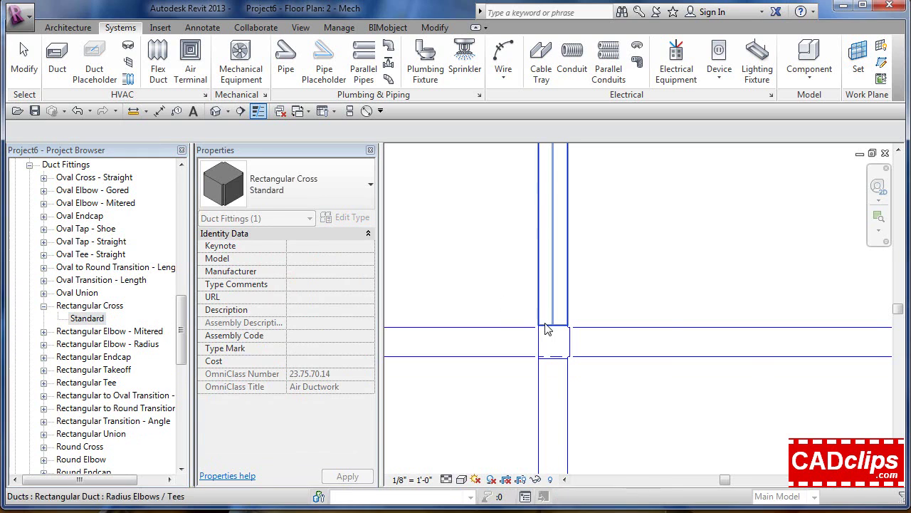
Select the tee at the duct crossing and check whether a cross is among its available types.
key("Tab")
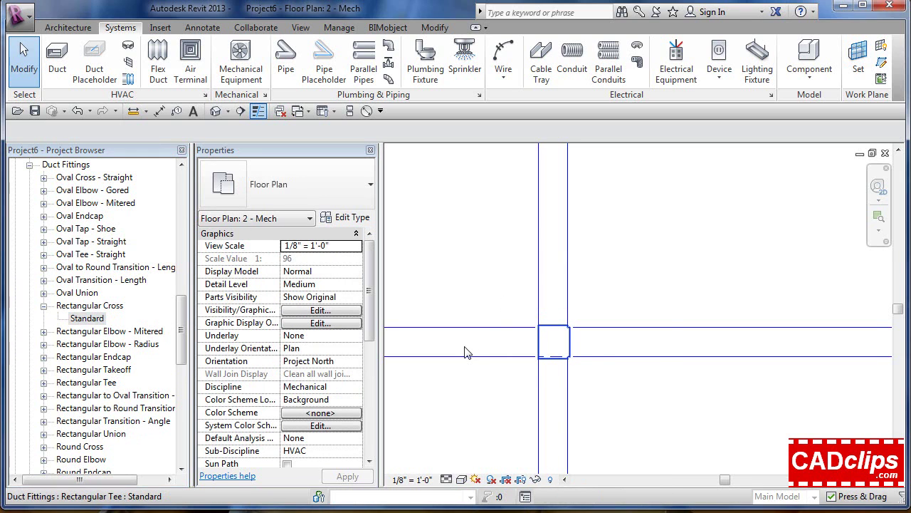
left_click(464, 352)
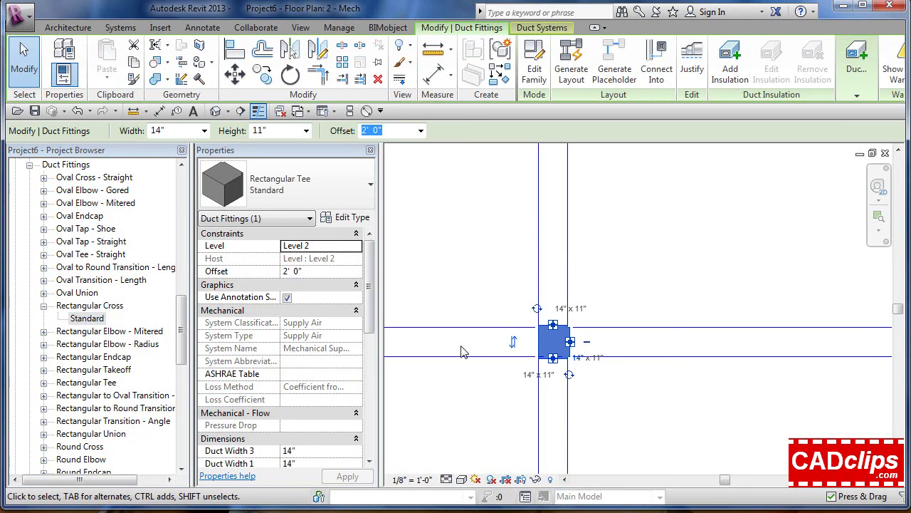
left_click(291, 187)
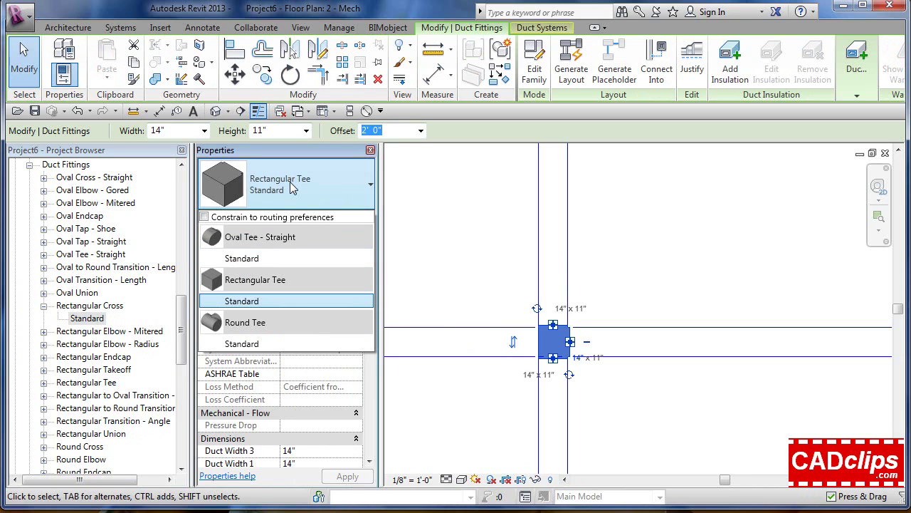
left_click(424, 198)
left_click(424, 199)
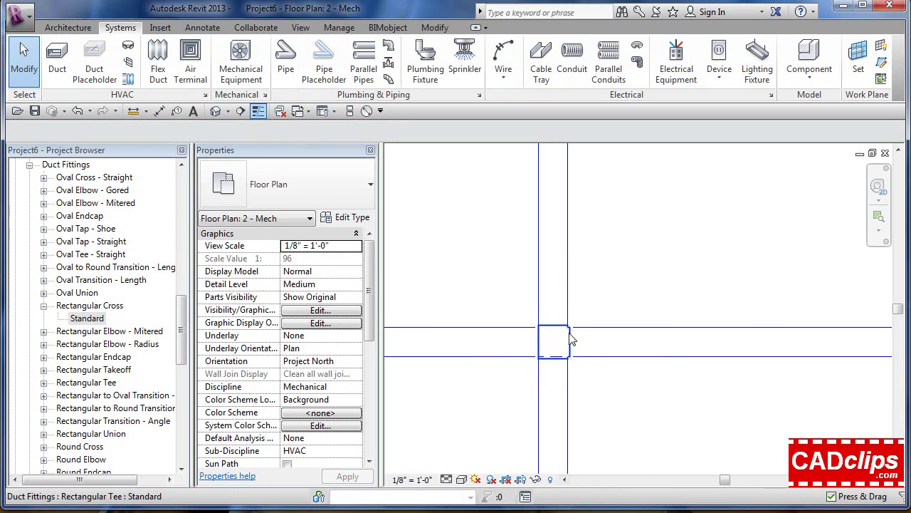
Delete the tee and place a Rectangular Cross: Standard fitting at the intersection of the main and branch ducts.
key("Delete")
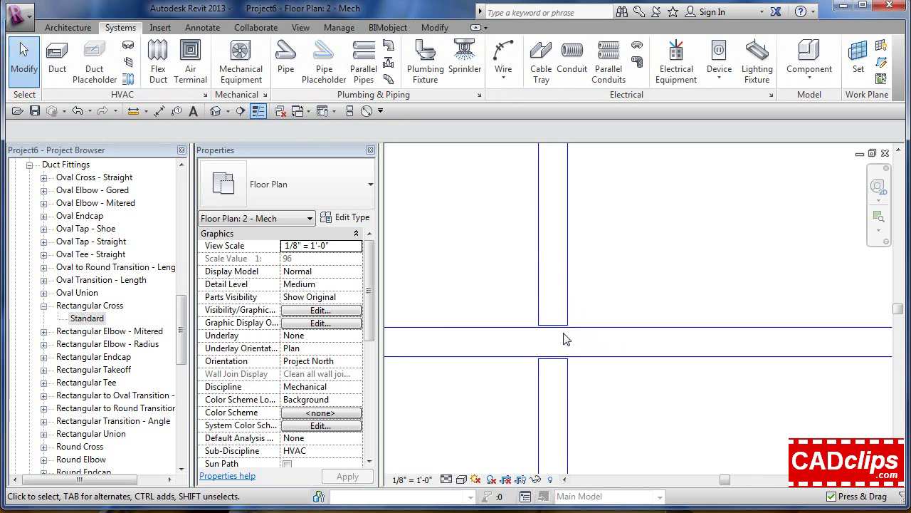
left_click(91, 321)
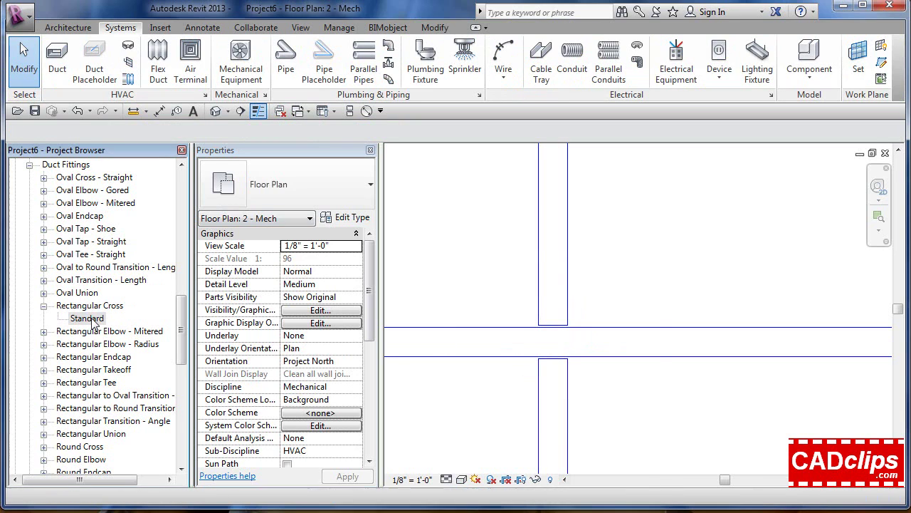
left_click_drag(324, 327, 517, 326)
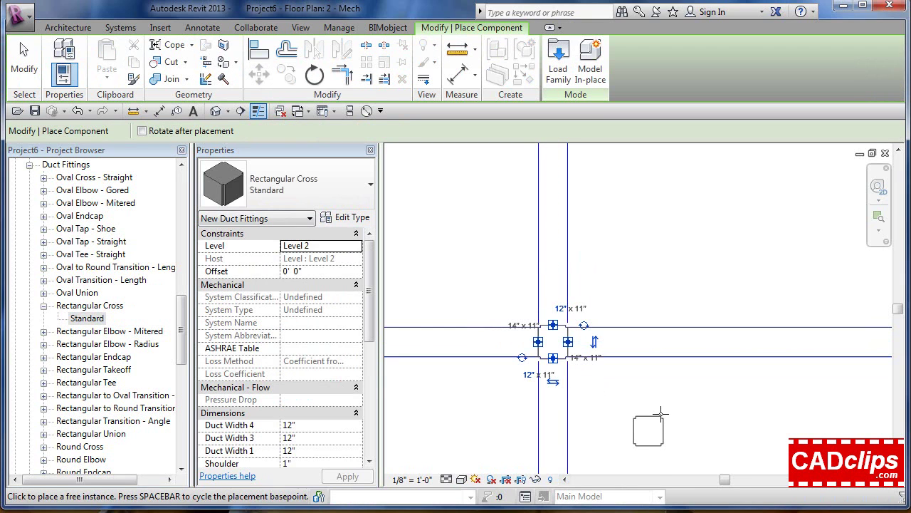
key("Escape")
key("Escape")
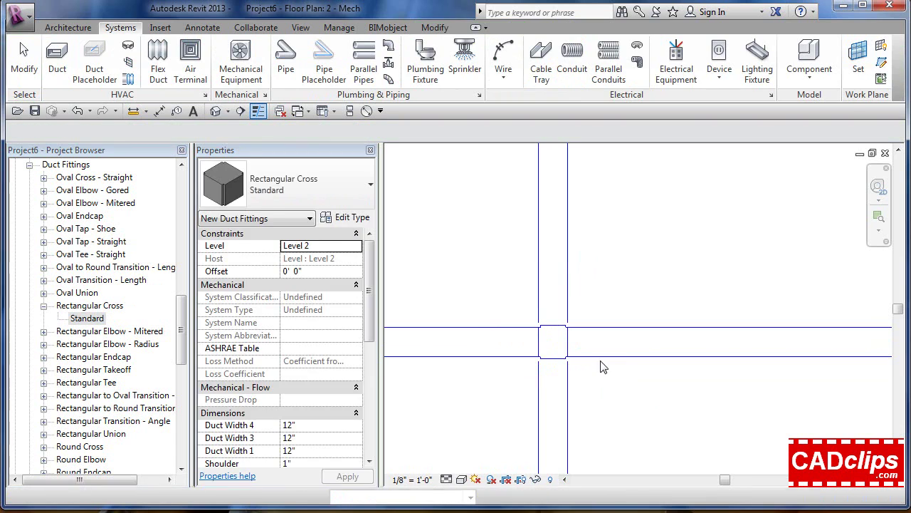
Connect the upper and lower branch ducts to the cross by snapping their open ends to its north and south connectors.
scroll(598, 367, "up", 3)
scroll(597, 366, "up", 1)
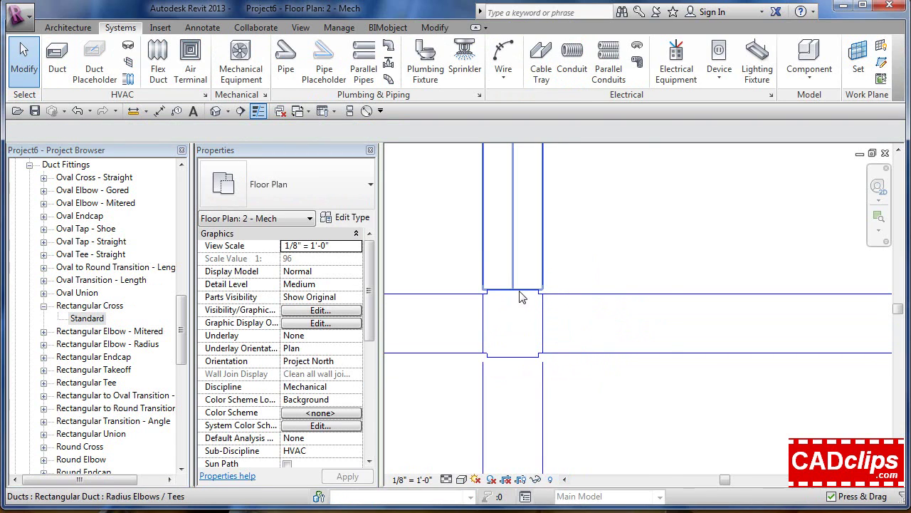
mouse_move(514, 291)
left_mouse_down()
mouse_move(513, 260)
mouse_move(512, 289)
left_mouse_up()
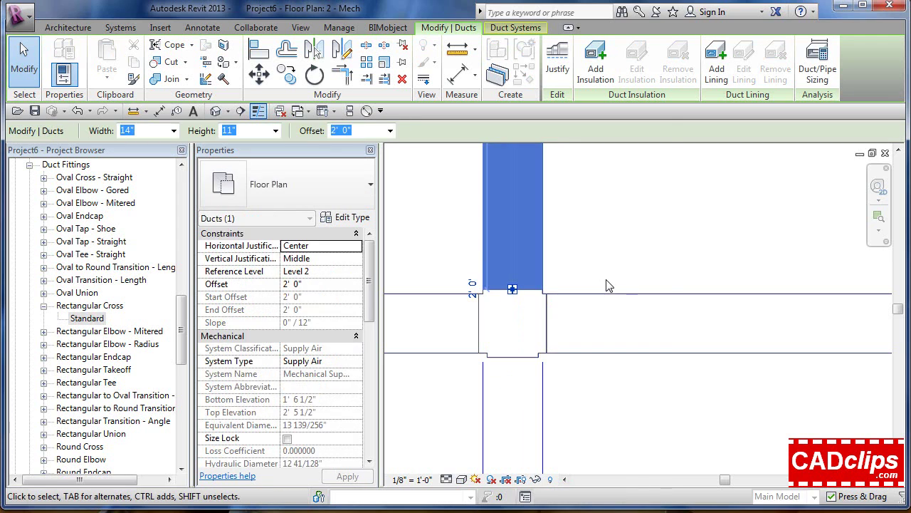
left_click(606, 284)
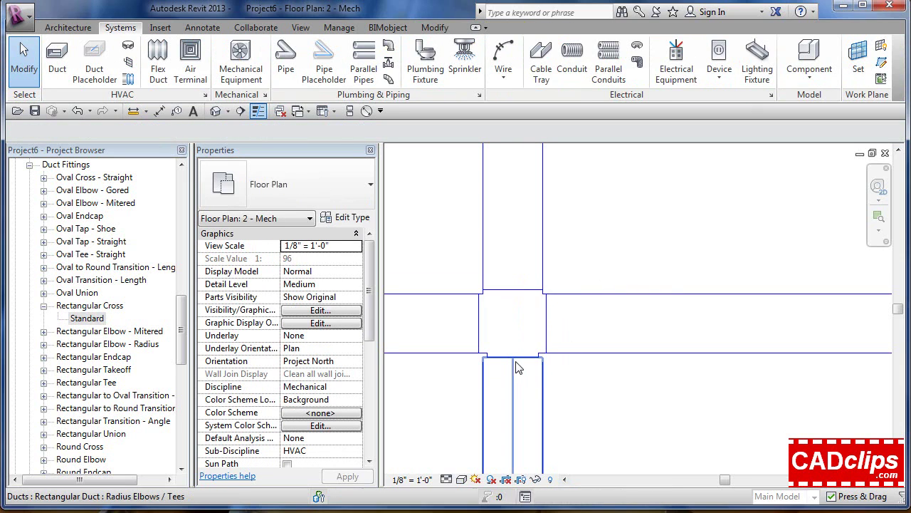
mouse_move(517, 366)
left_mouse_down()
mouse_move(512, 383)
mouse_move(513, 356)
left_mouse_up()
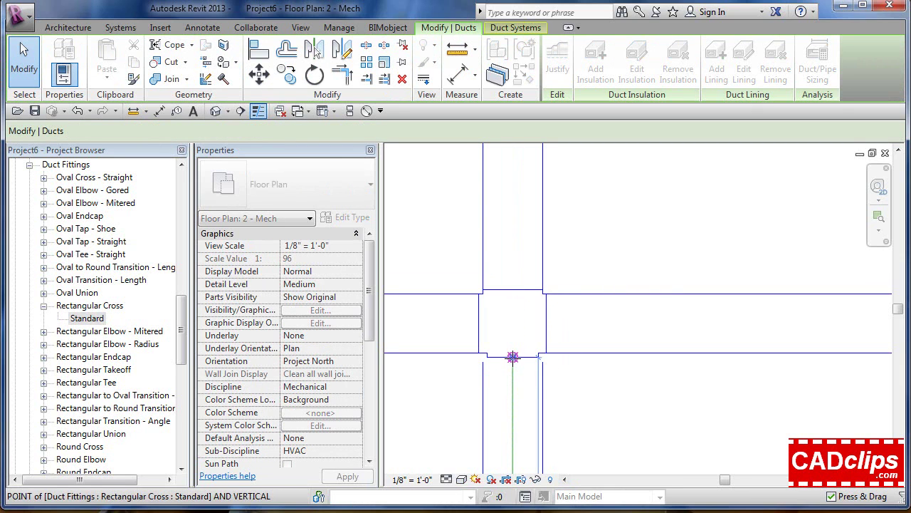
left_click(623, 398)
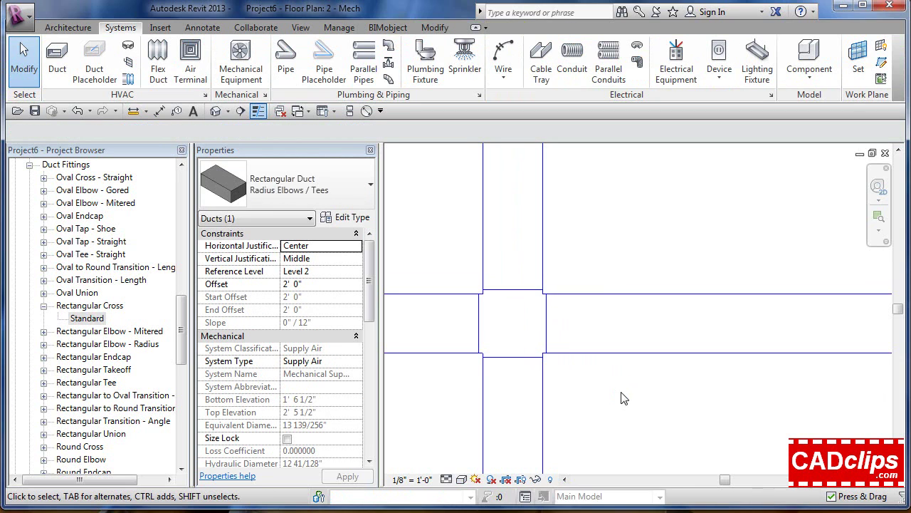
Select the cross fitting at the duct intersection and check which other cross types are available for it.
scroll(623, 397, "down", 2)
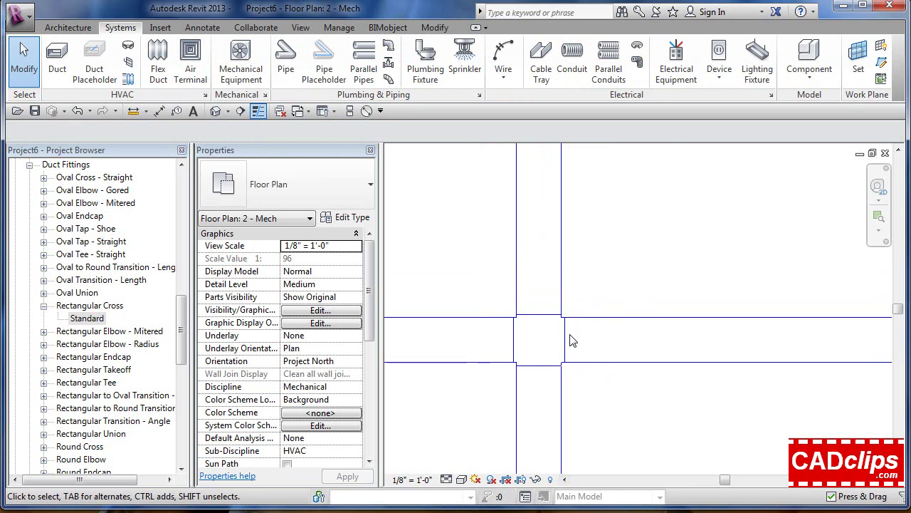
left_click(727, 356)
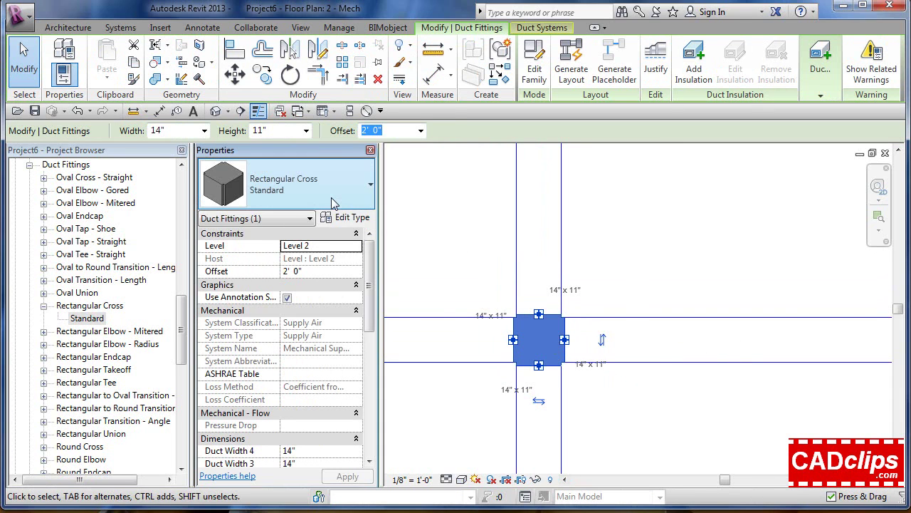
left_click(331, 199)
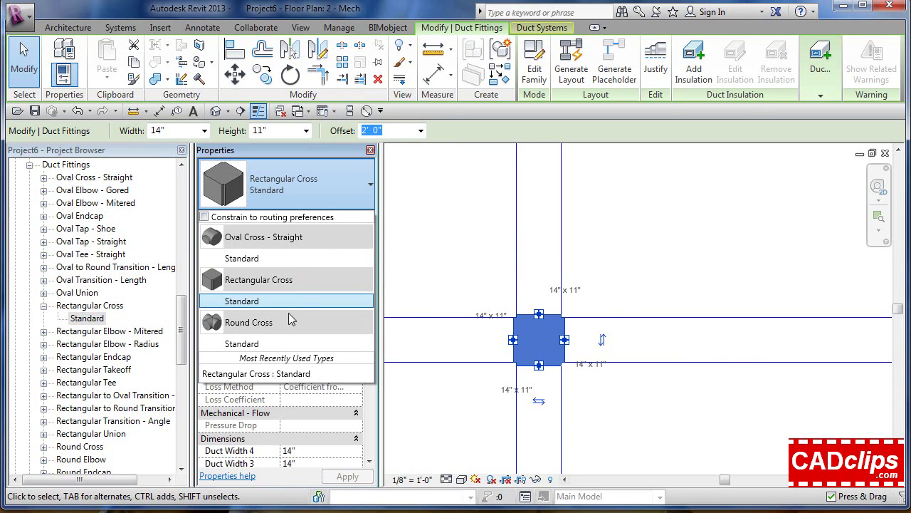
mouse_move(290, 324)
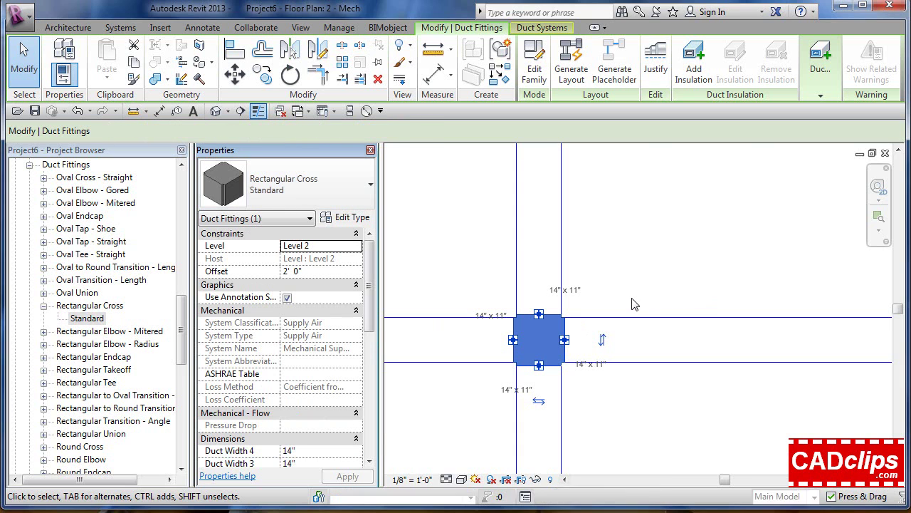
key("Escape")
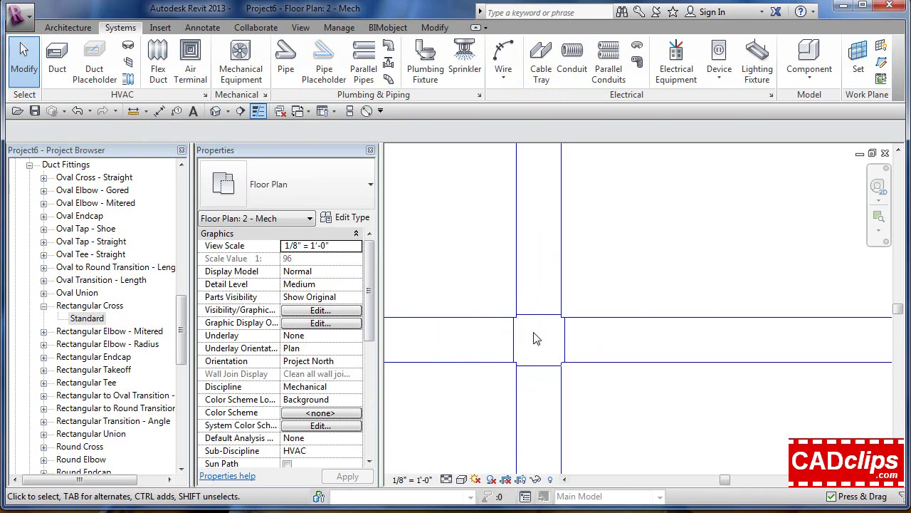
Create a duct similar to the main duct, about 23' long, running vertically just beyond the main duct's east end.
scroll(536, 337, "down", 5)
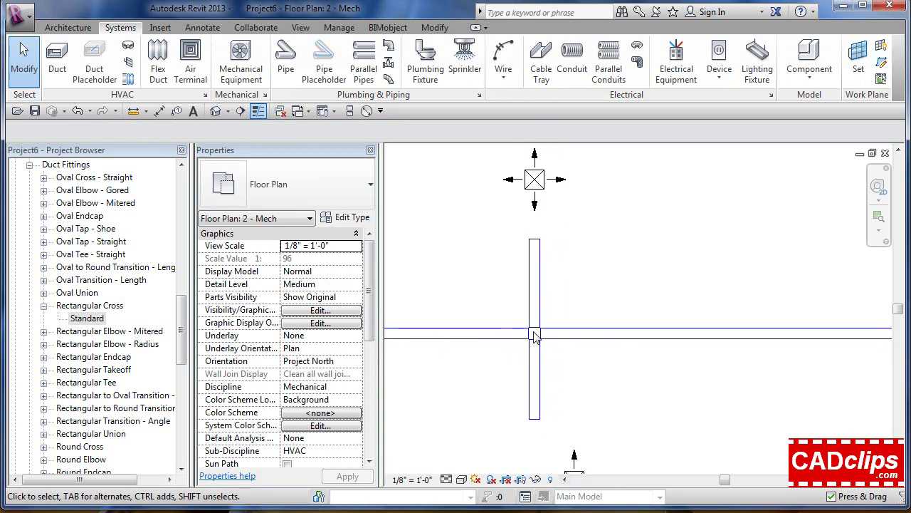
scroll(569, 292, "down", 2)
middle_click_drag(595, 319, 544, 350)
scroll(665, 335, "up", 2)
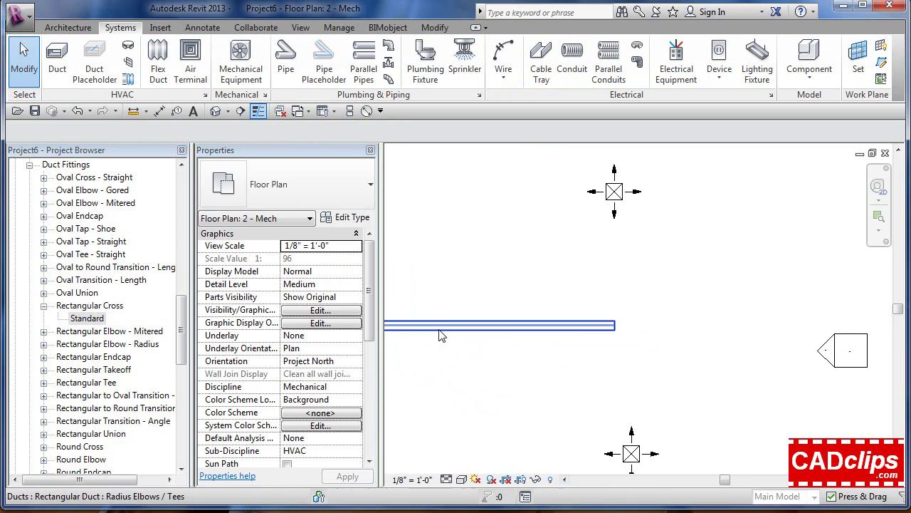
left_click(439, 328)
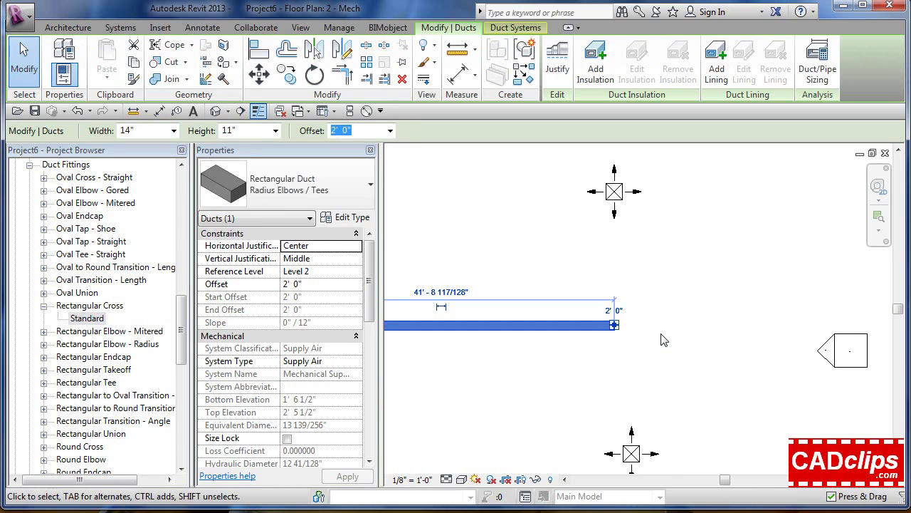
left_click(525, 77)
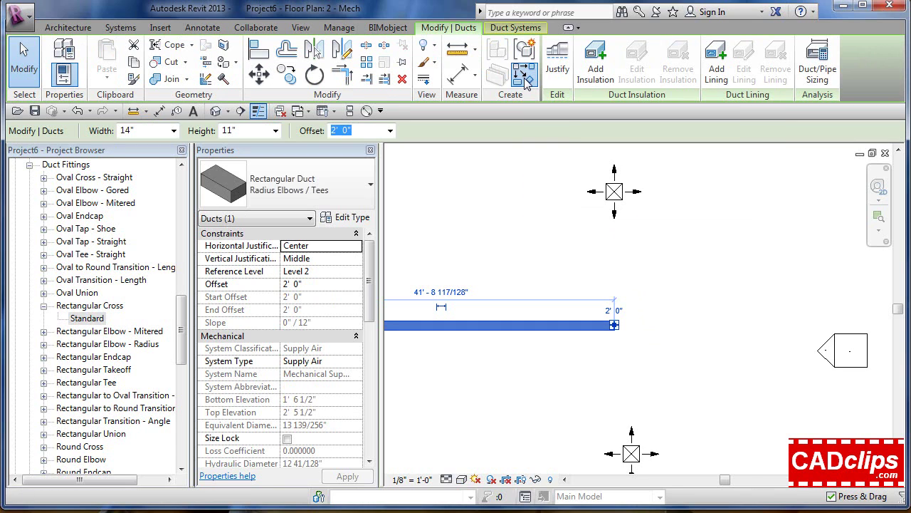
left_click(654, 230)
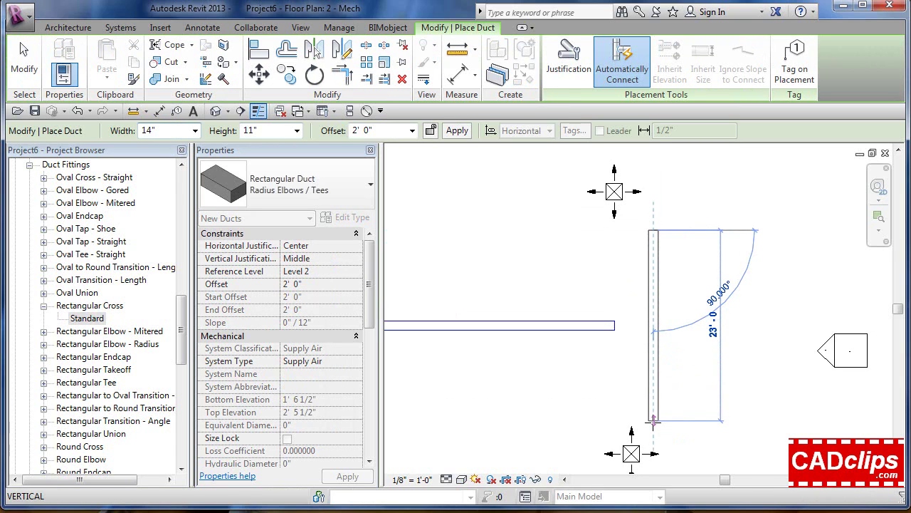
left_click(653, 411)
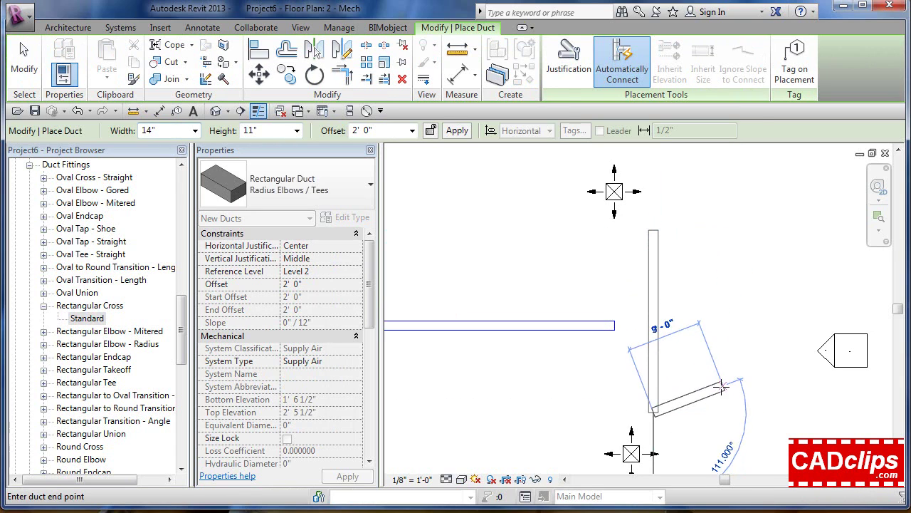
key("Escape")
key("Escape")
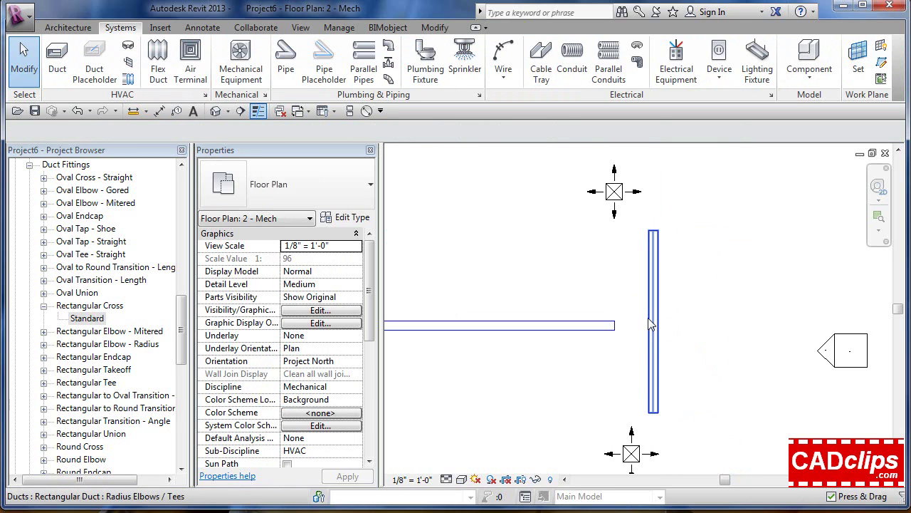
Extend the main duct's open east end to meet the new vertical duct with Trim/Extend Single Element.
left_click(436, 27)
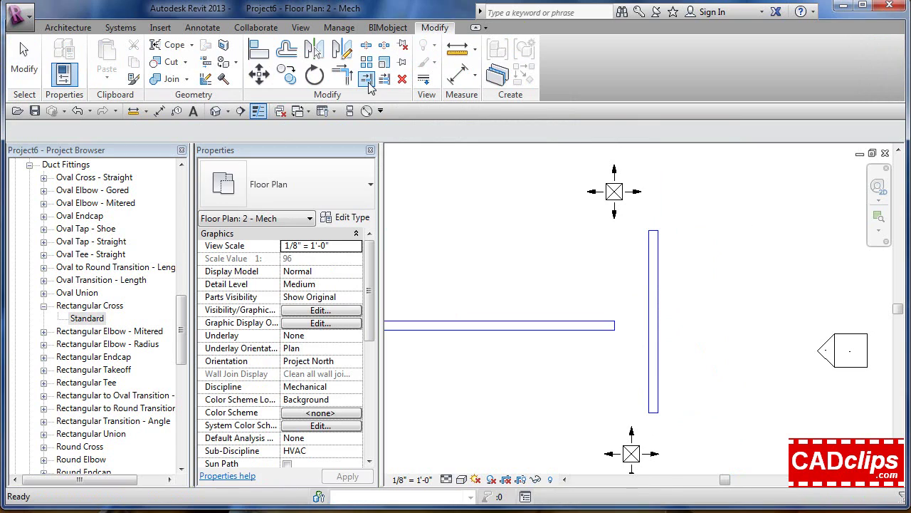
left_click(652, 299)
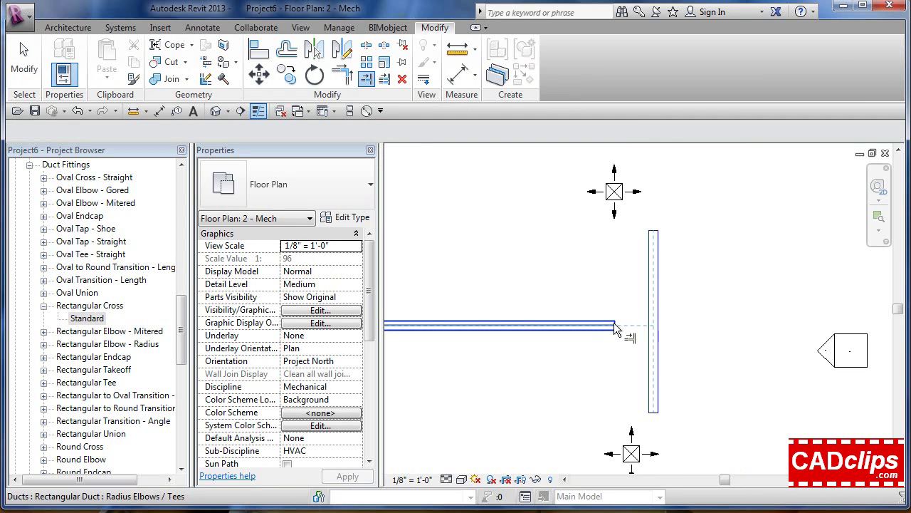
left_click(554, 327)
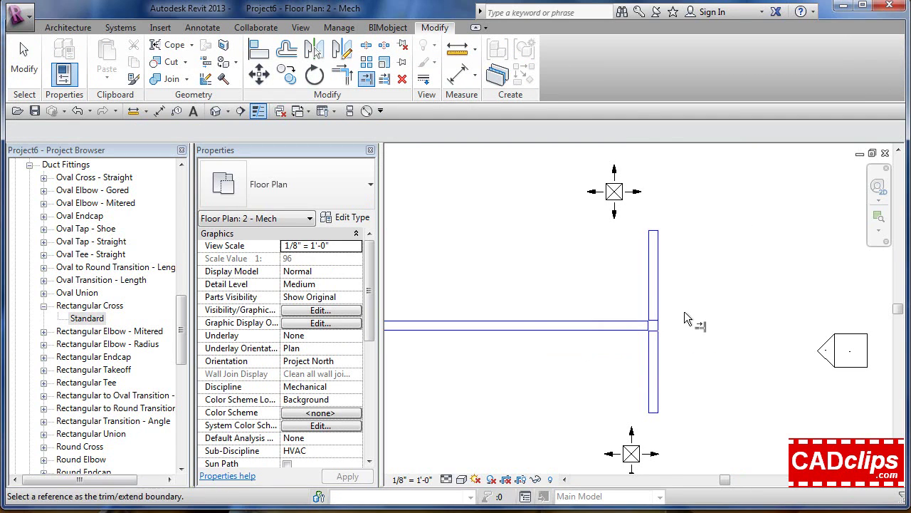
key("Escape")
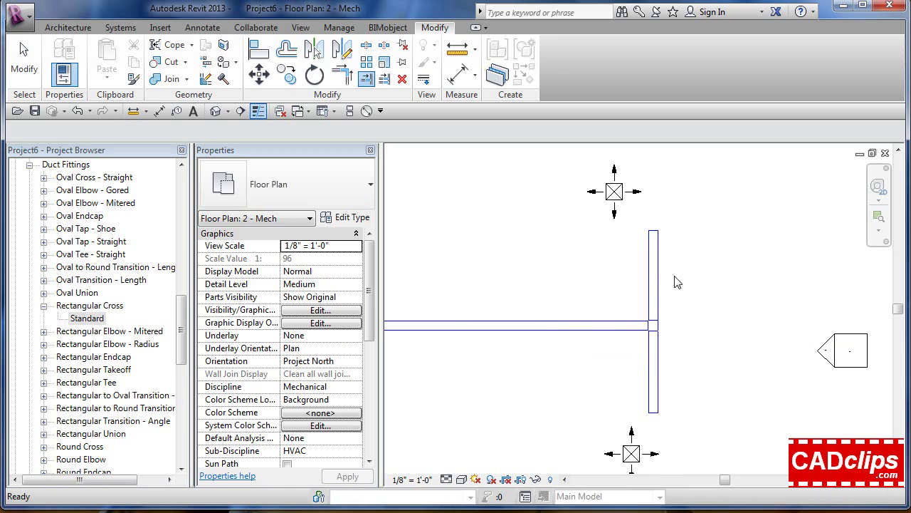
Align the vertical duct's centerline with the upper east diffuser, and the lower east diffuser with the duct's centerline.
left_click(259, 50)
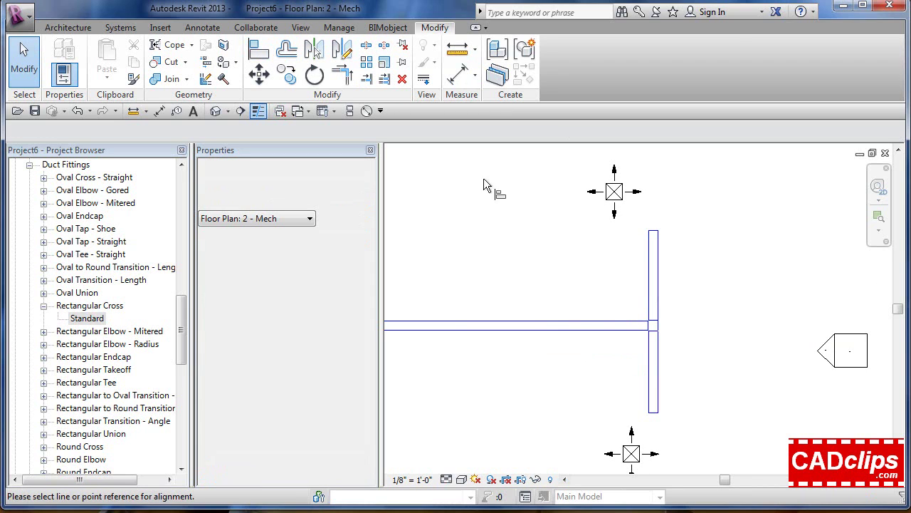
left_click(615, 192)
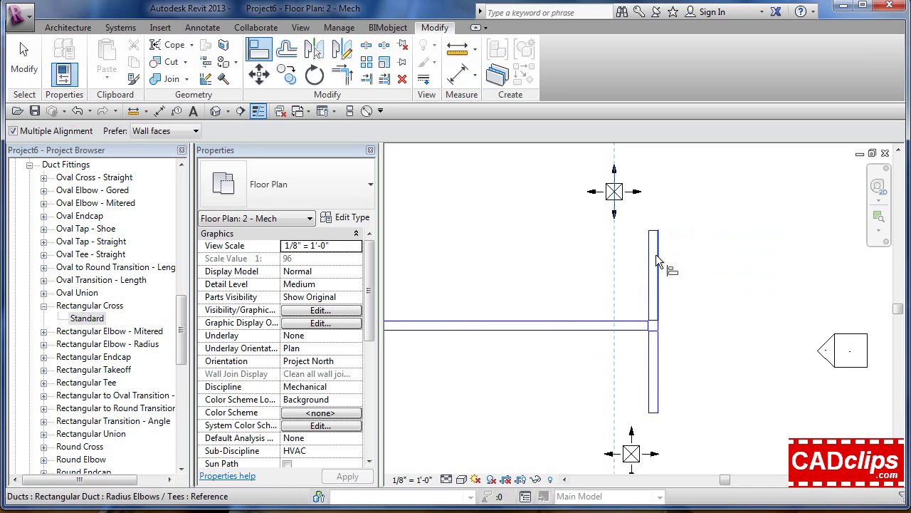
key("Tab")
left_click(656, 256)
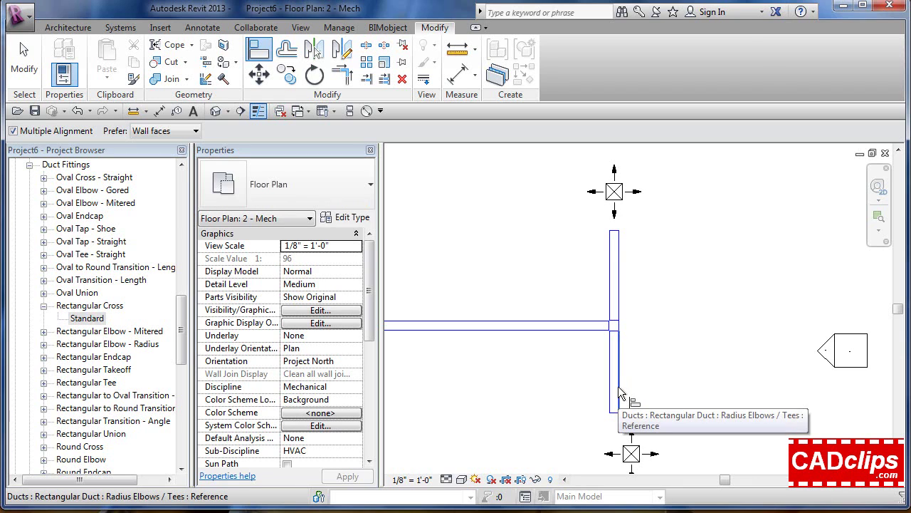
left_click(617, 390)
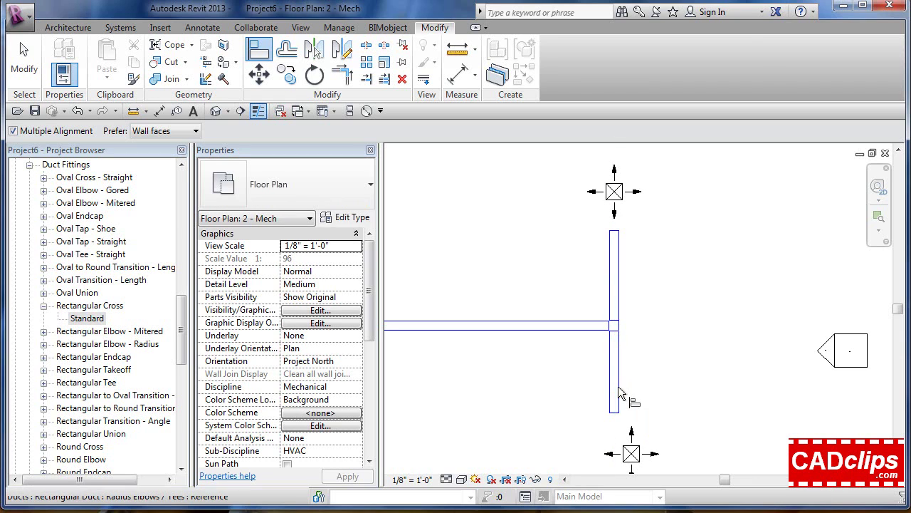
left_click(633, 448)
Try to align the lower middle diffuser with the middle branch duct while Multiple Alignment is on.
scroll(671, 365, "down", 1)
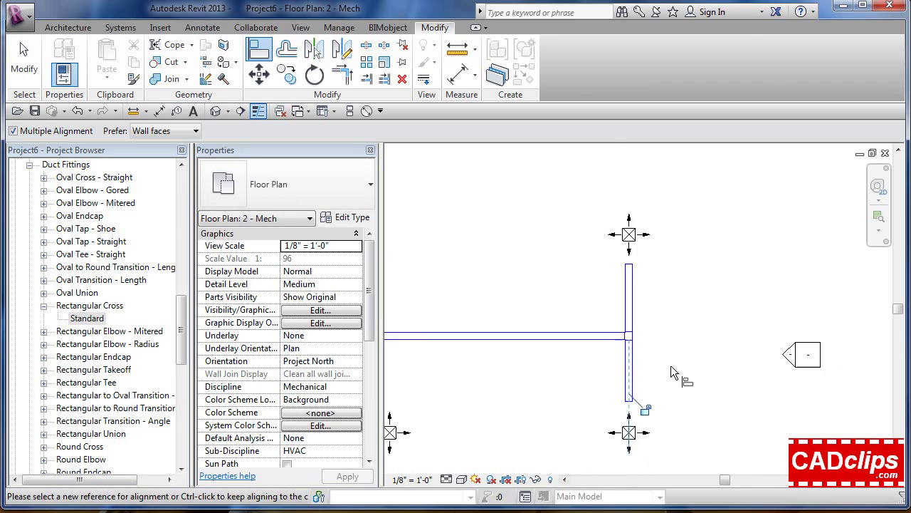
scroll(670, 365, "down", 1)
middle_click_drag(646, 332, 717, 318)
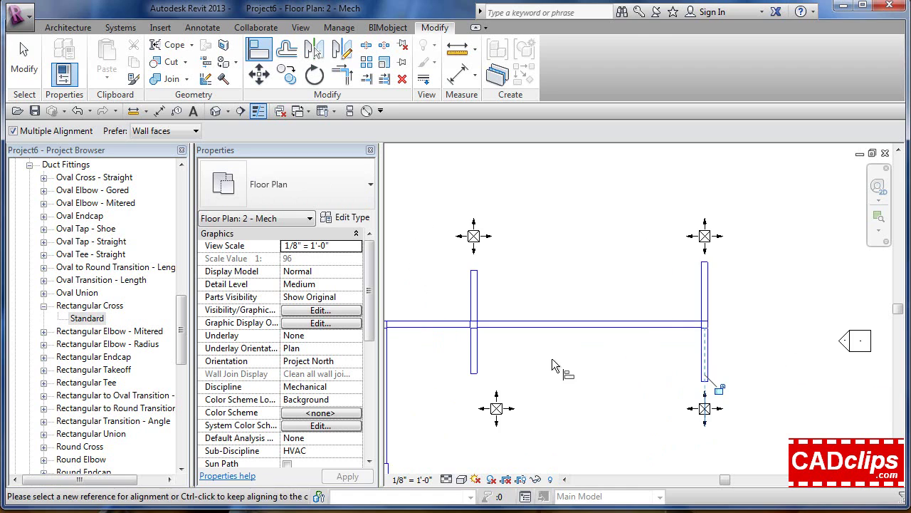
left_click(474, 365)
left_click(492, 404)
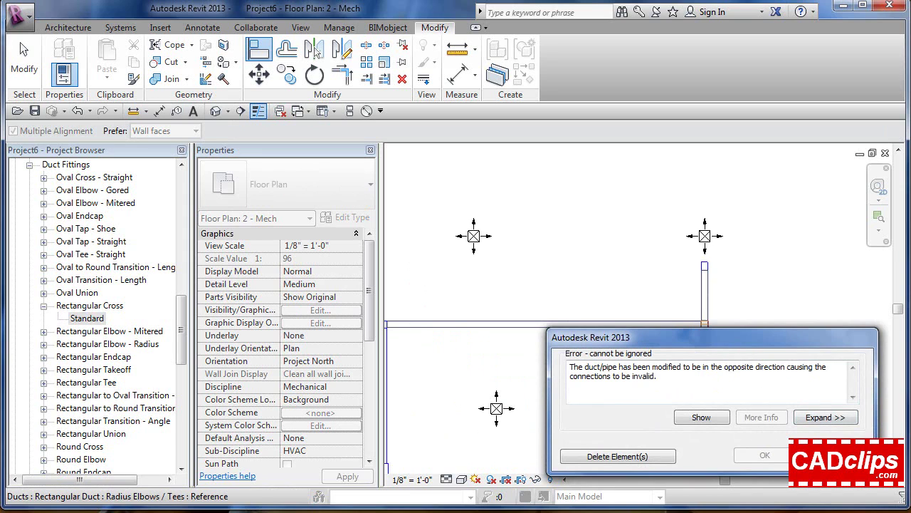
left_click(827, 455)
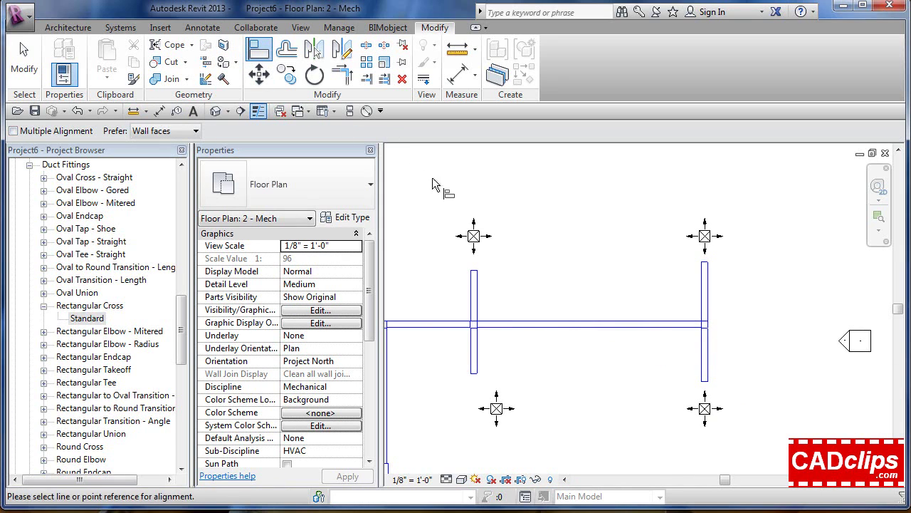
With Multiple Alignment off, align the lower middle diffuser with the centerline of the middle branch duct.
left_click(482, 352)
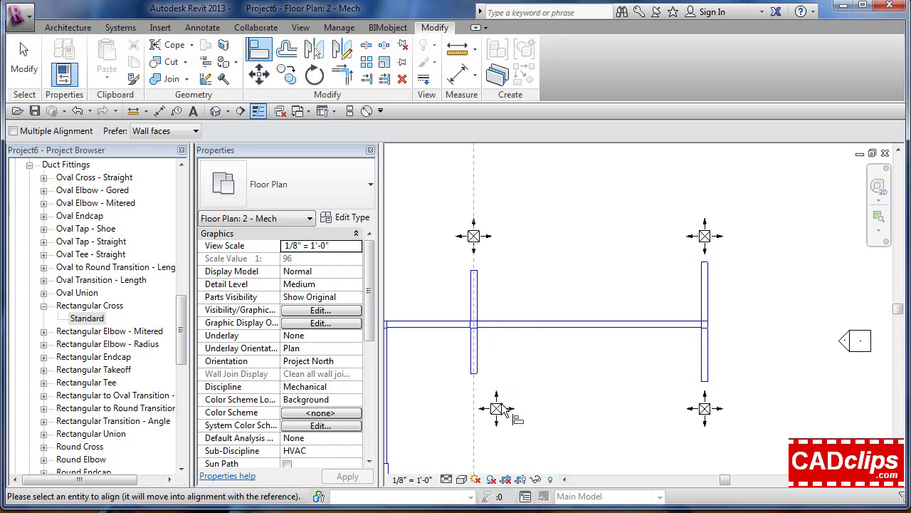
left_click(498, 406)
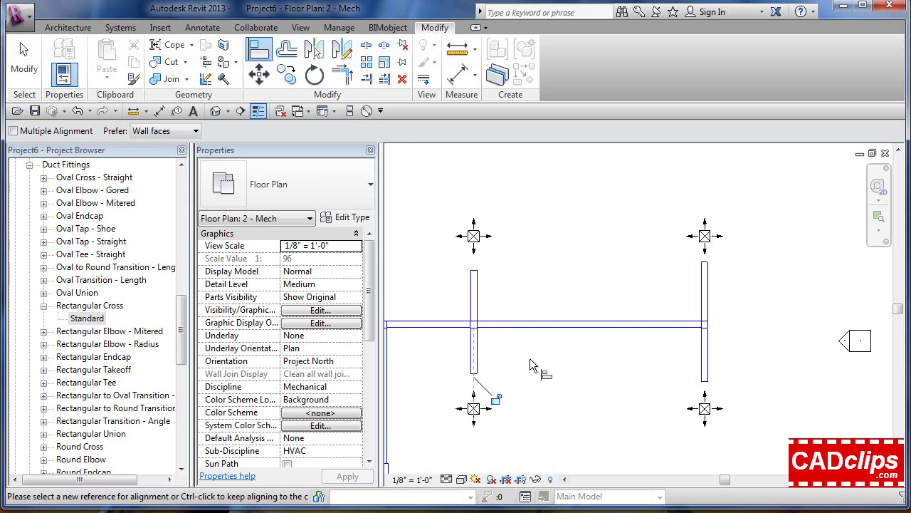
scroll(530, 358, "down", 2)
middle_click_drag(530, 358, 626, 368)
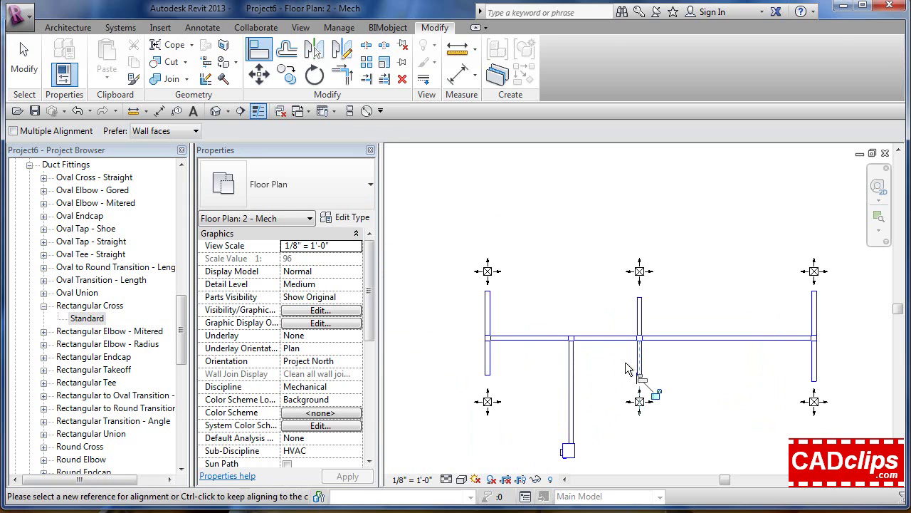
key("Escape")
key("Escape")
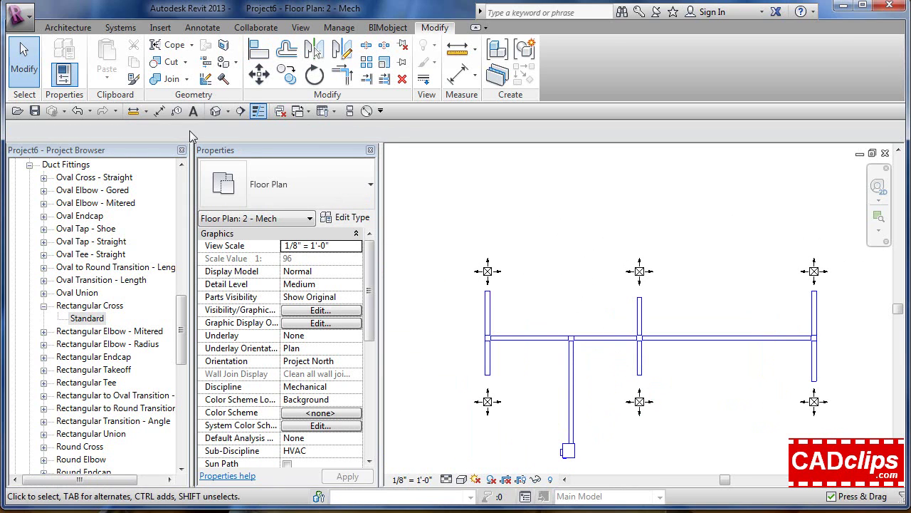
Inspect the duct layout in the 3D view and return to the 2 - Mech floor plan.
left_click(215, 112)
scroll(610, 378, "down", 2)
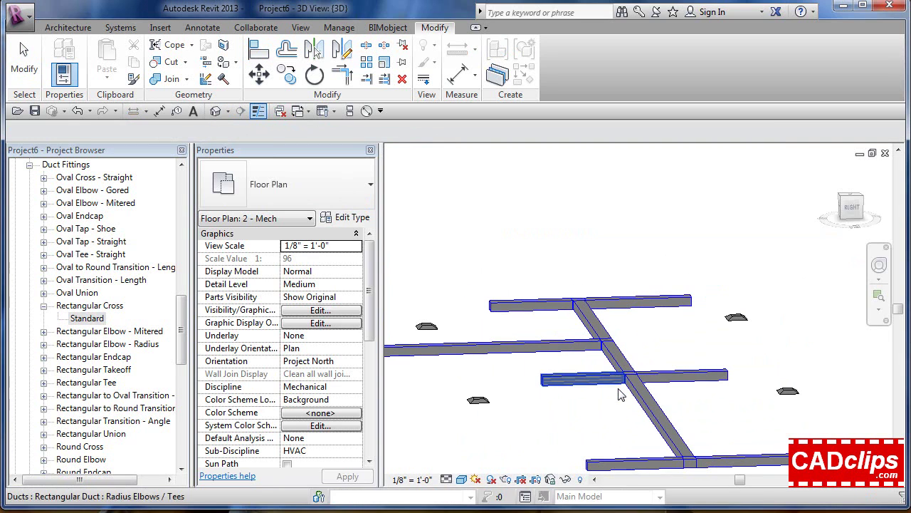
middle_click_drag(620, 389, 635, 401, "shift")
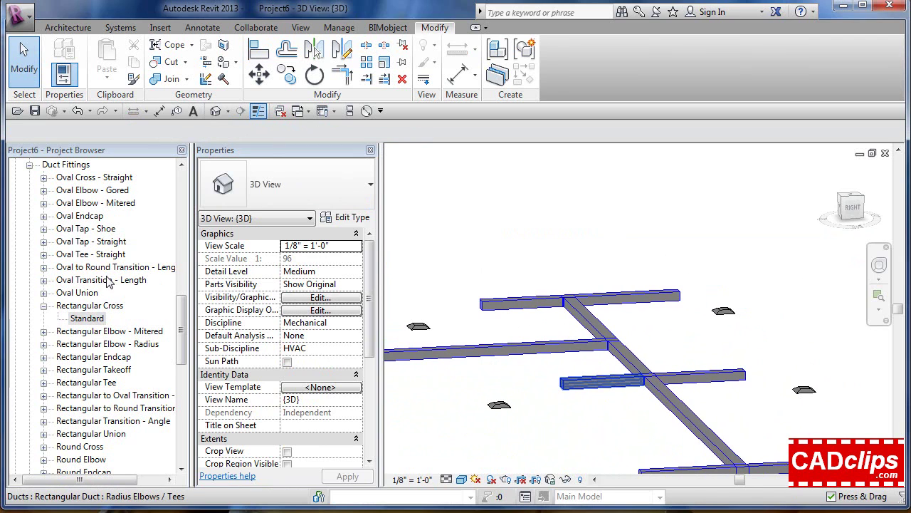
left_click(183, 181)
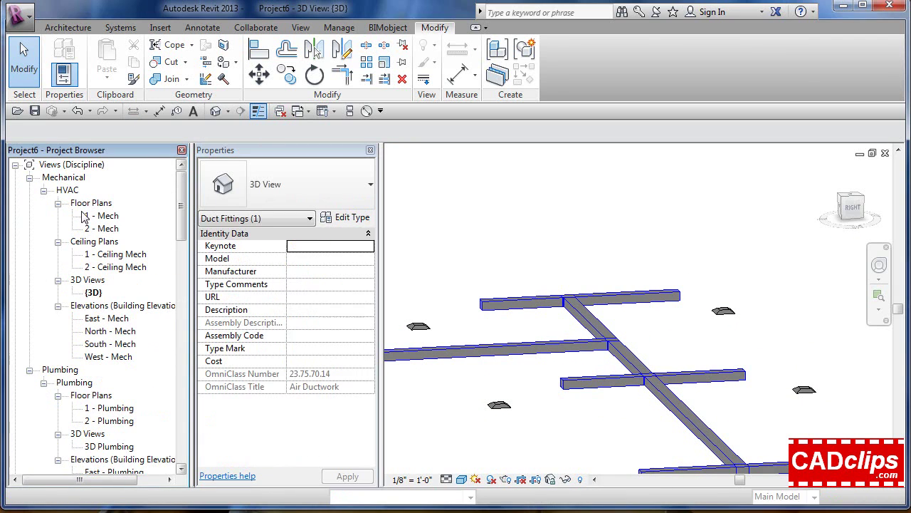
double_click(107, 229)
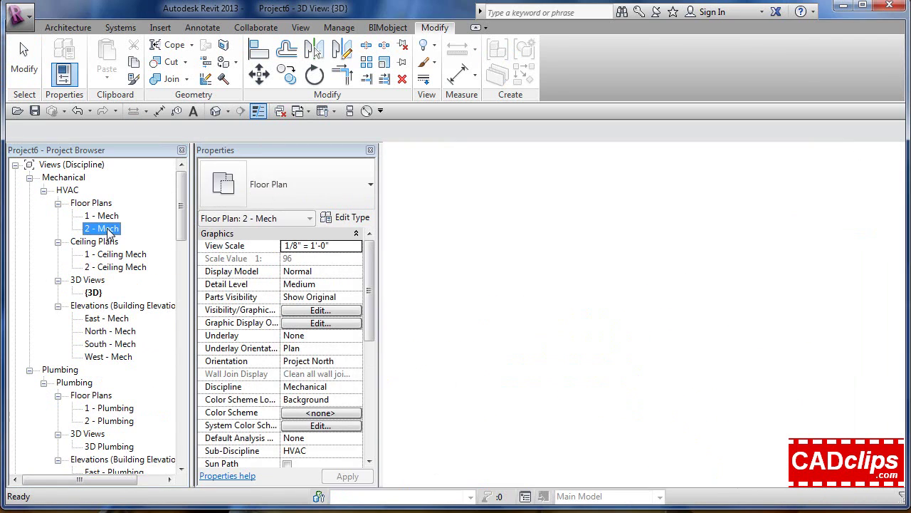
Draw a 12" round flex duct from the upper west diffuser to the open end of its branch duct.
scroll(482, 299, "up", 2)
left_click(491, 255)
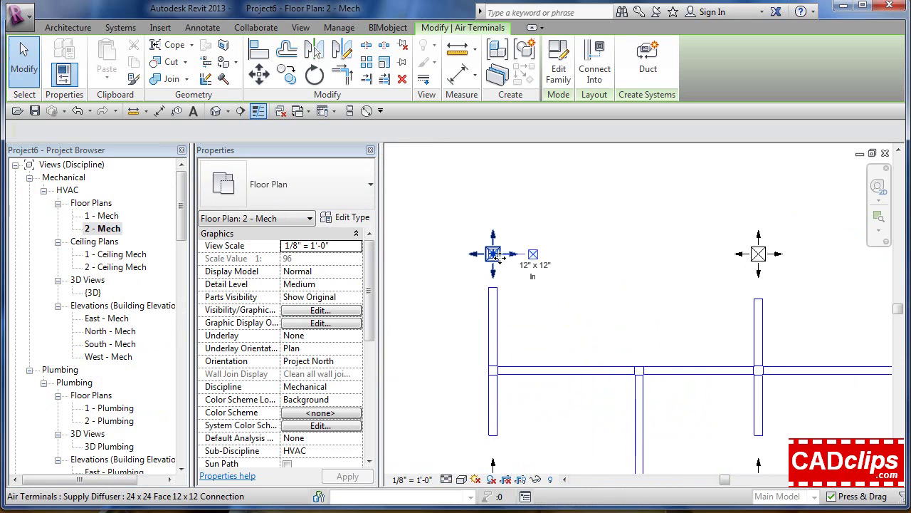
scroll(490, 257, "up", 1)
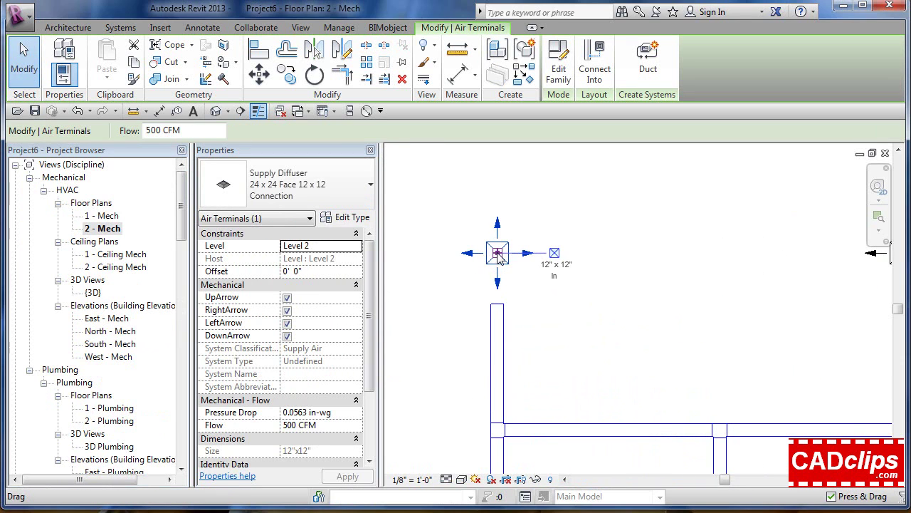
right_click(498, 254)
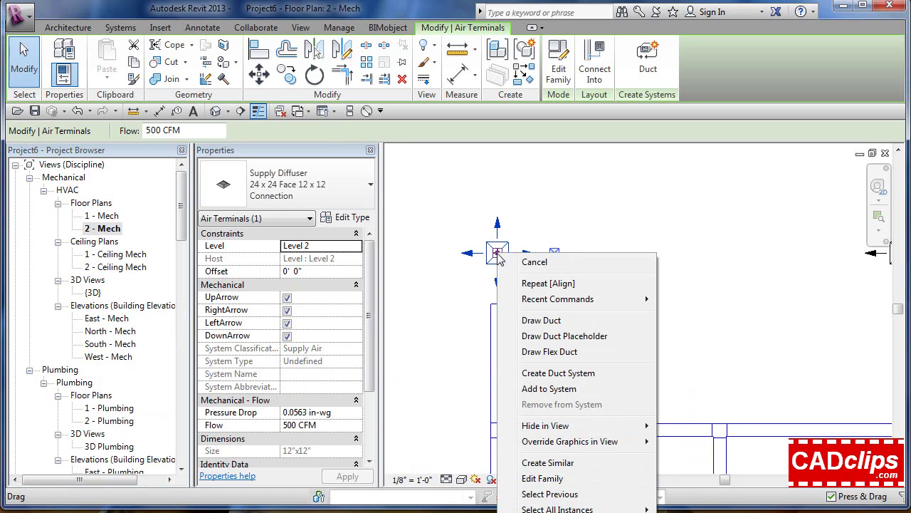
left_click(550, 352)
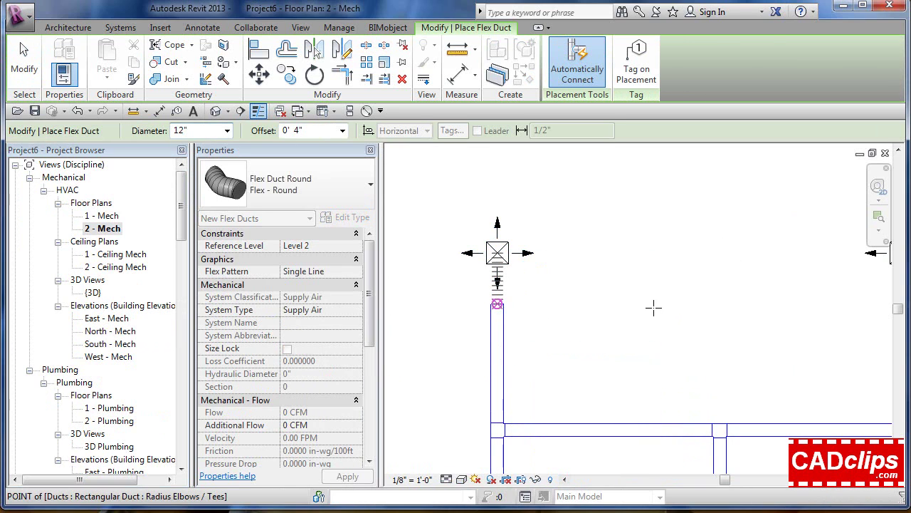
Connect the upper middle and upper east diffusers to the open ends of their branch ducts with 12" round flex duct.
middle_click_drag(695, 329, 444, 375)
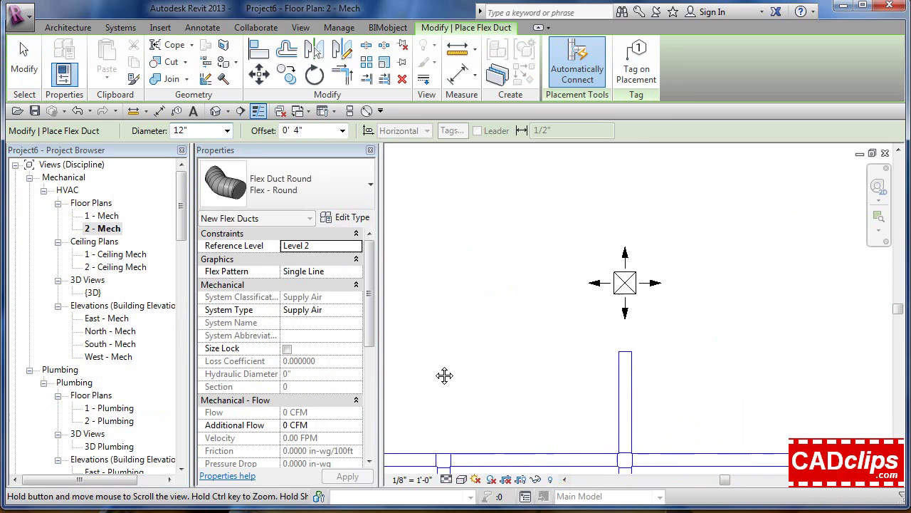
left_click(625, 283)
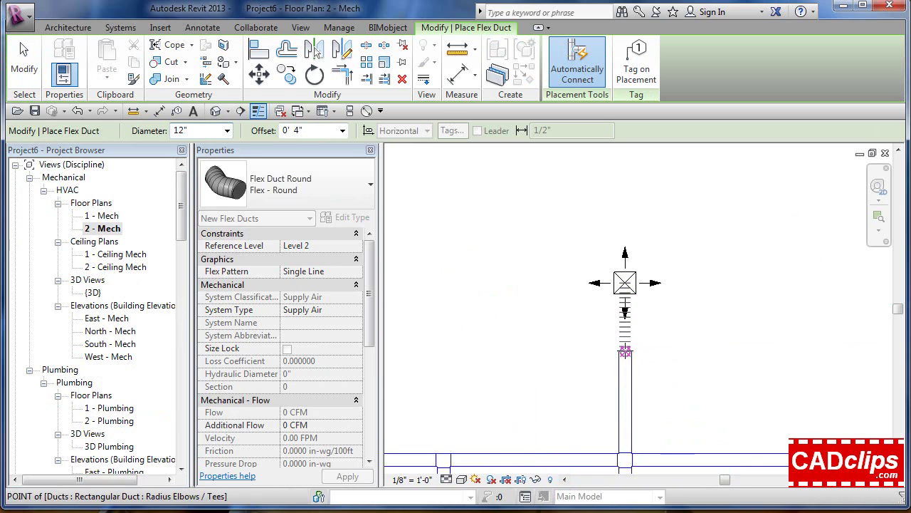
left_click(625, 351)
middle_click_drag(695, 342, 749, 283)
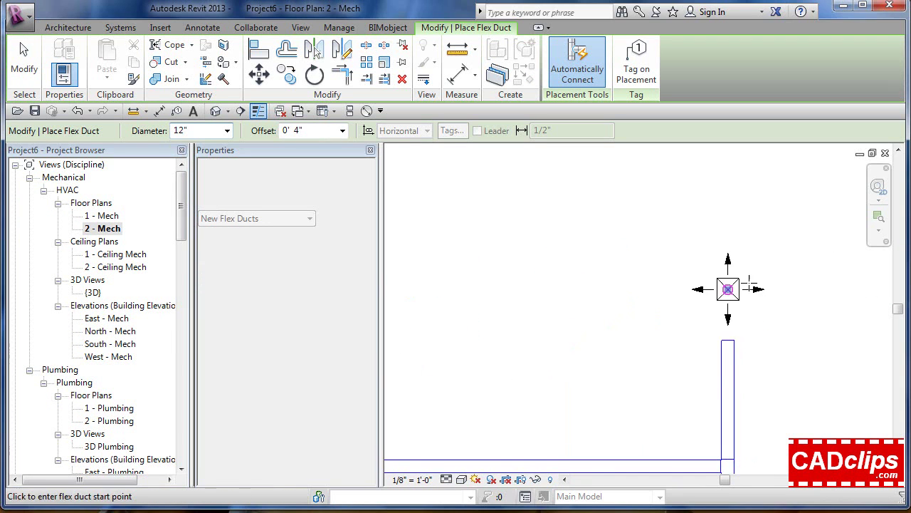
left_click(728, 289)
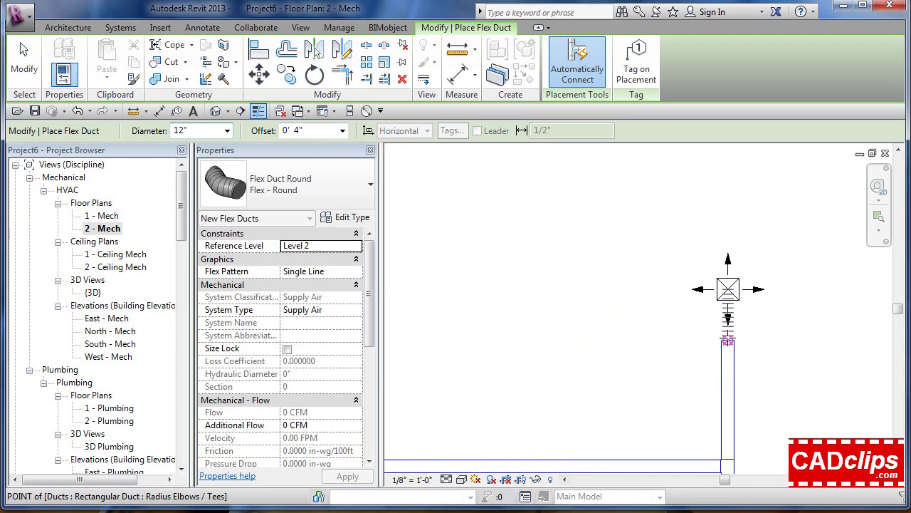
left_click(727, 339)
Connect the lower east diffuser to the open end of its branch duct with 12" round flex duct.
scroll(670, 361, "down", 1)
middle_click_drag(724, 394, 696, 244)
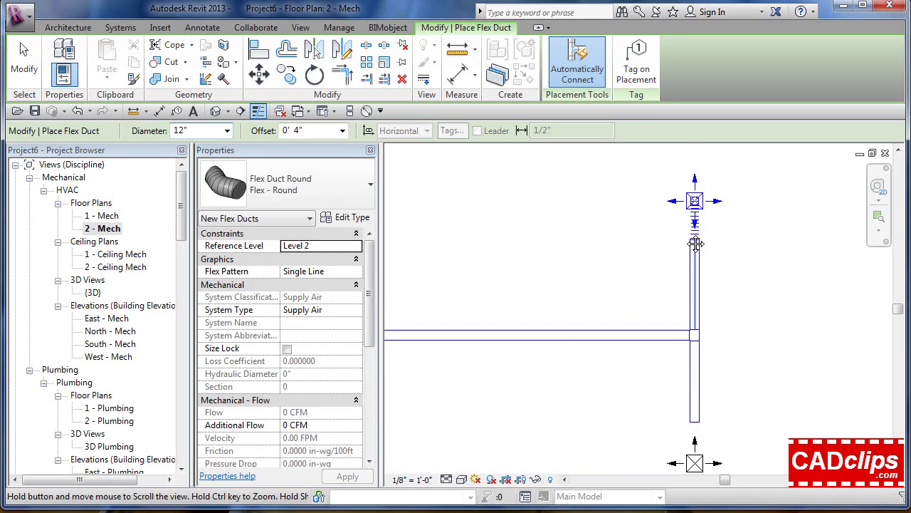
scroll(706, 470, "up", 2)
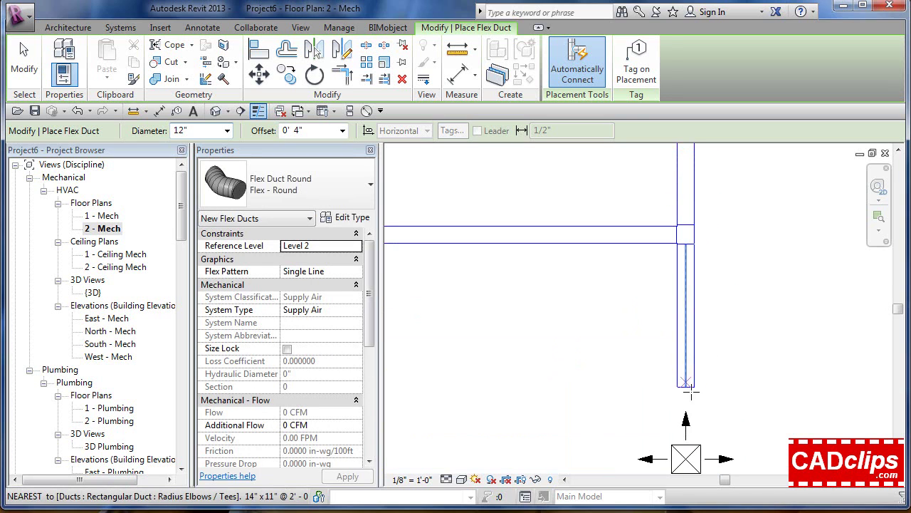
left_click(686, 459)
left_click(686, 388)
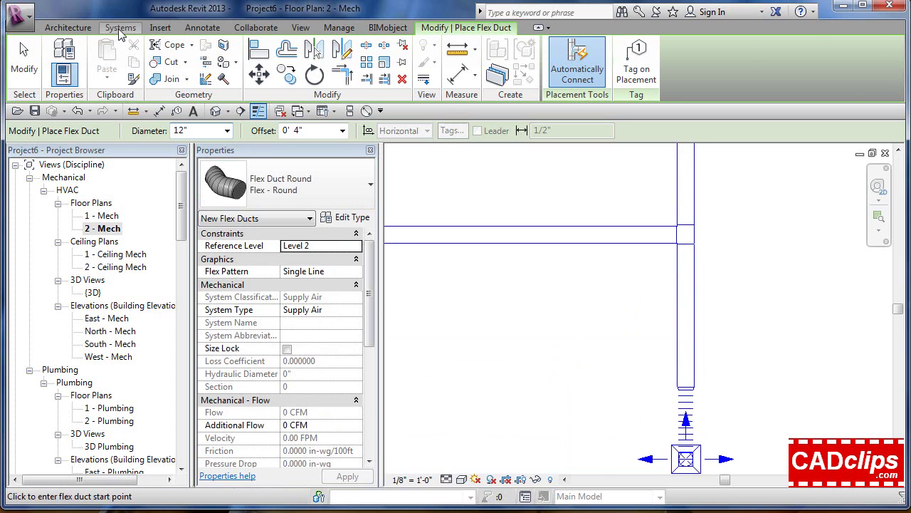
Run a 12" round flex duct from the lower middle diffuser to the open end of the middle branch duct.
left_click(120, 30)
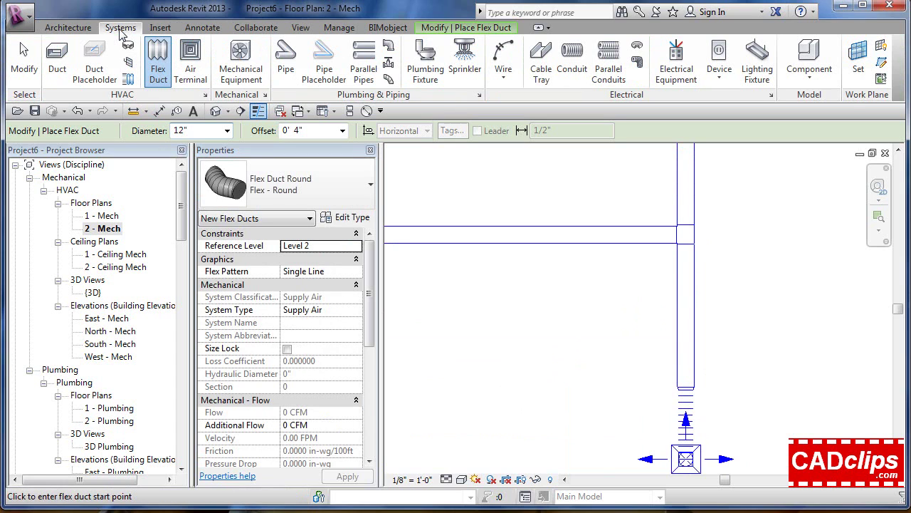
left_click(158, 80)
middle_click_drag(451, 329, 613, 362)
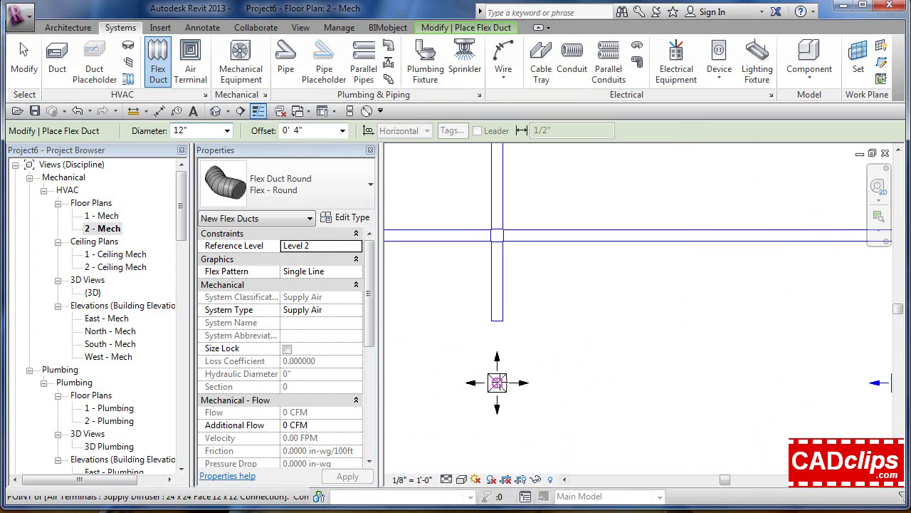
left_click(497, 383)
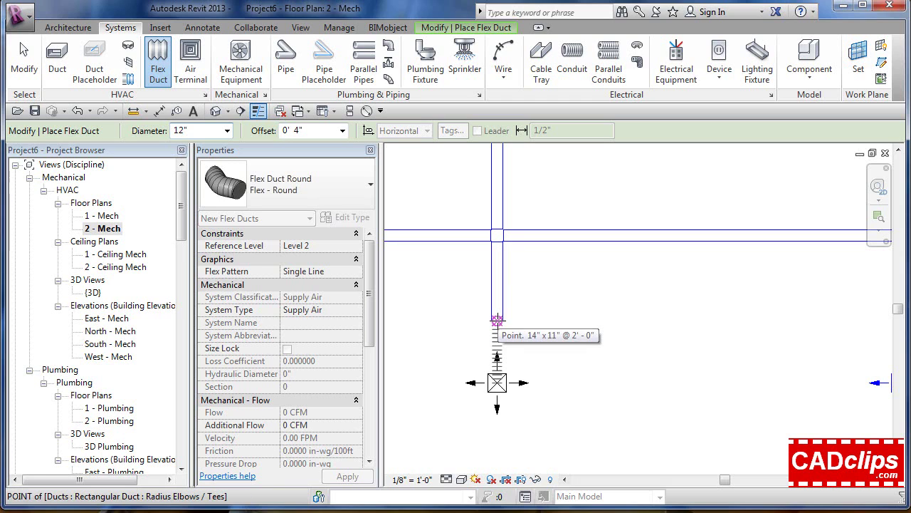
left_click(497, 321)
Connect the lower west diffuser to its branch duct with 12" round flex duct and end flex duct placement.
middle_click_drag(456, 368, 656, 365)
middle_click_drag(523, 368, 653, 346)
scroll(550, 279, "down", 2)
scroll(527, 329, "up", 2)
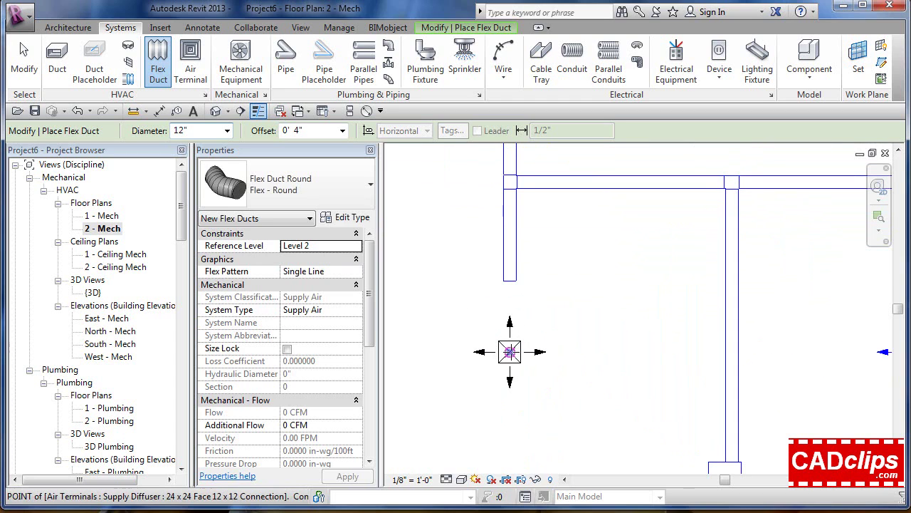
left_click(519, 313)
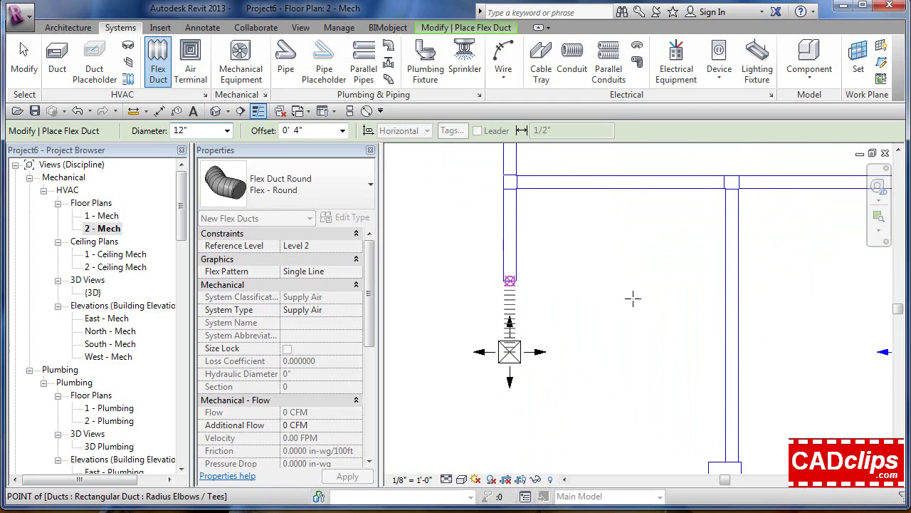
key("Escape")
key("Escape")
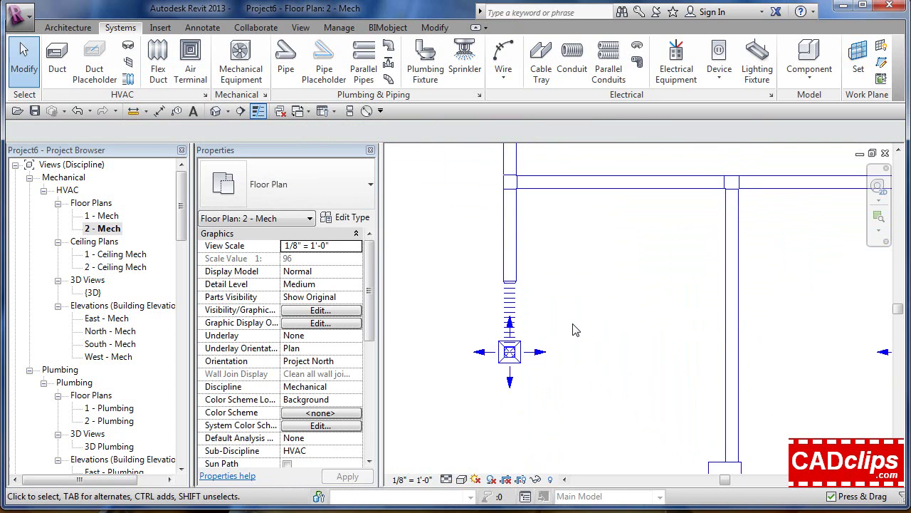
In the 3D view, nudge the lower middle diffuser a few increments outward, away from its branch duct.
scroll(576, 329, "down", 4)
middle_click_drag(603, 332, 507, 344)
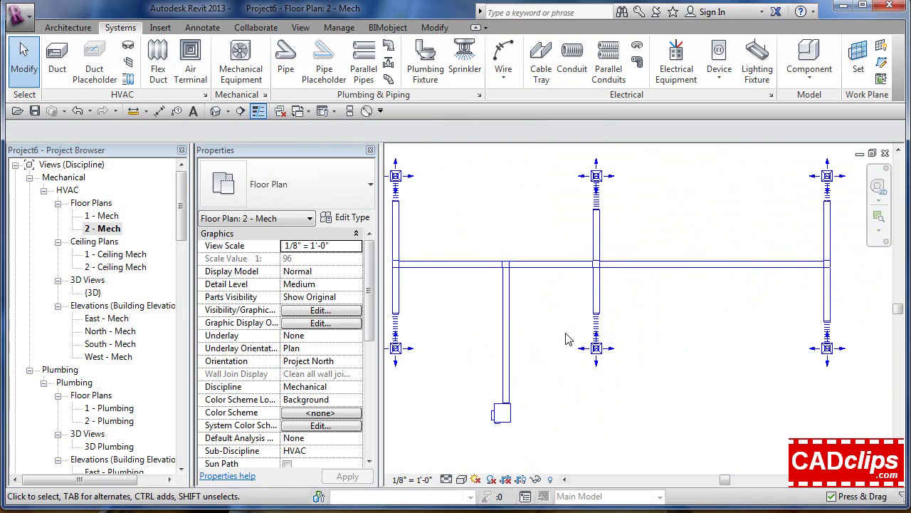
scroll(568, 340, "down", 1)
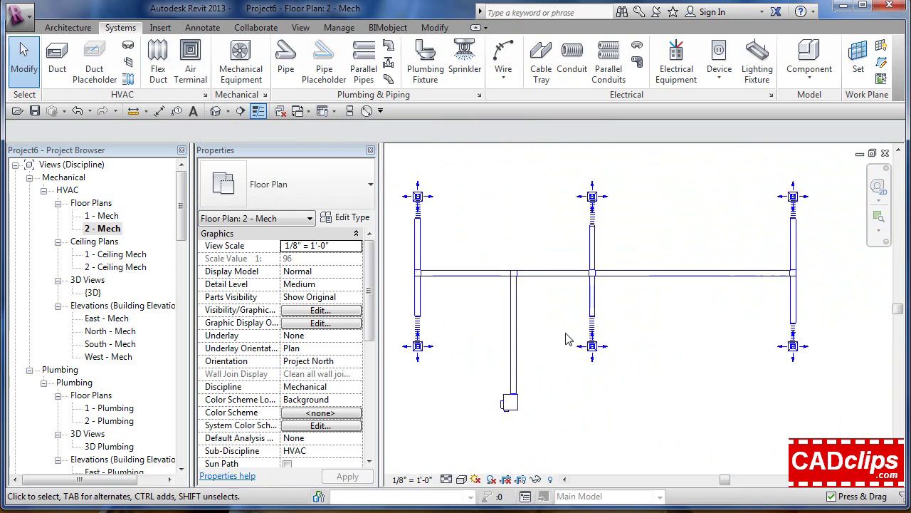
left_click(215, 111)
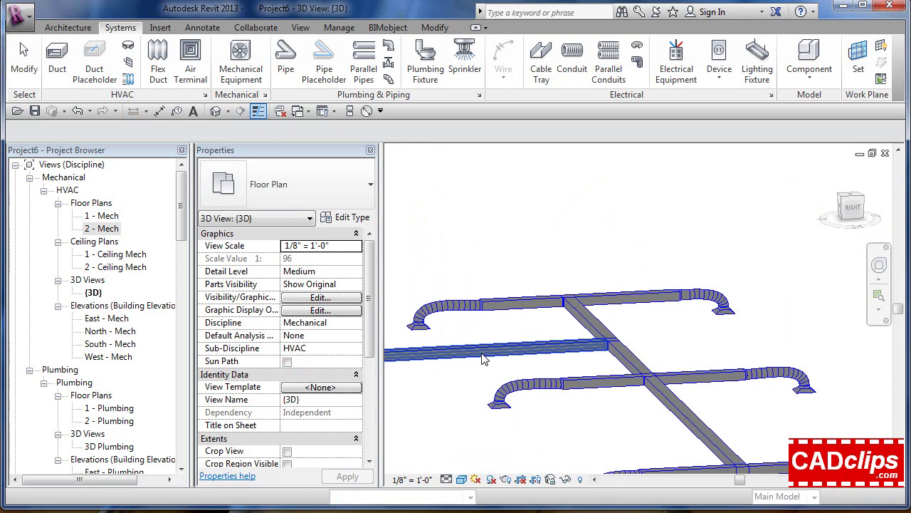
middle_click_drag(512, 368, 548, 368, "shift")
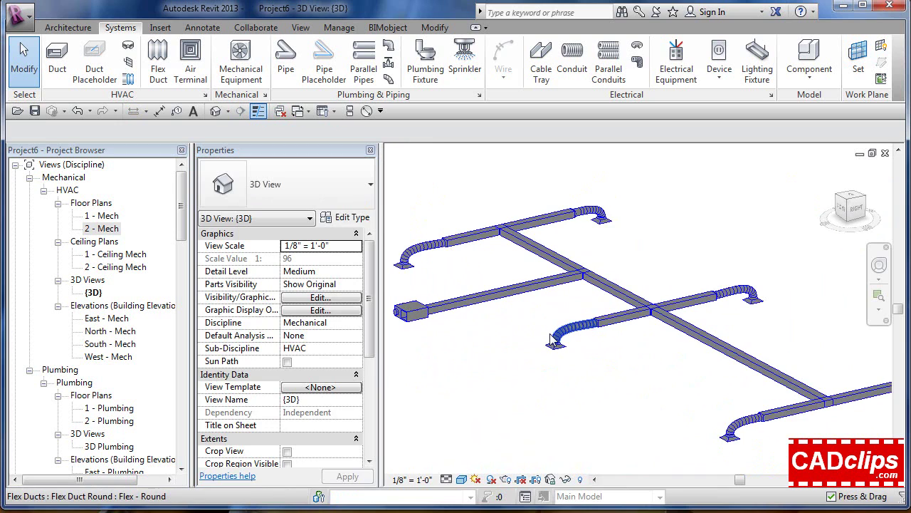
left_click(551, 349)
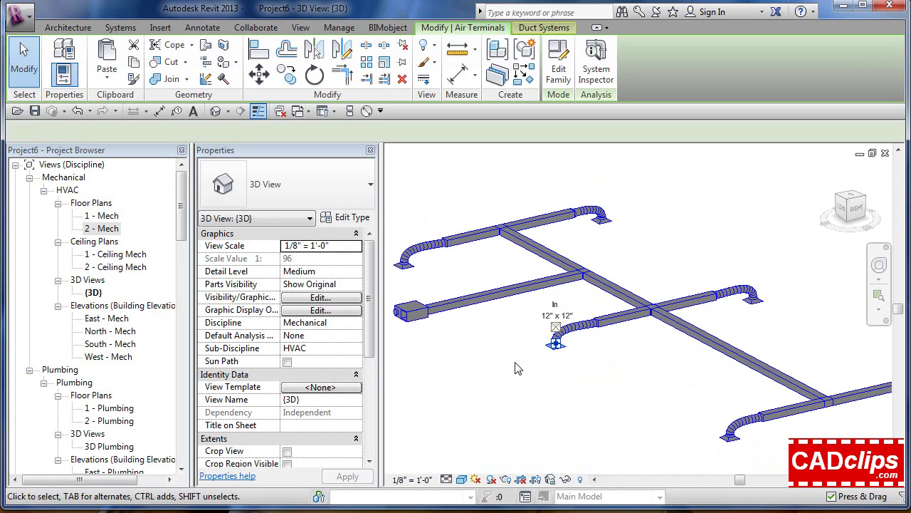
key("Left")
key("Left")
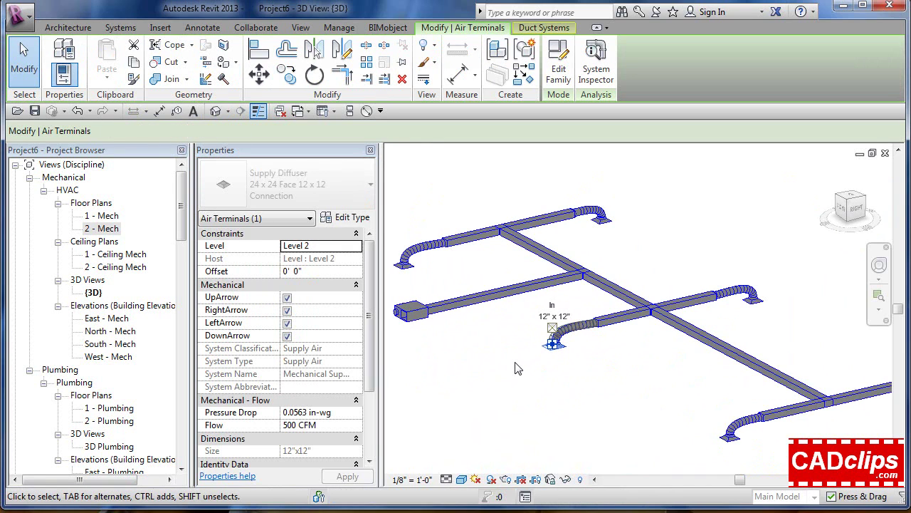
key("Left")
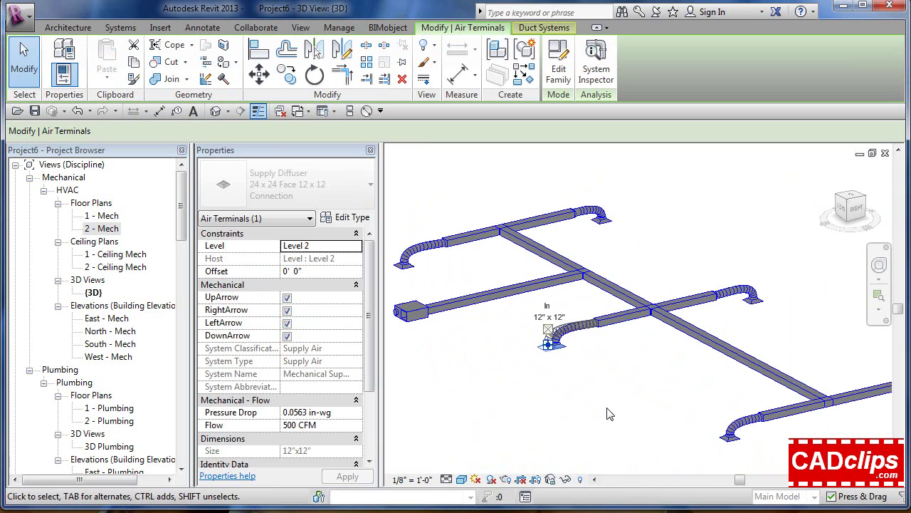
key("Escape")
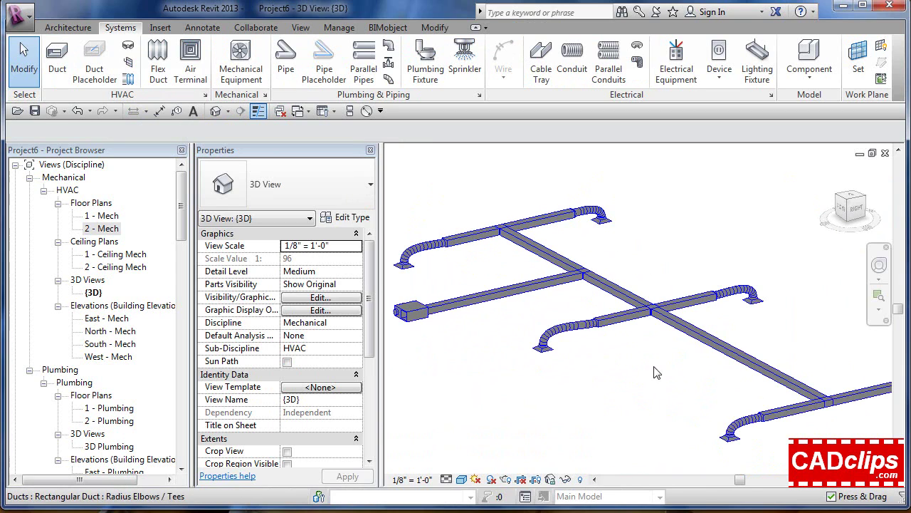
Select the whole supply air duct system through the upper west diffuser, examine its extents and properties, and return to the 2 - Mech floor plan.
middle_click_drag(645, 374, 636, 365)
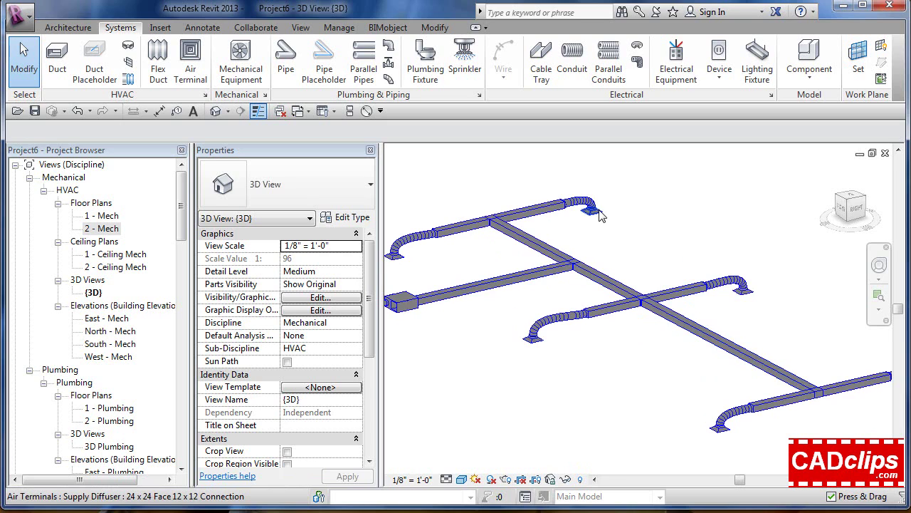
key("Tab")
key("Tab")
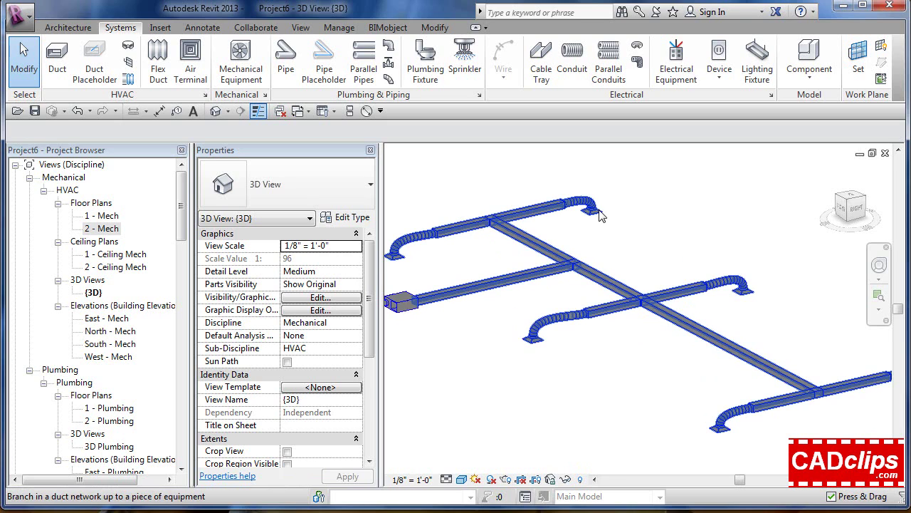
key("Tab")
key("Tab")
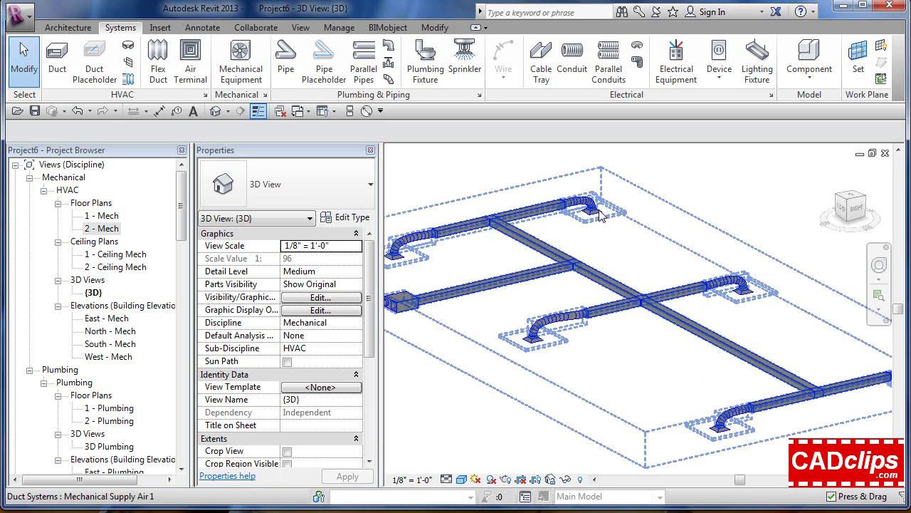
left_click(600, 216)
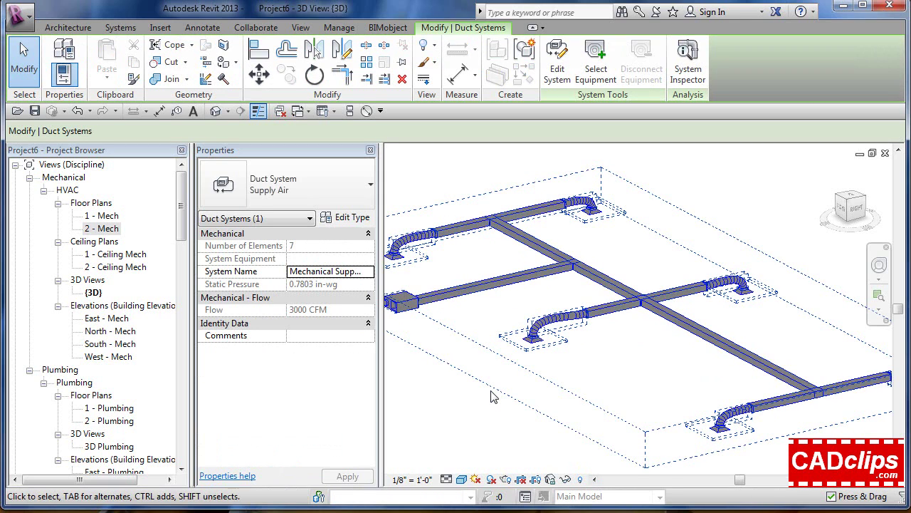
scroll(492, 396, "down", 3)
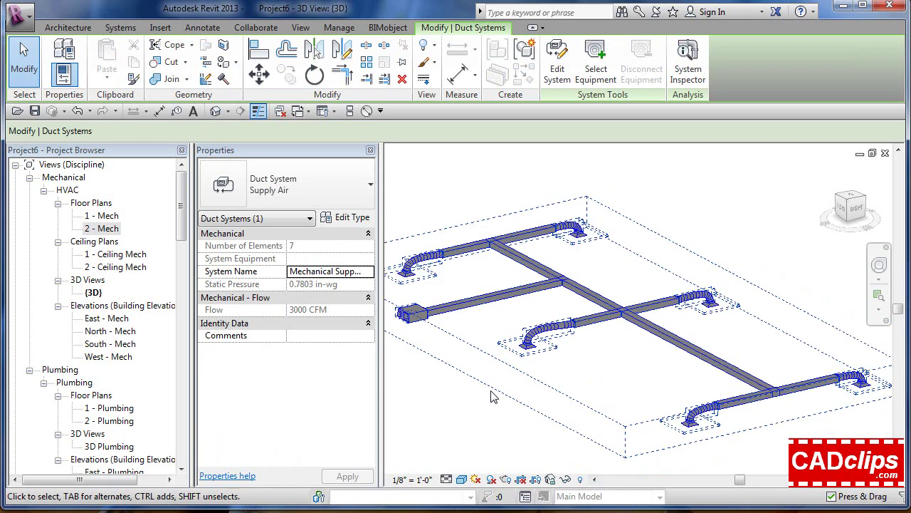
middle_click_drag(491, 397, 511, 393)
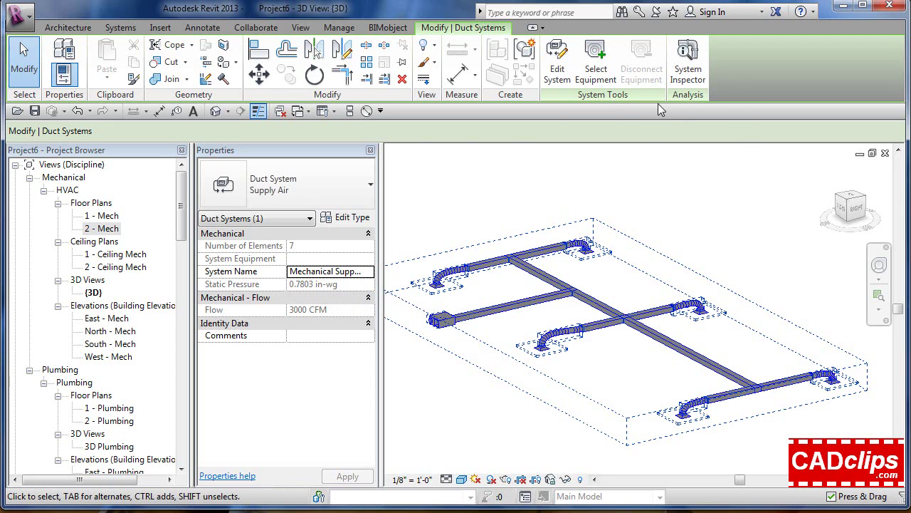
left_click(681, 211)
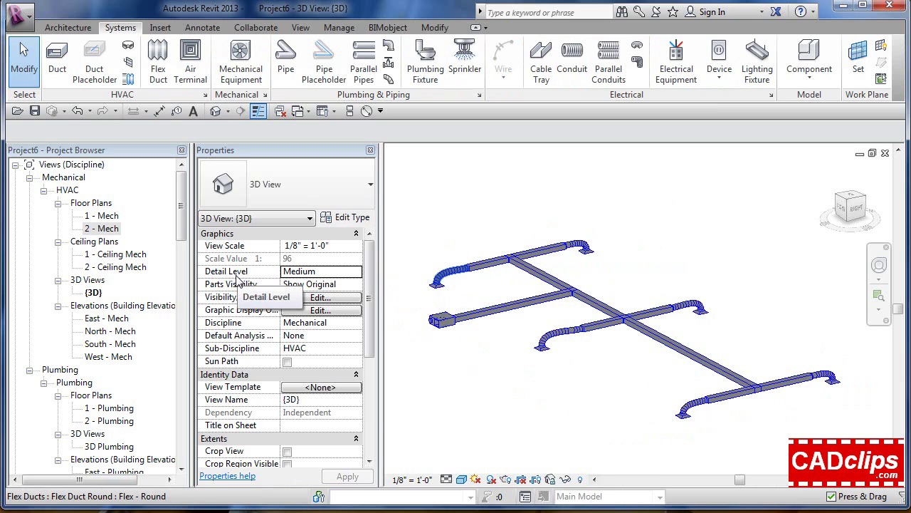
double_click(107, 228)
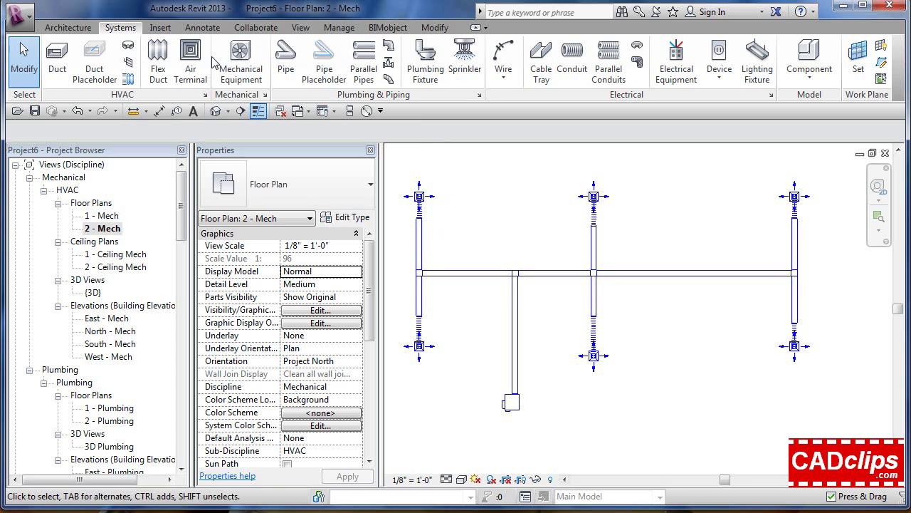
left_click(57, 61)
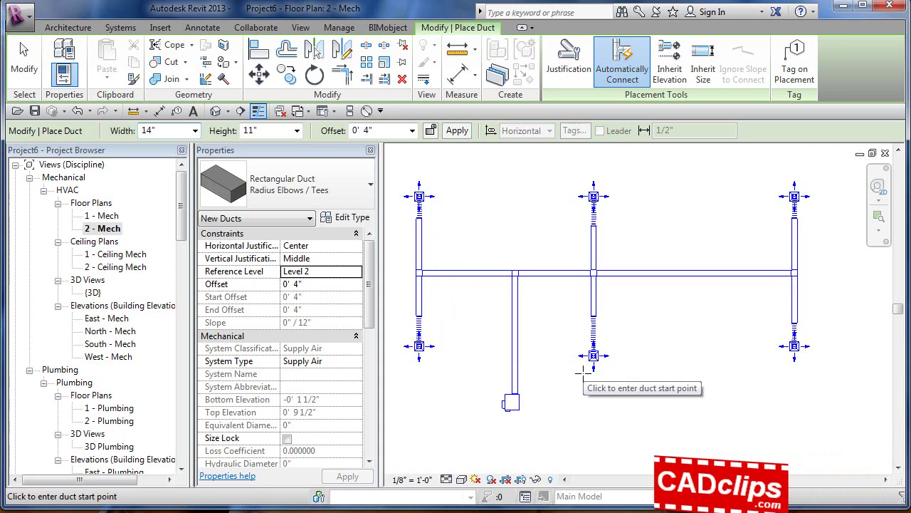
key("Escape")
key("Escape")
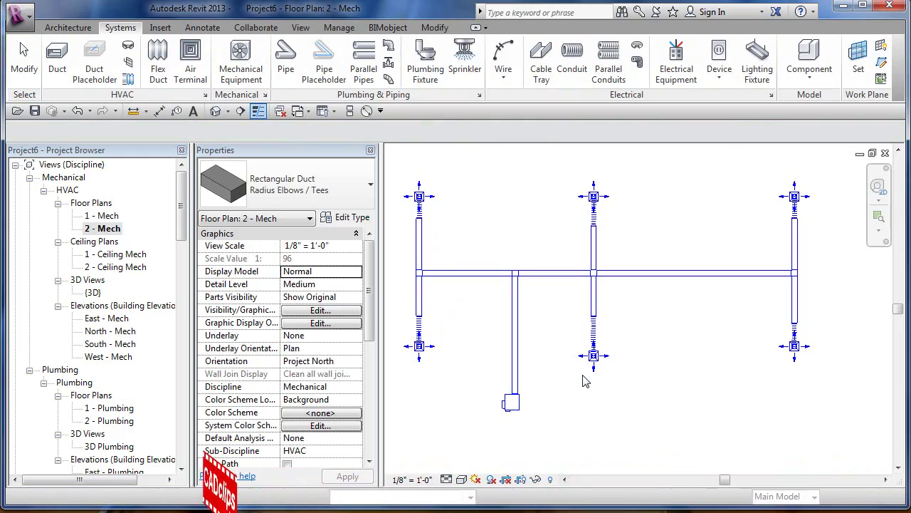
scroll(594, 385, "down", 1)
middle_click_drag(594, 385, 618, 396)
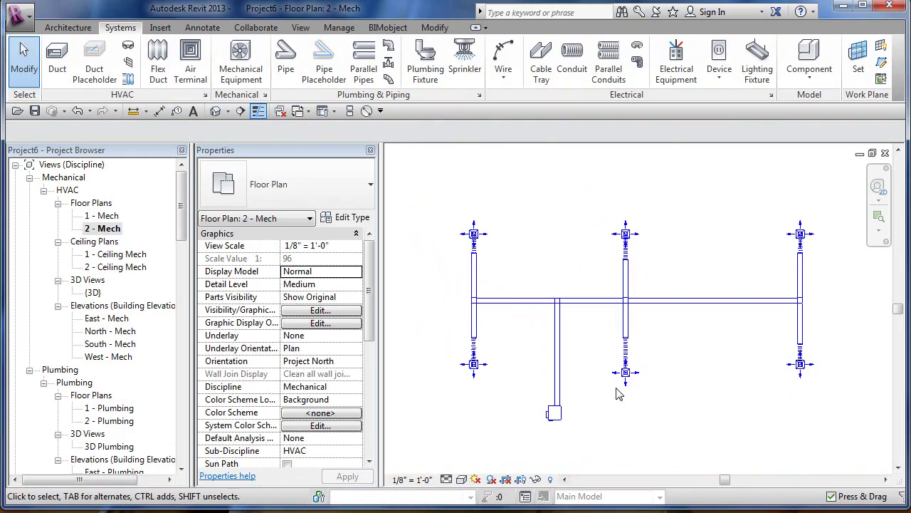